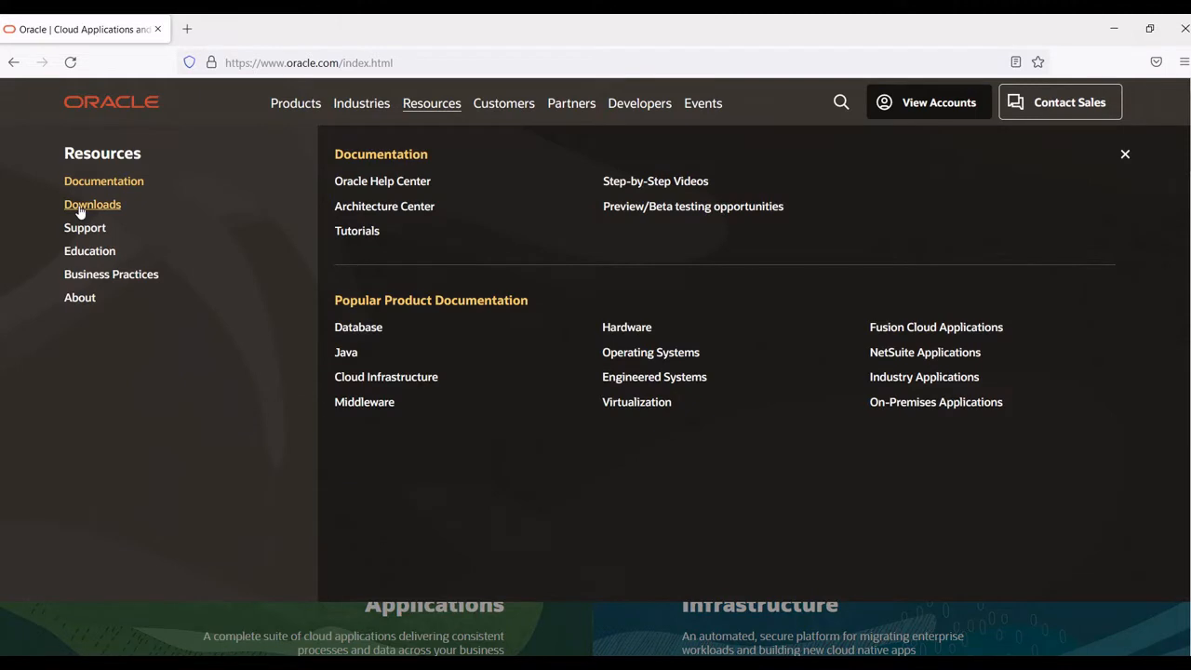
# Open the Instant Client downloads for Microsoft Windows (x64), starting from Oracle's popular developer downloads
pyautogui.click(80, 207)
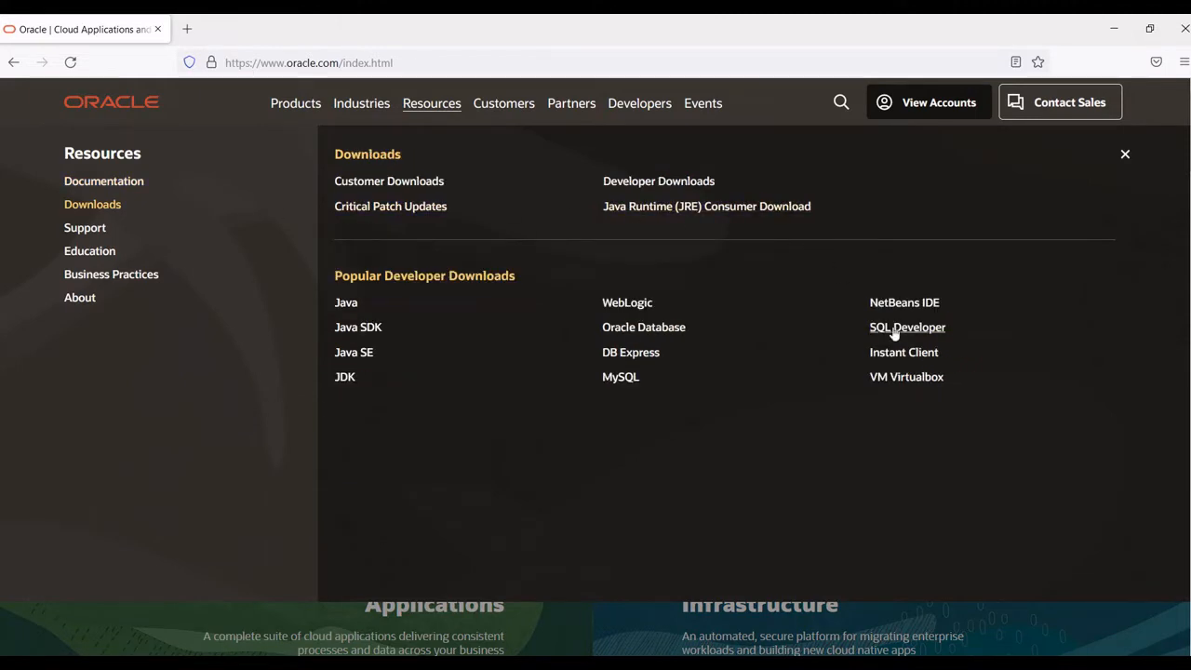
pyautogui.click(907, 358)
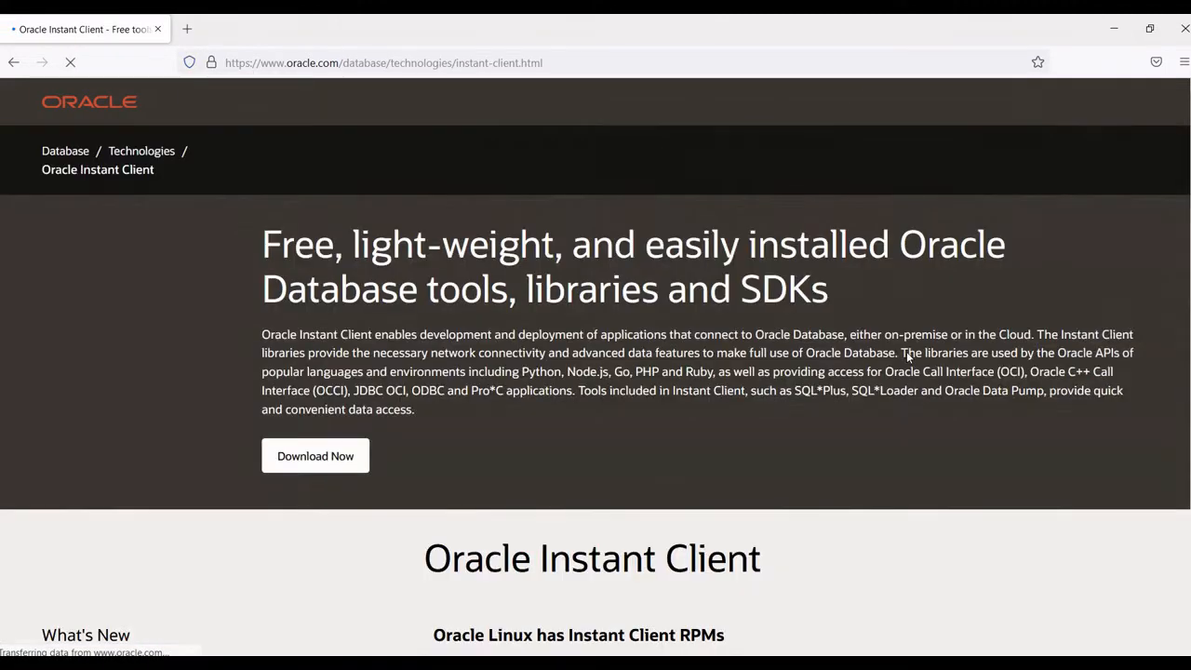
pyautogui.scroll(-2, 743, 343)
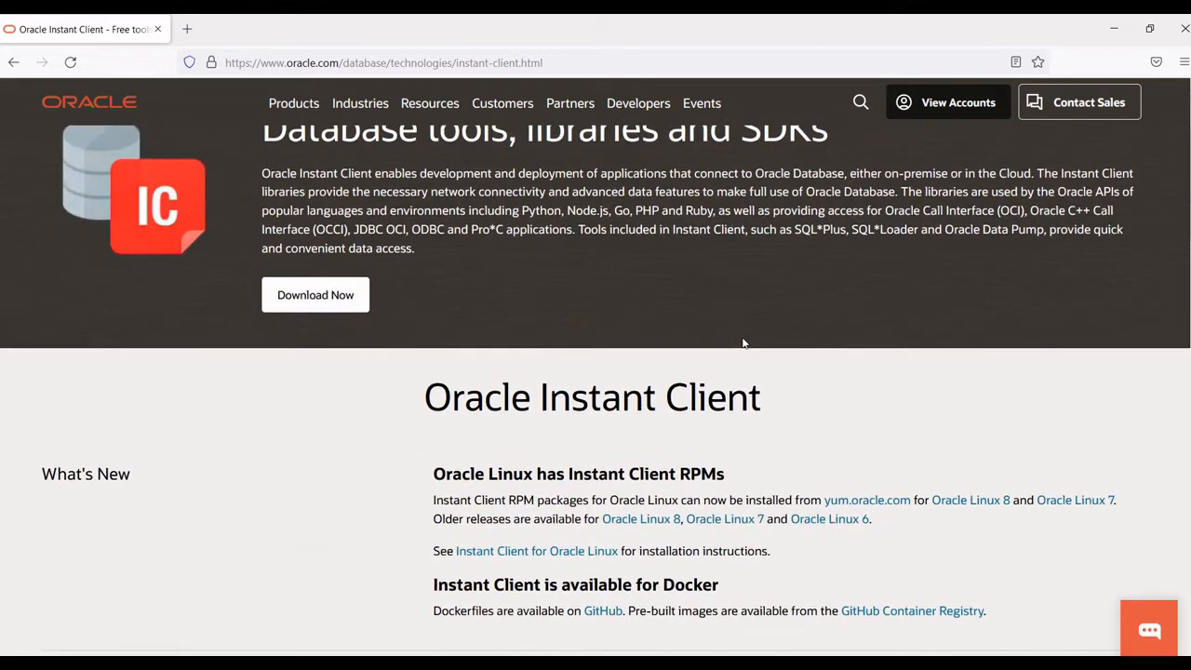
pyautogui.scroll(-4, 744, 343)
pyautogui.scroll(-6, 743, 343)
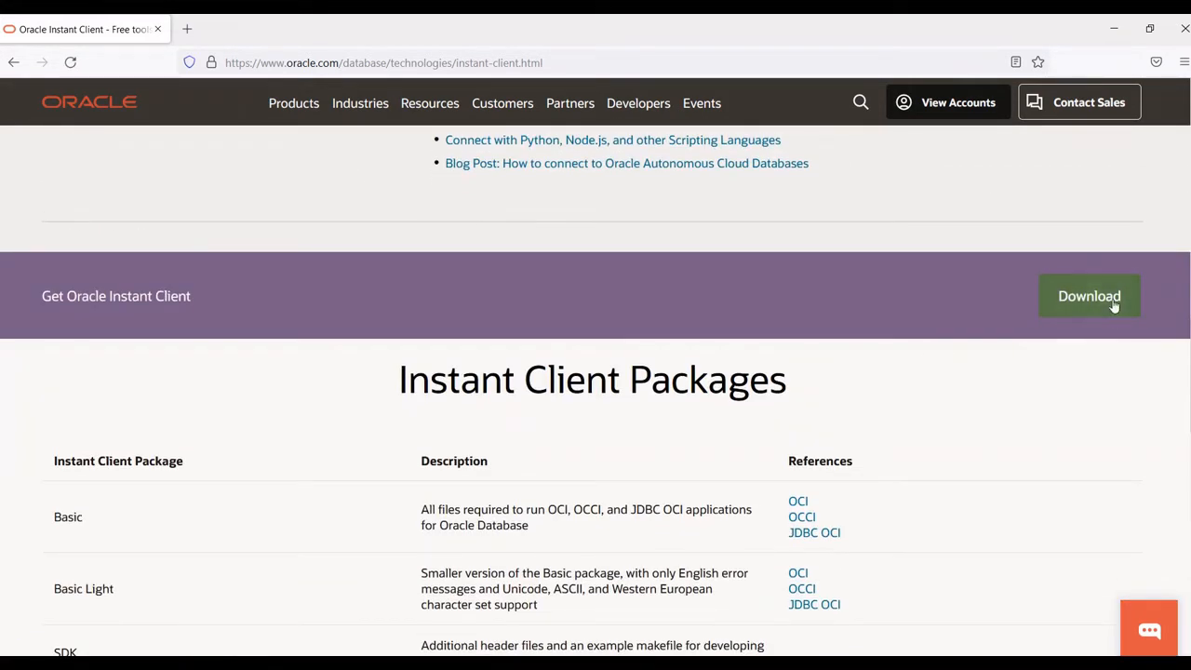
pyautogui.click(1095, 298)
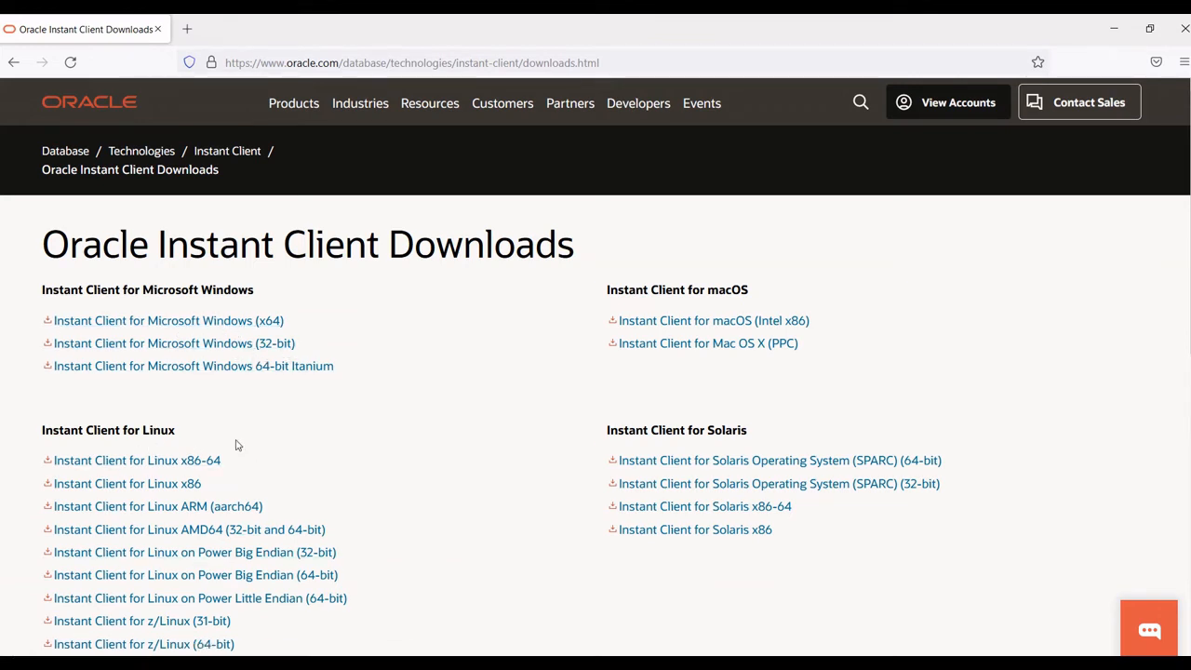
pyautogui.click(206, 321)
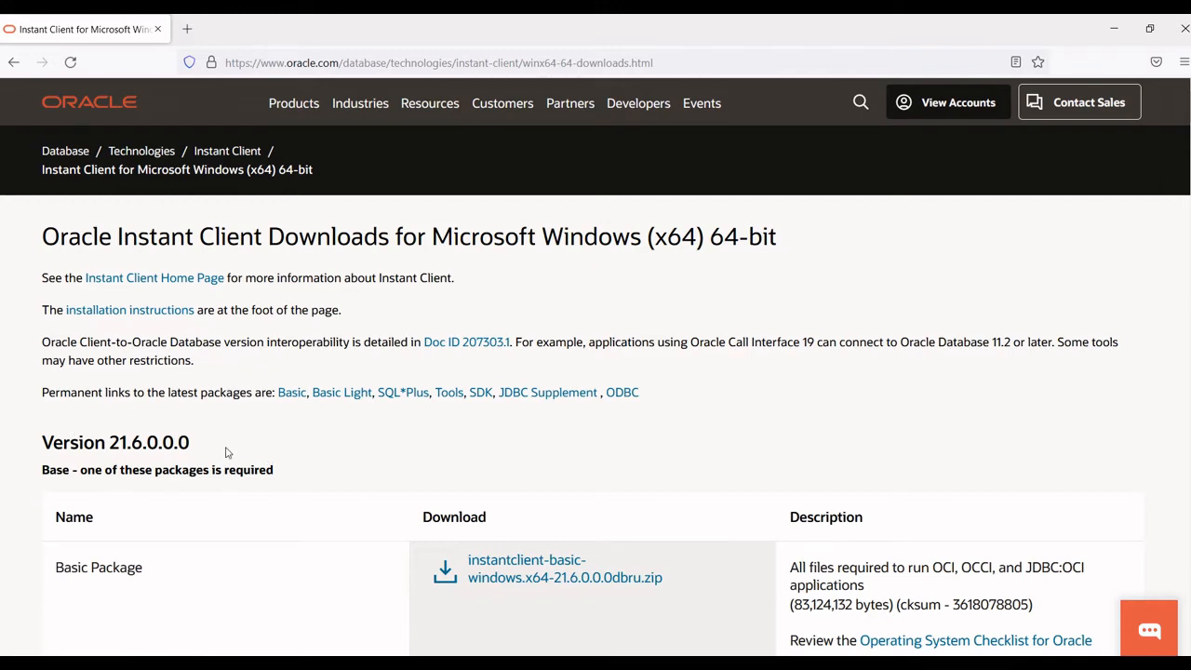
# Examine the version 19.15.0.0.0 Basic Package entry, including its supported applications, Windows restrictions and redistributable requirement
pyautogui.scroll(-9, 226, 452)
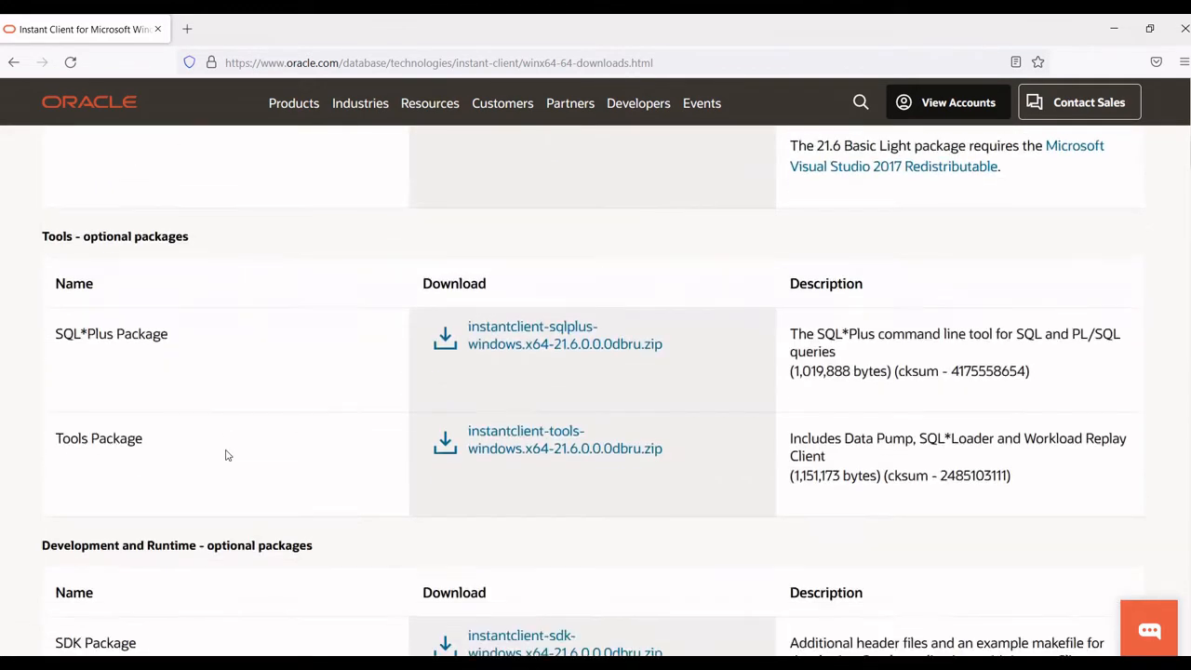
pyautogui.scroll(-6, 225, 454)
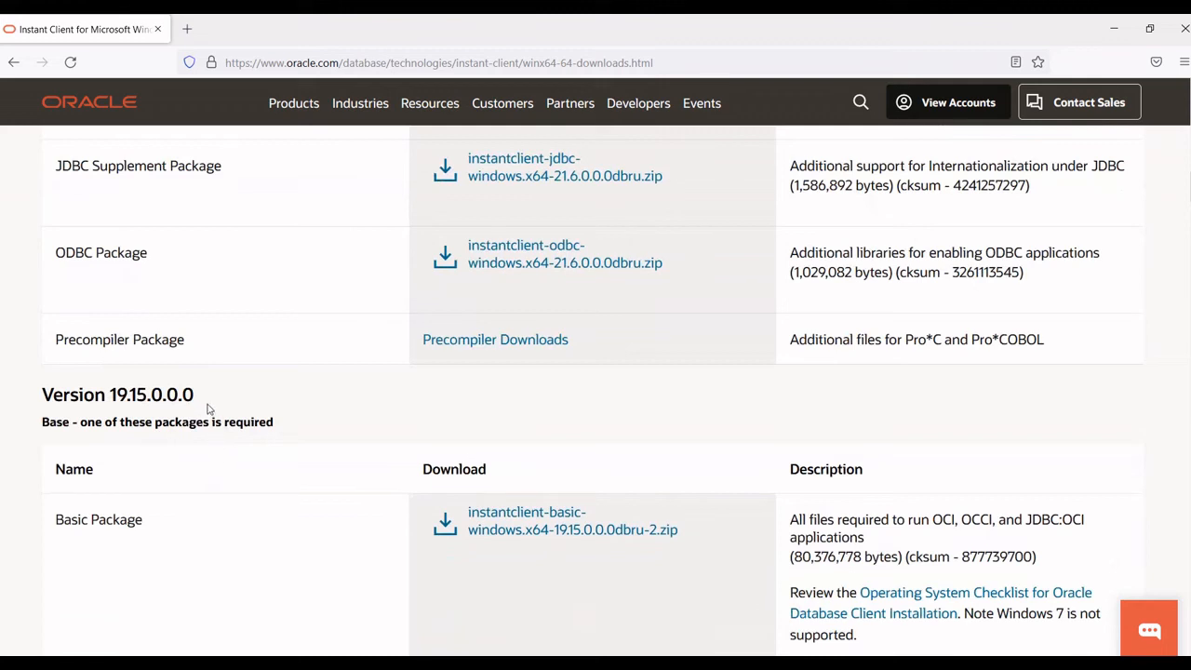
pyautogui.moveTo(191, 398); pyautogui.dragTo(41, 398)
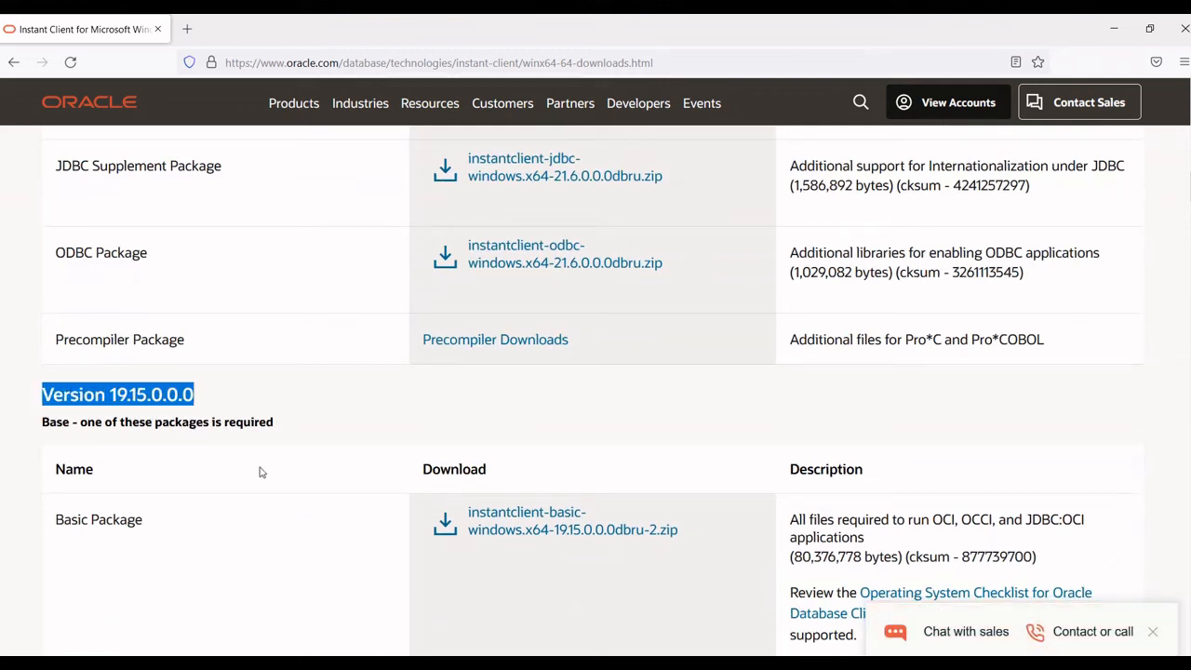
pyautogui.scroll(-2, 261, 472)
pyautogui.moveTo(163, 365); pyautogui.dragTo(52, 365)
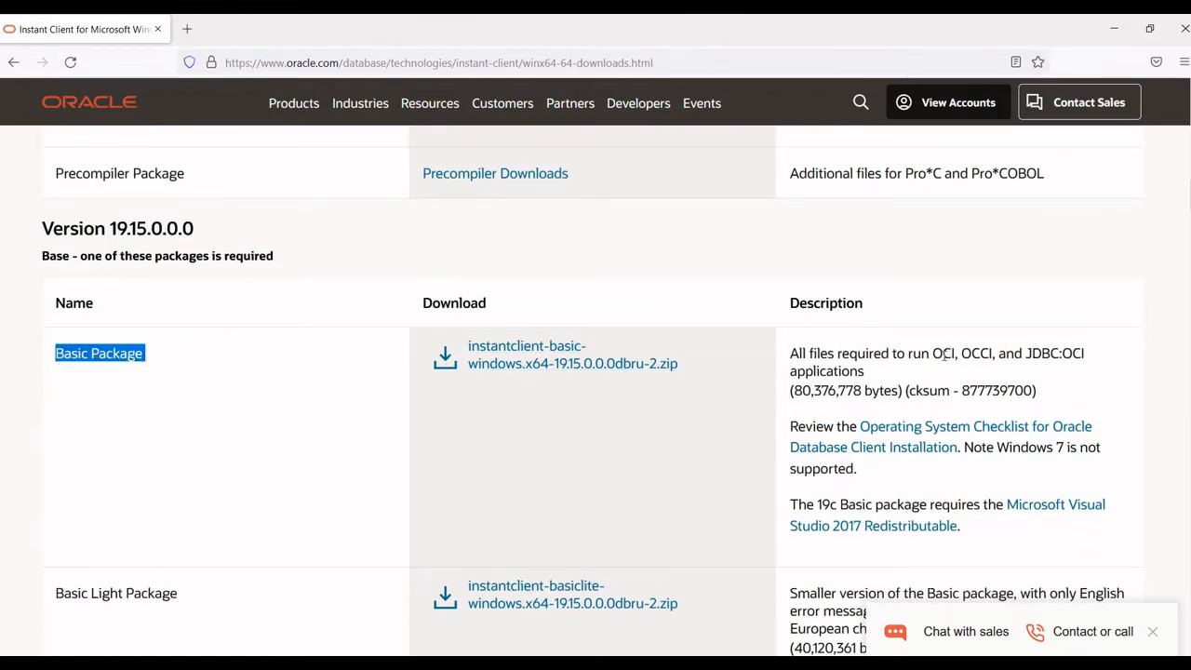
pyautogui.moveTo(933, 353); pyautogui.dragTo(1085, 351)
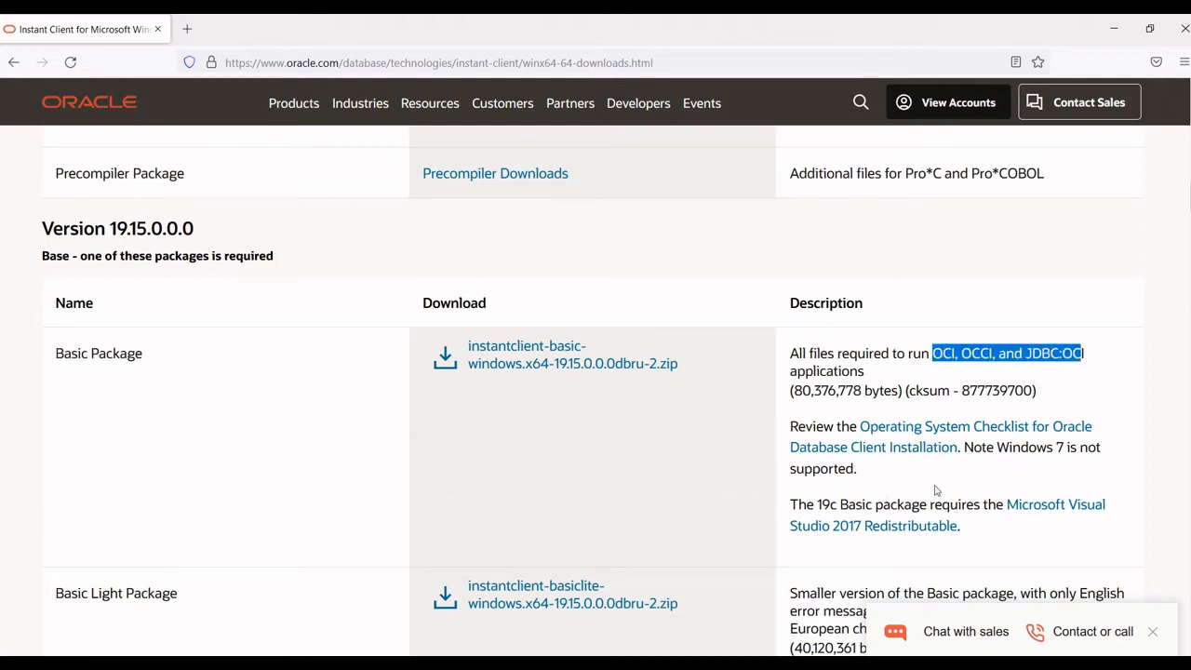
pyautogui.moveTo(970, 444); pyautogui.dragTo(973, 467)
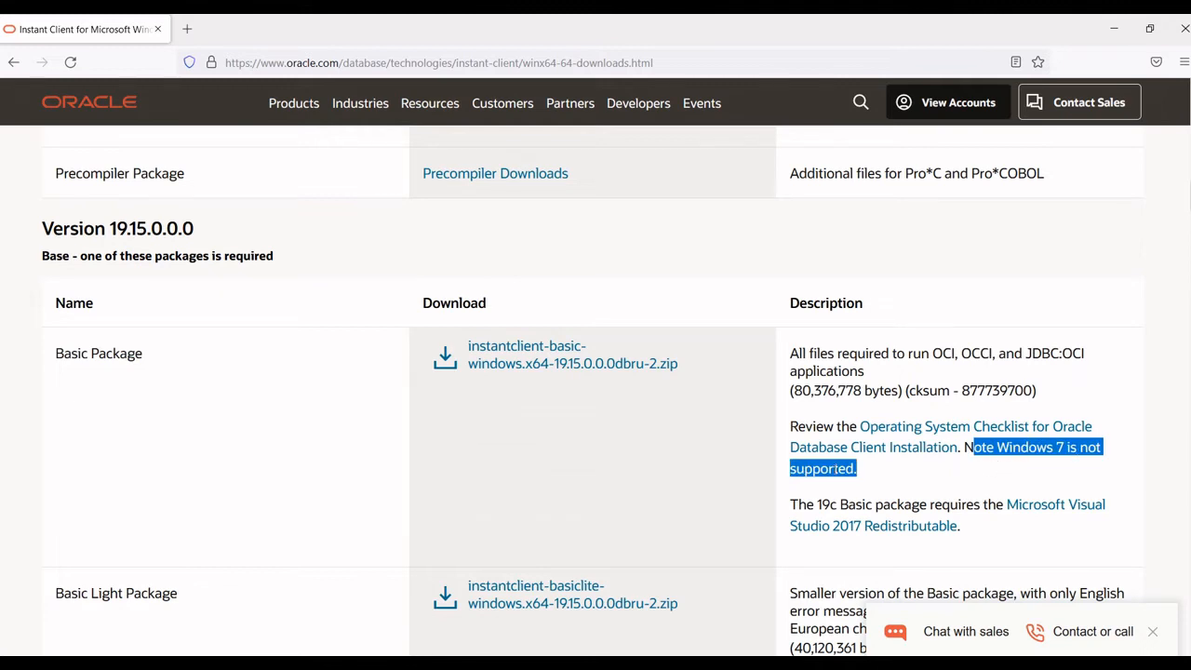
pyautogui.click(744, 484)
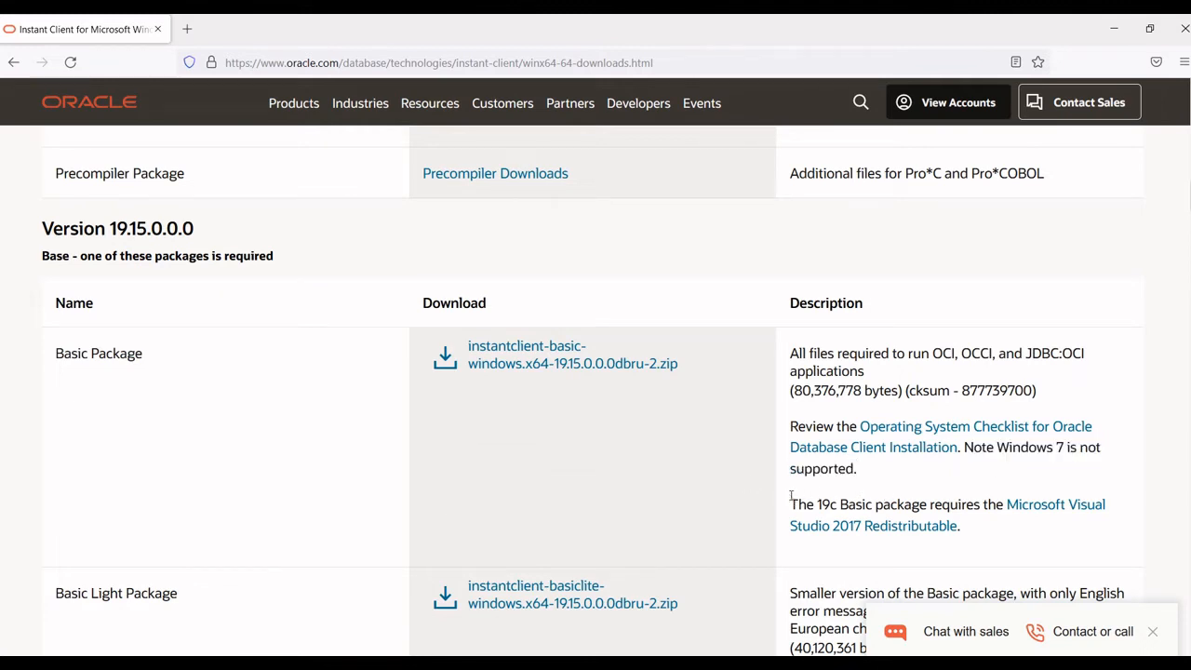
pyautogui.moveTo(791, 495); pyautogui.dragTo(971, 526)
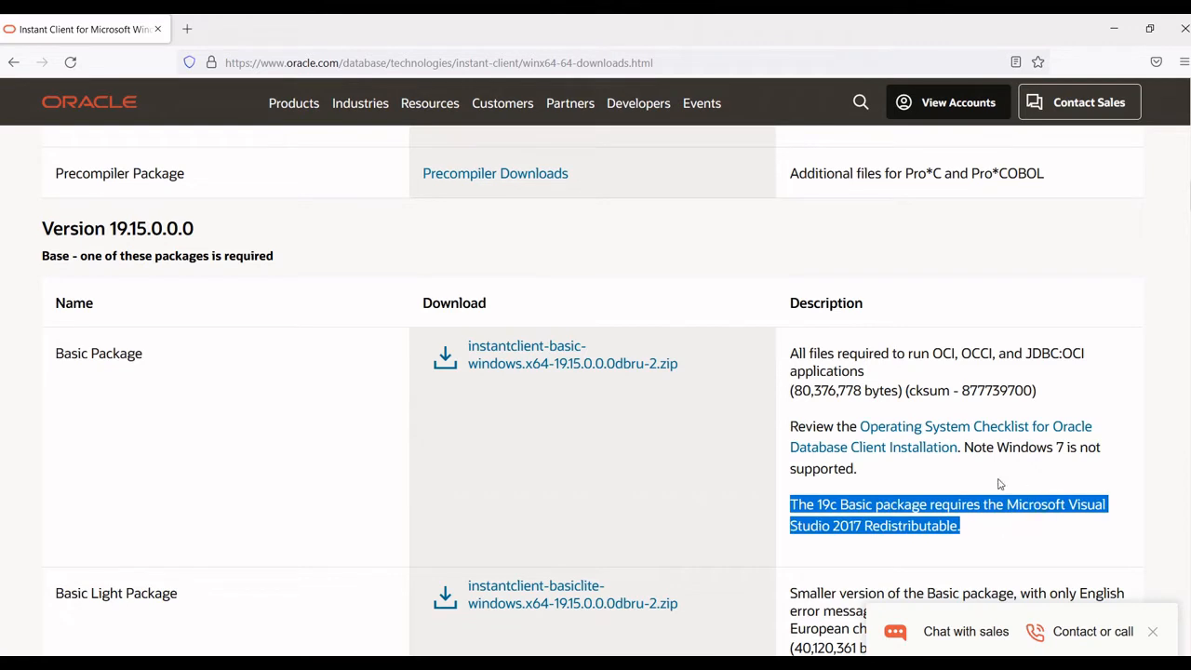
# Review the optional version 19.15.0.0.0 packages, checking the SQL*Plus, Tools and ODBC entries and their descriptions
pyautogui.scroll(-5, 653, 484)
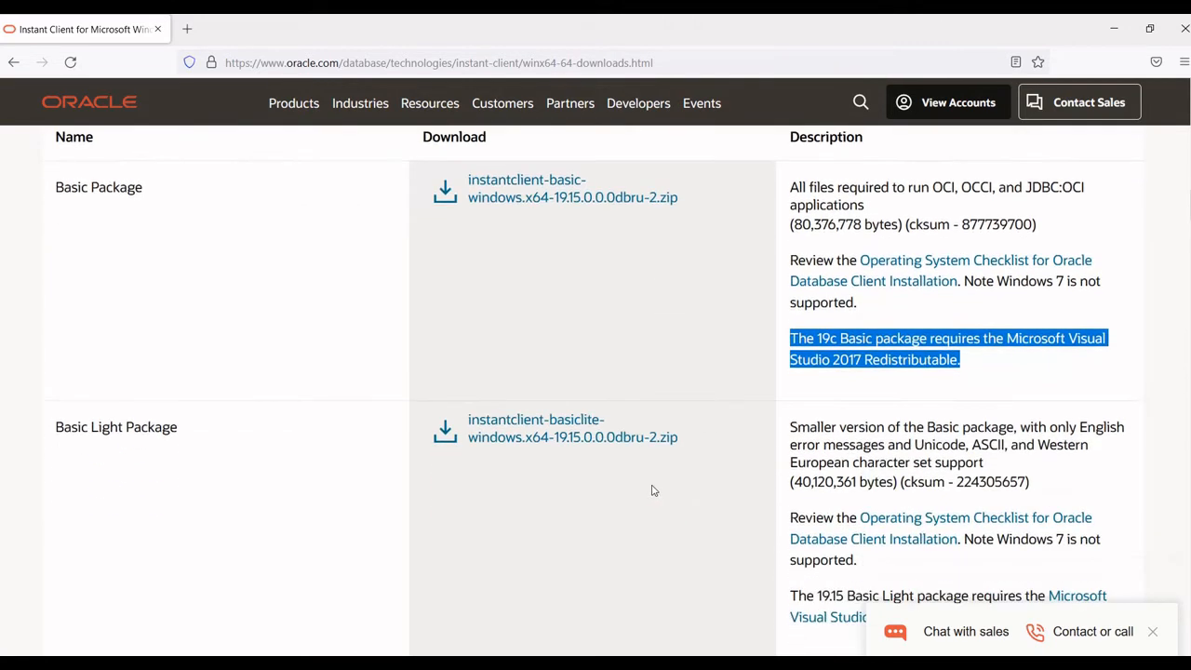
pyautogui.scroll(-6, 651, 483)
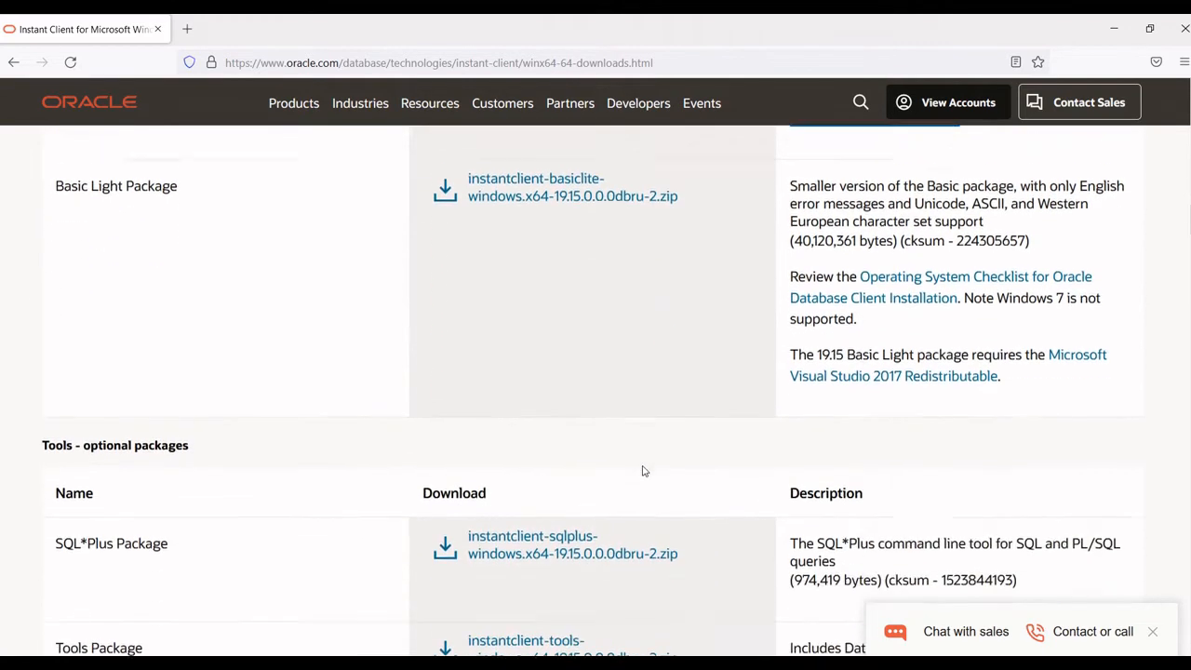
pyautogui.moveTo(67, 372); pyautogui.dragTo(180, 374)
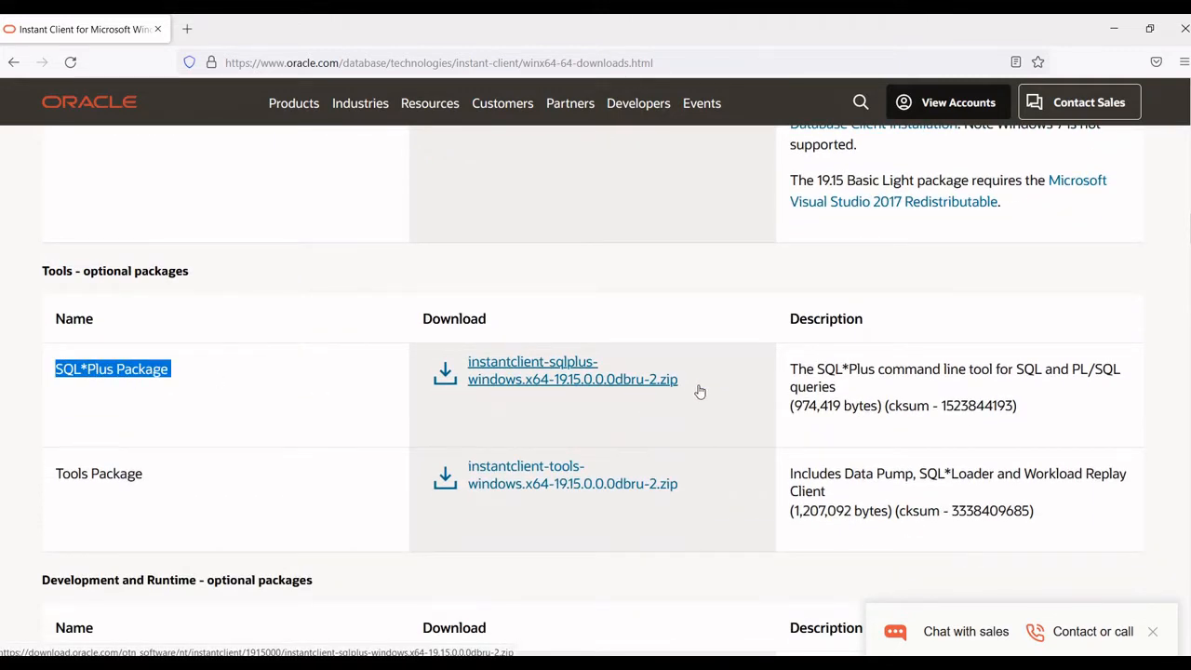
pyautogui.moveTo(696, 391); pyautogui.dragTo(550, 401)
pyautogui.scroll(-1, 505, 458)
pyautogui.scroll(-3, 504, 458)
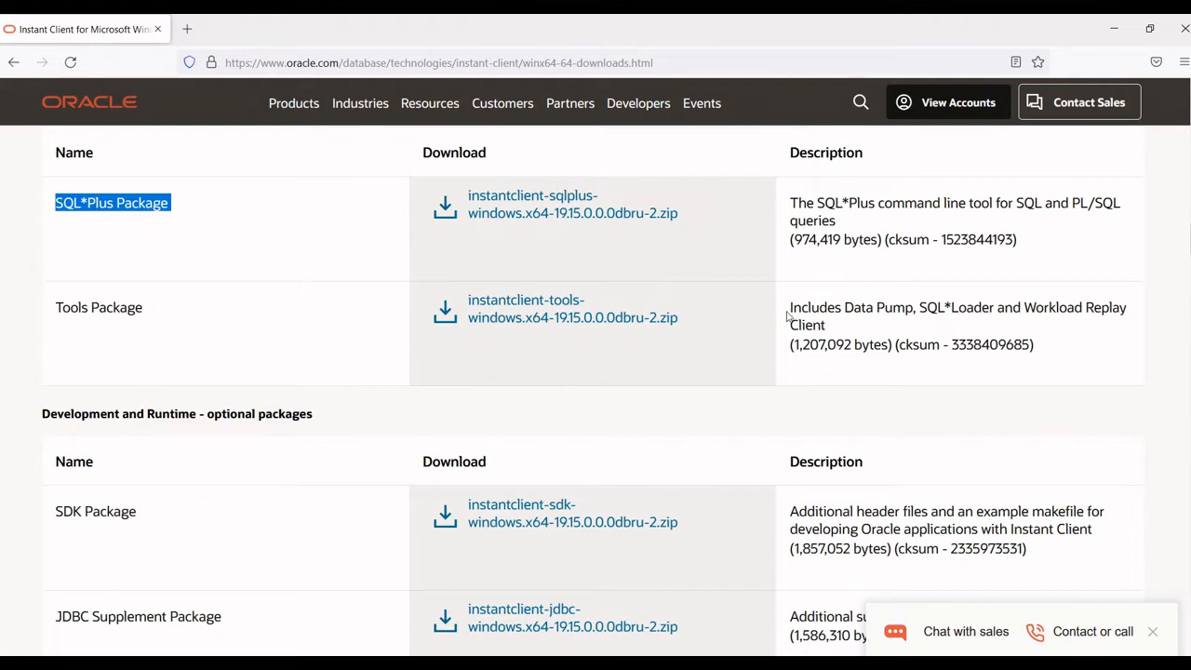
pyautogui.moveTo(787, 316); pyautogui.dragTo(850, 329)
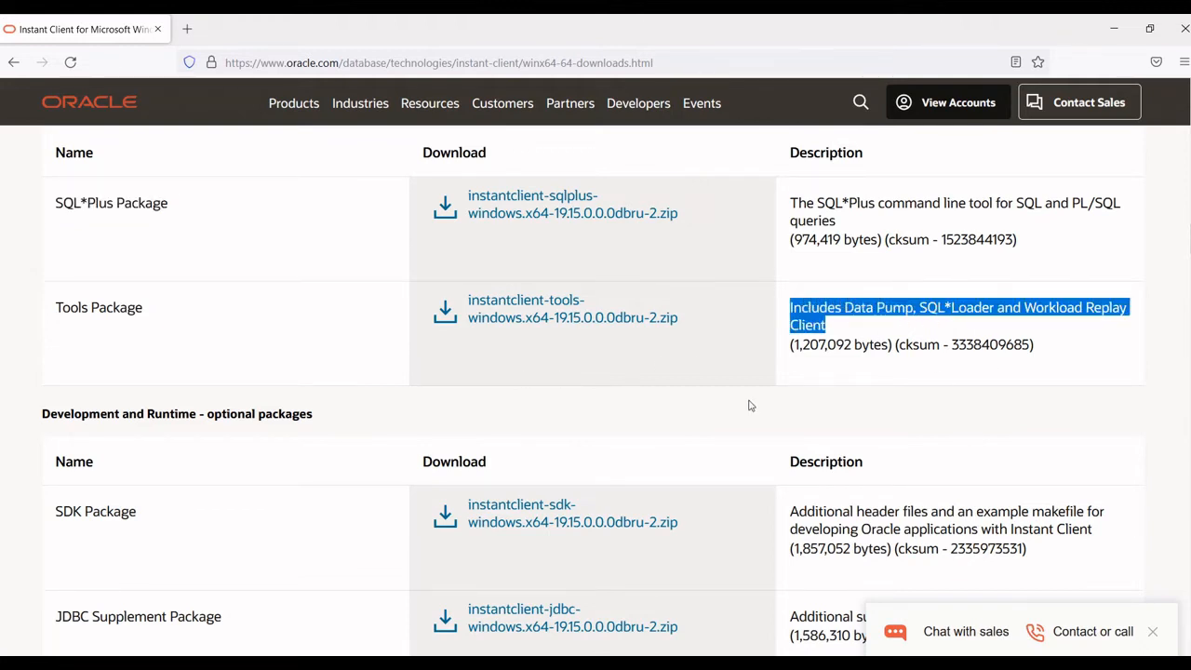
pyautogui.scroll(-4, 715, 408)
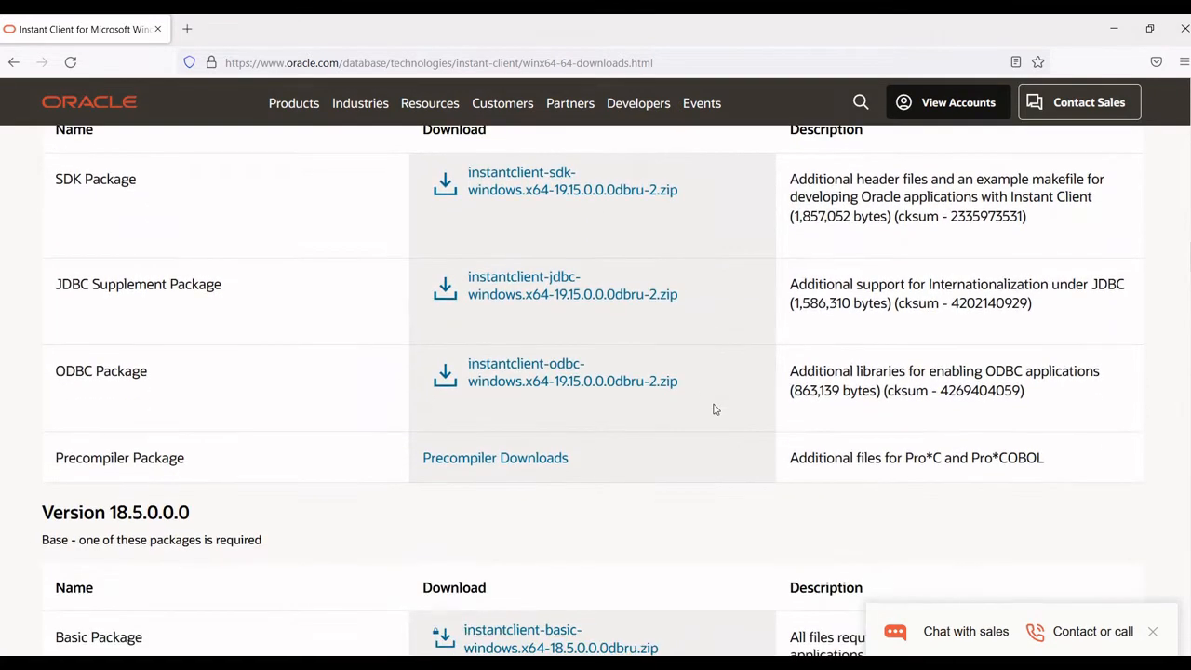
pyautogui.moveTo(676, 381); pyautogui.dragTo(601, 363)
# Download the version 19.15.0.0.0 Basic Package, instantclient-basic-windows.x64-19.15.0.0.0dbru-2.zip, to the Descargas folder
pyautogui.scroll(10, 363, 339)
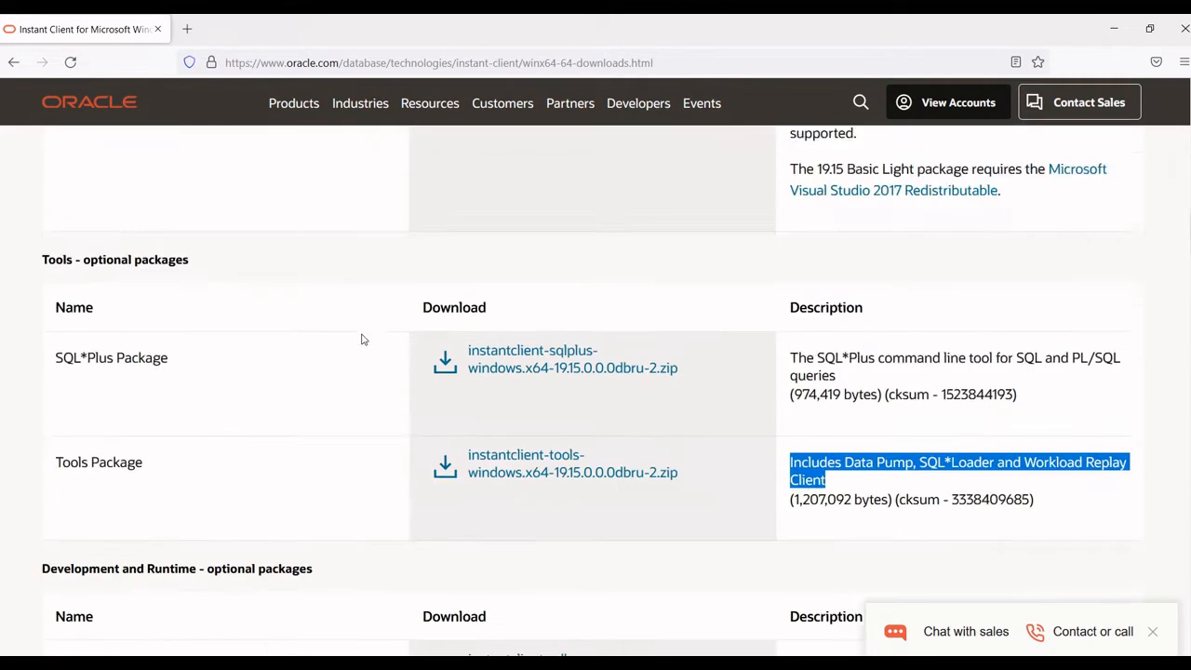
pyautogui.scroll(3, 363, 339)
pyautogui.scroll(-2, 399, 343)
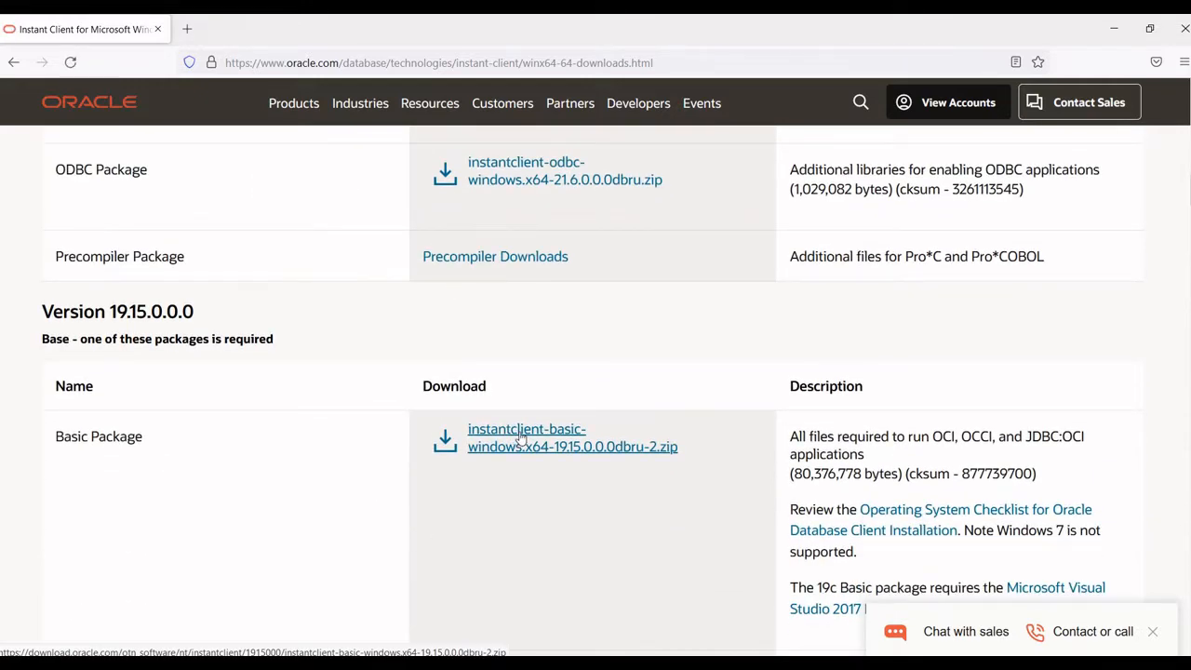
pyautogui.click(521, 437)
pyautogui.click(466, 362)
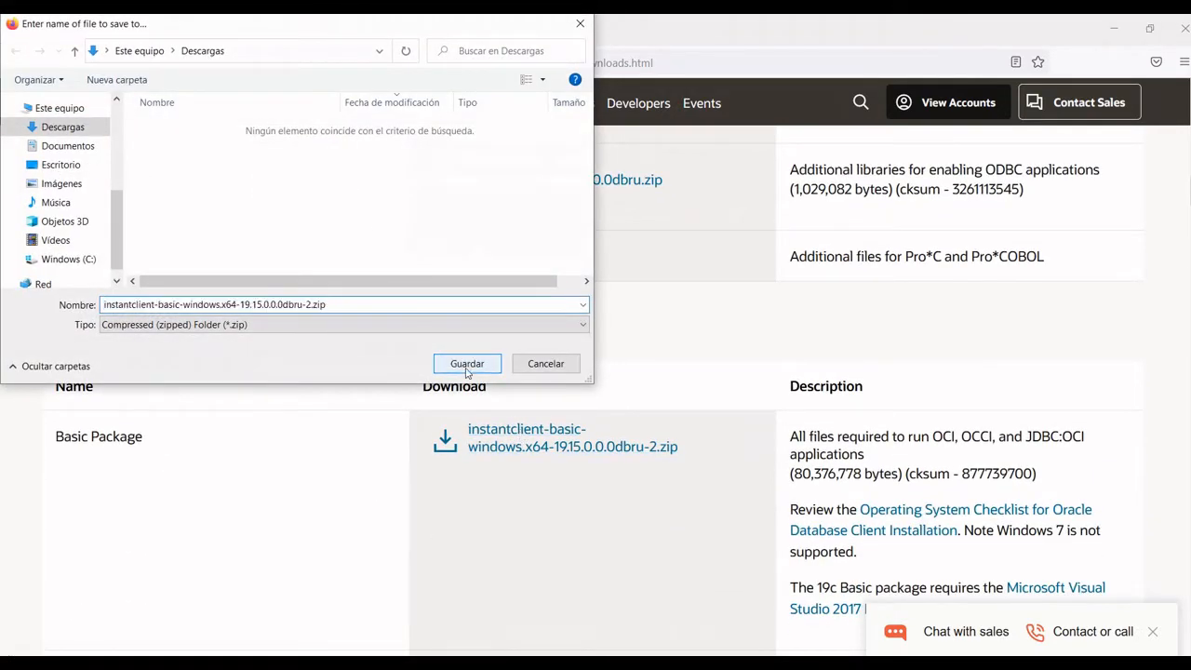
# Download the version 19.15.0.0.0 SQL*Plus and Tools package zip files to the Descargas folder
pyautogui.scroll(-7, 502, 437)
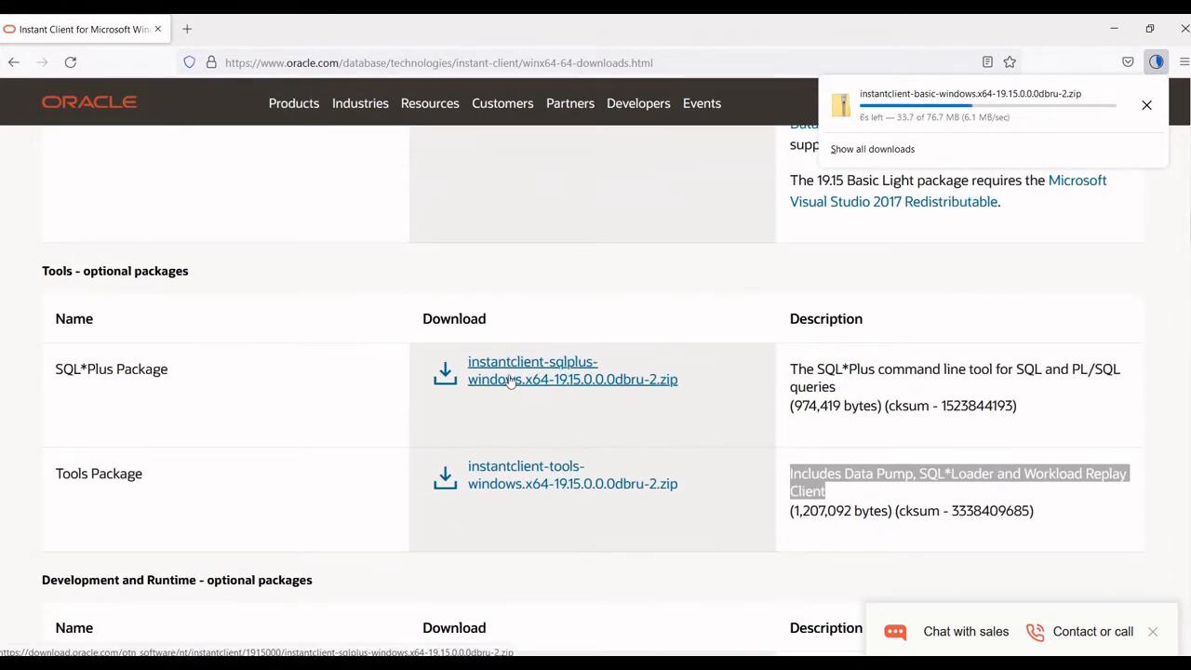
pyautogui.click(510, 382)
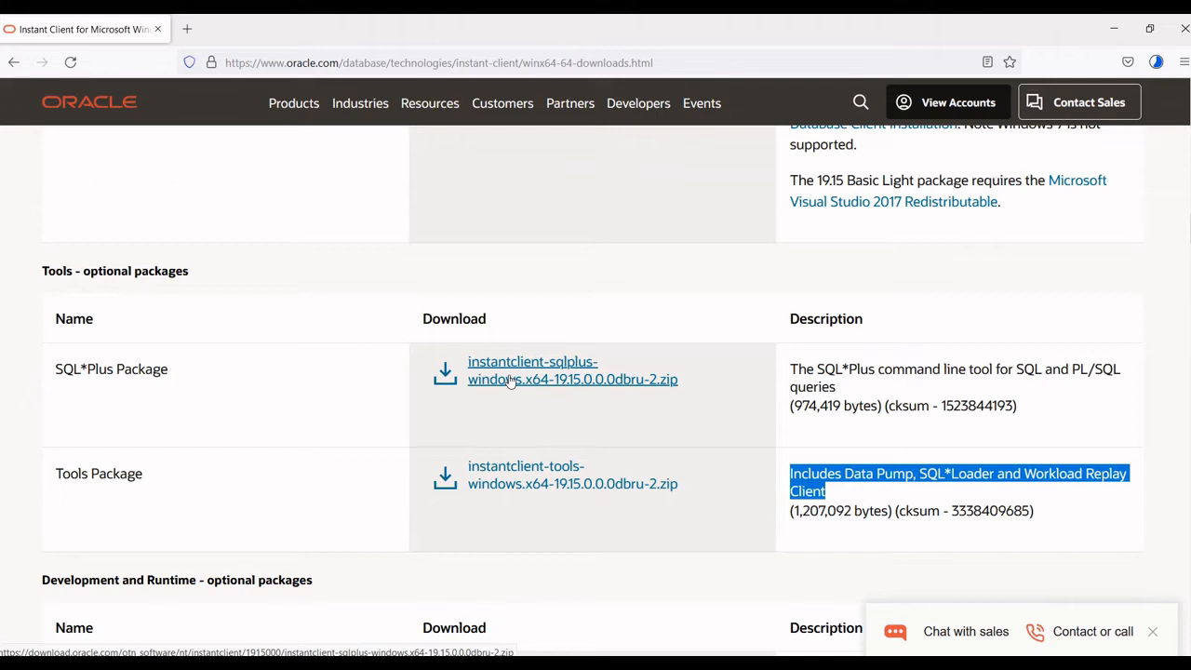
pyautogui.scroll(-1, 540, 404)
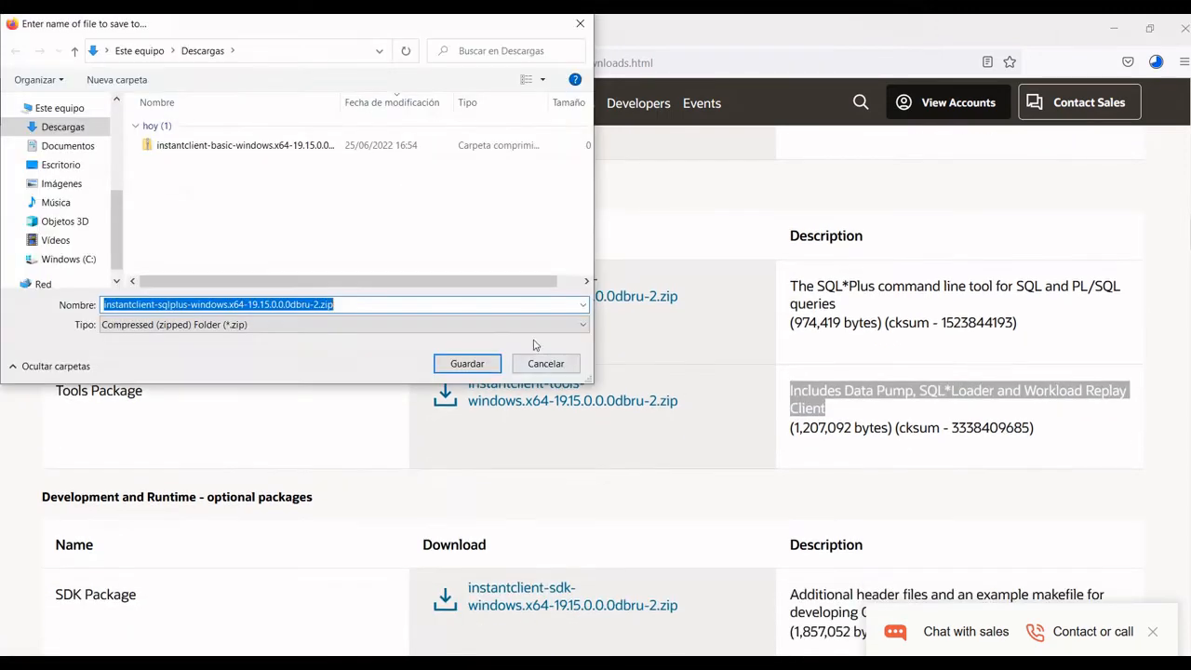
pyautogui.click(467, 364)
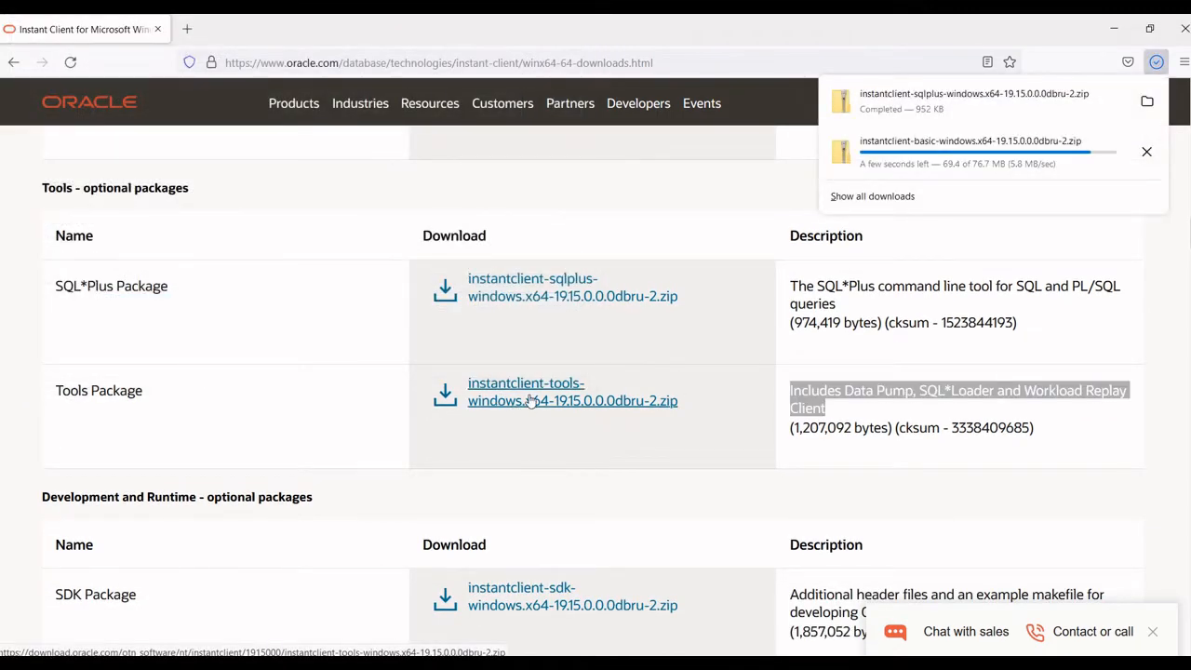
pyautogui.click(530, 400)
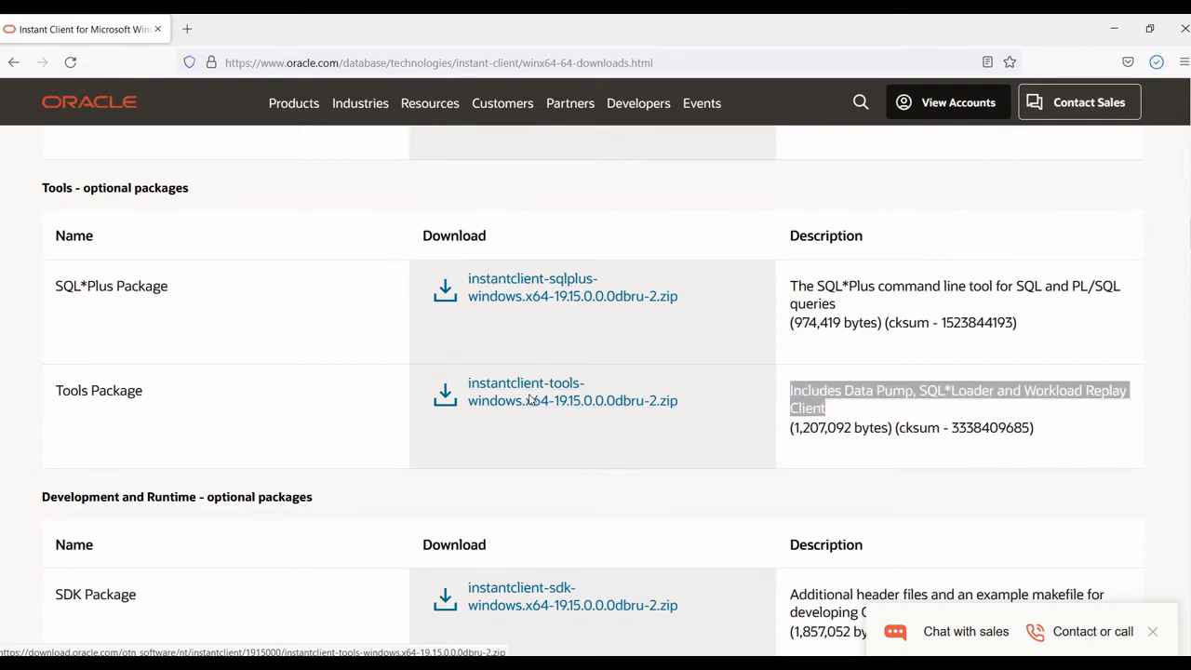
pyautogui.click(459, 362)
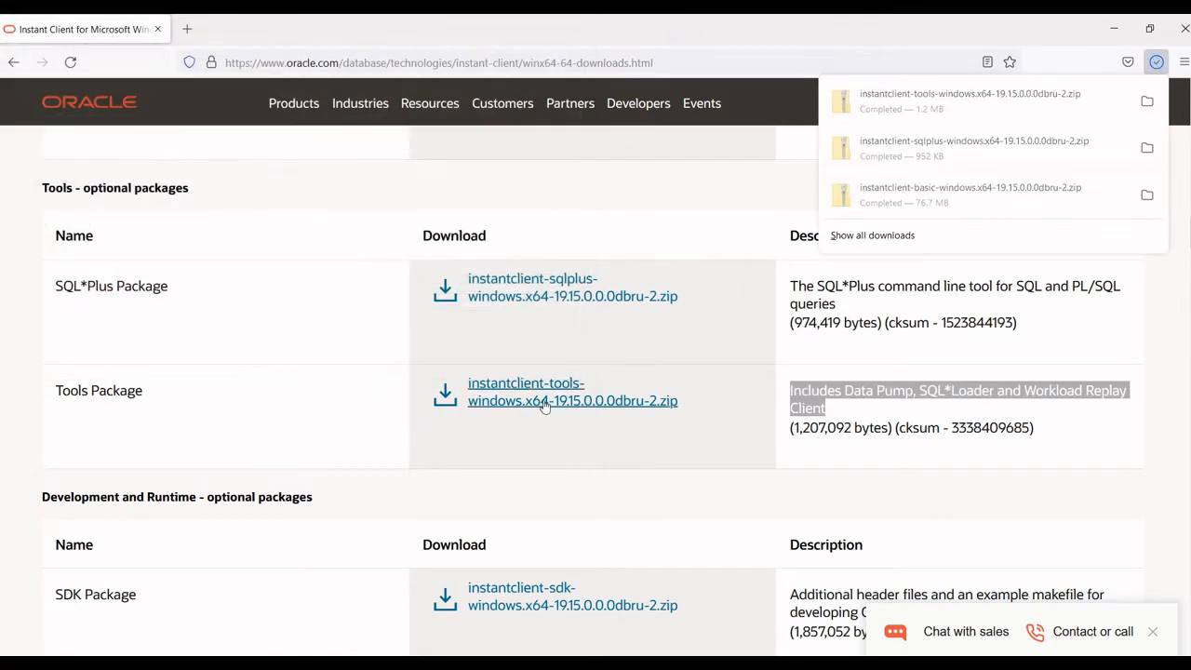
# Download the version 19.15.0.0.0 ODBC Package, instantclient-odbc-windows.x64-19.15.0.0.0dbru-2.zip, to the Descargas folder
pyautogui.scroll(-5, 549, 391)
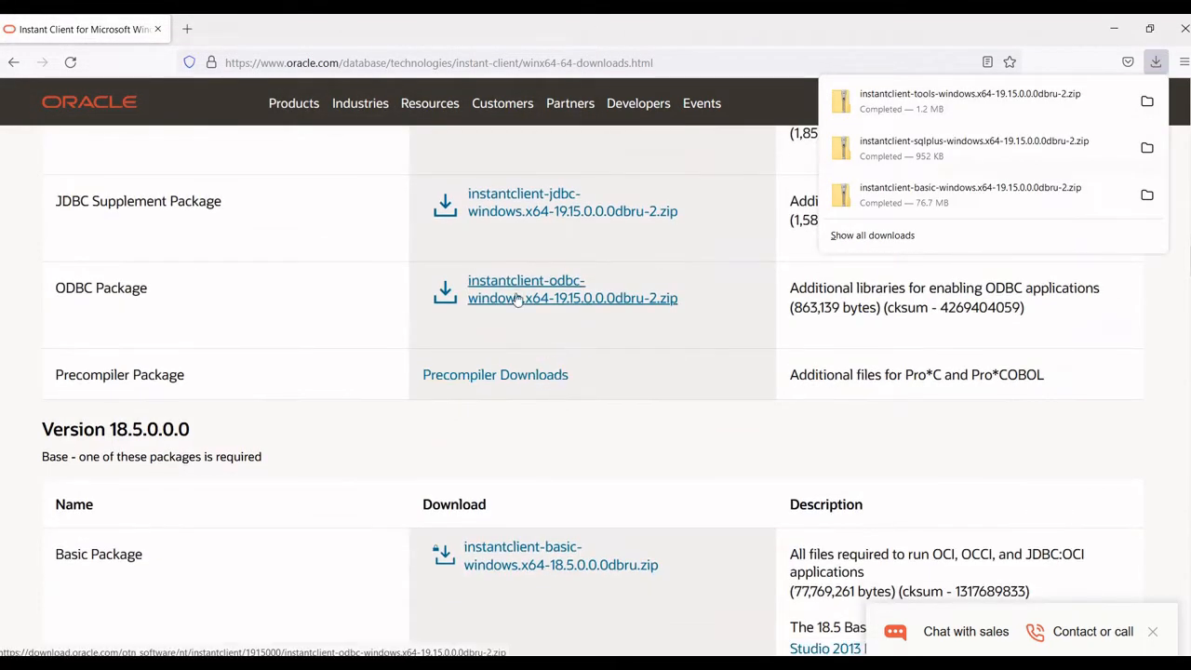
pyautogui.click(518, 298)
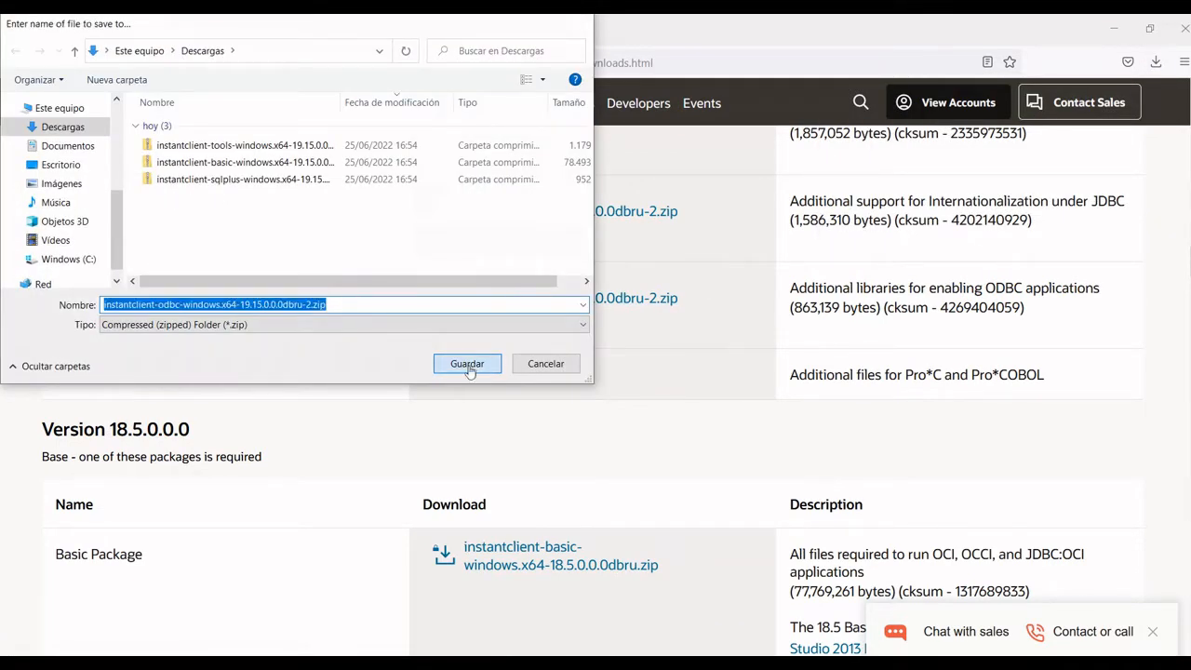
pyautogui.click(467, 363)
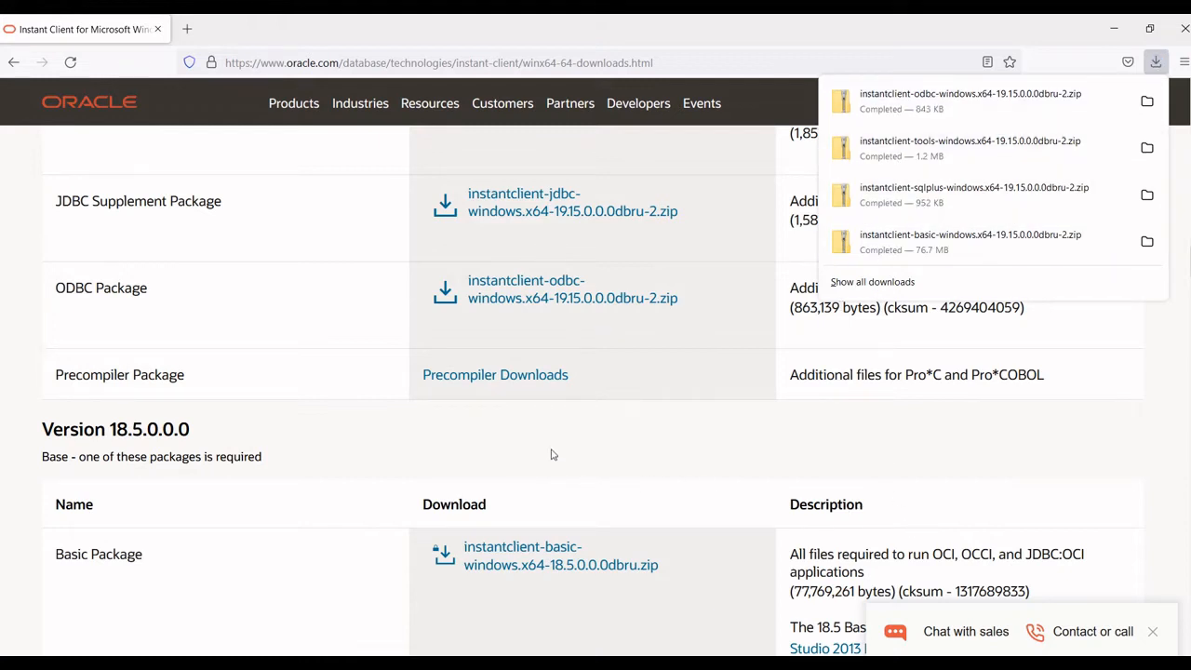
# Create a folder named instant_client19c inside C:\oracle and open it
pyautogui.hotkey('alt', 'Tab')
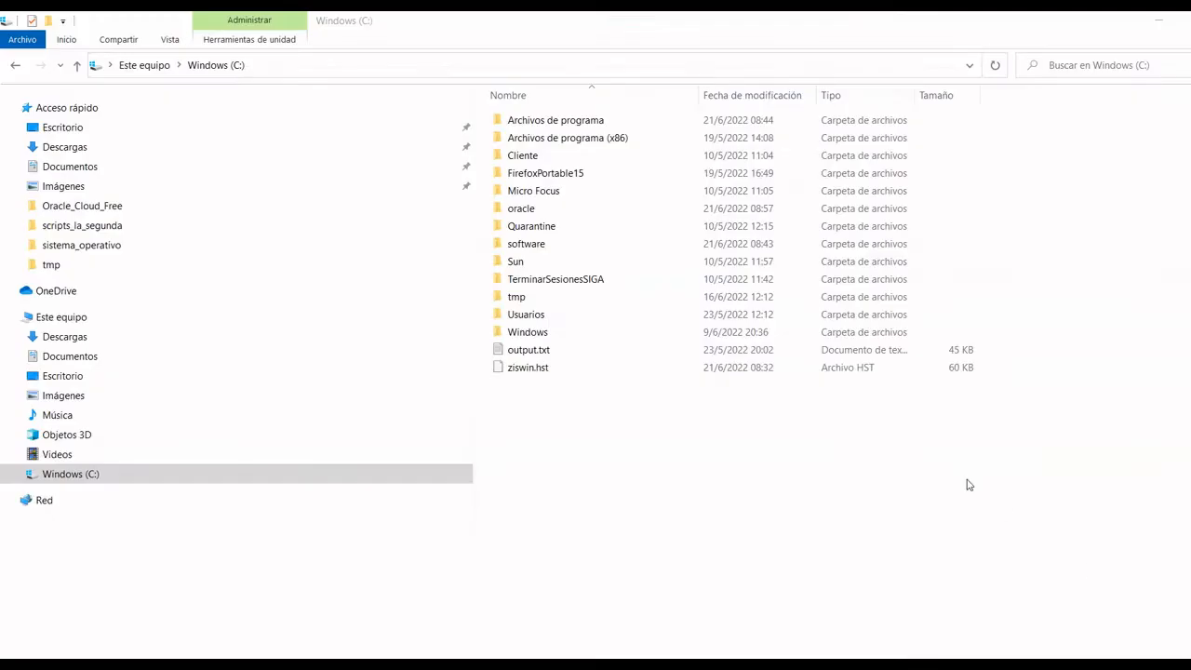
pyautogui.doubleClick(516, 210)
pyautogui.rightClick(544, 279)
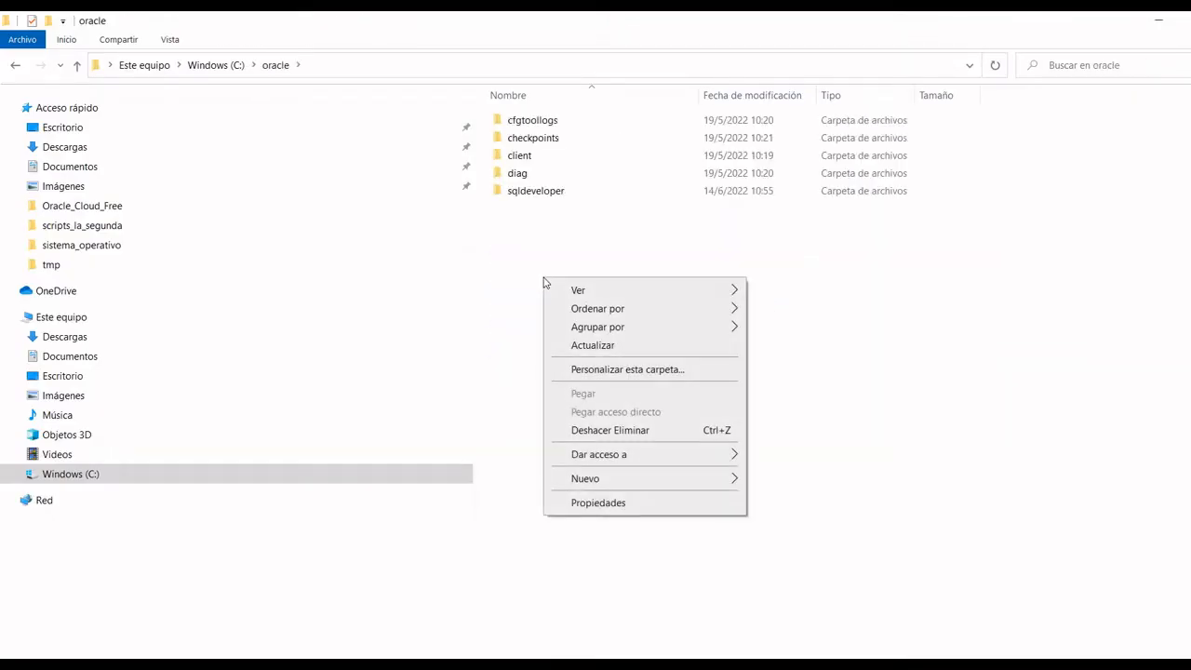
pyautogui.click(648, 479)
pyautogui.click(825, 252)
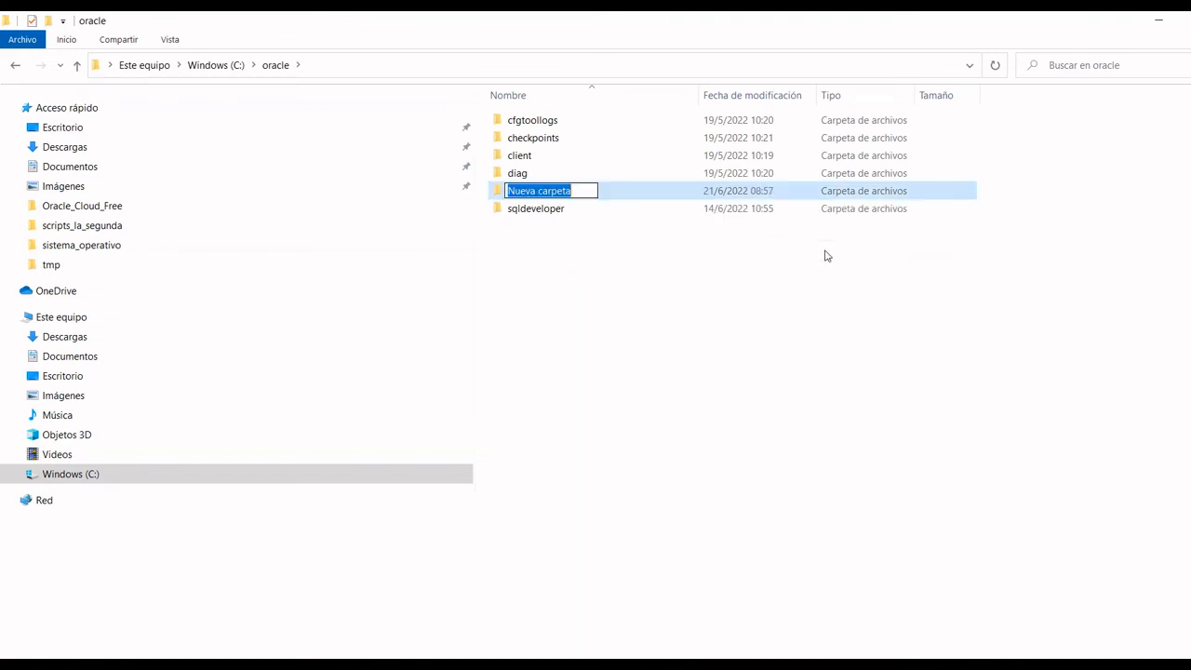
pyautogui.write('instant_')
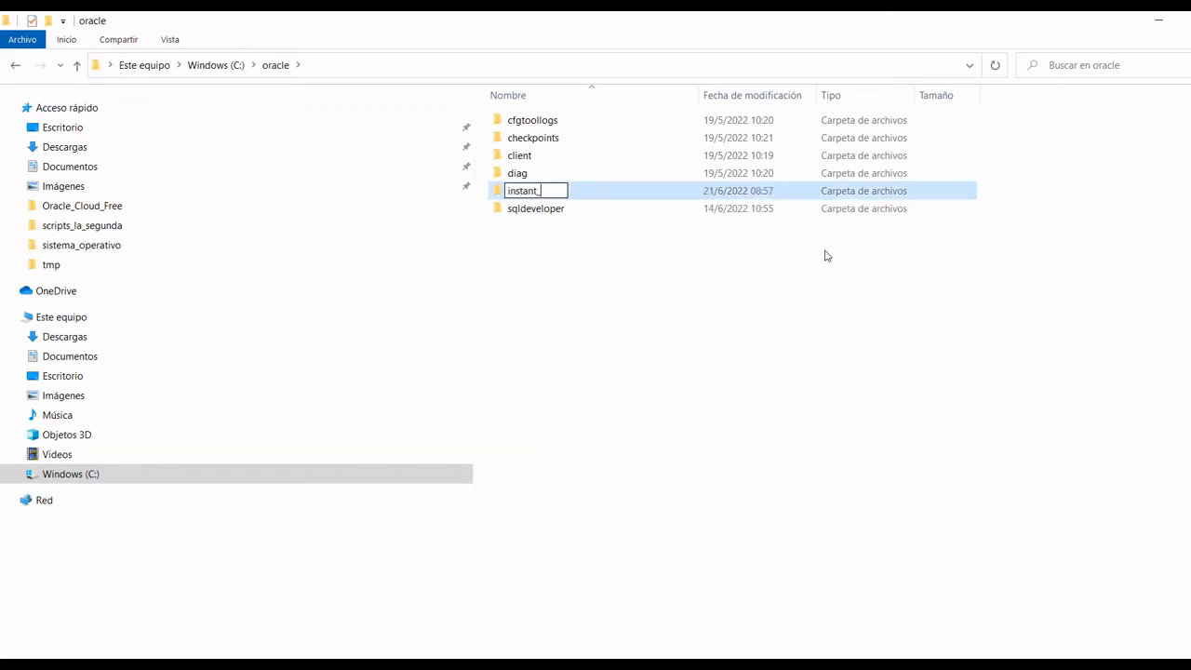
pyautogui.write('client19c')
pyautogui.press('Return')
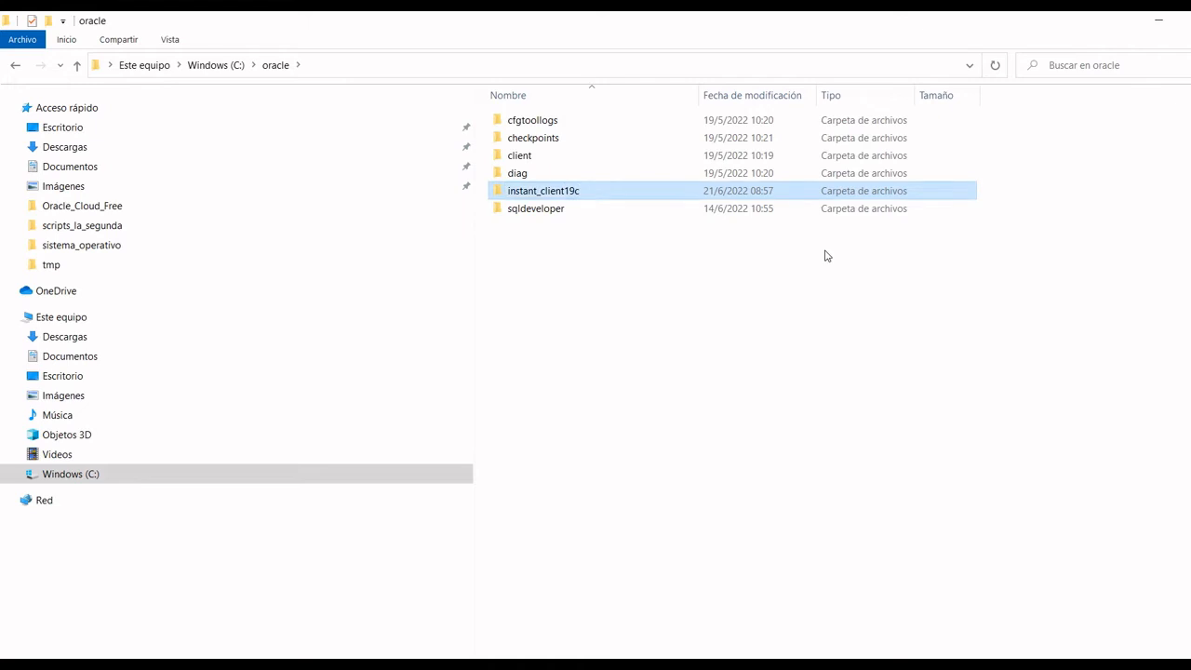
pyautogui.press('Return')
# Transfer the four Instant Client zip files from the Descargas folder into C:\oracle\instant_client19c
pyautogui.click(56, 148)
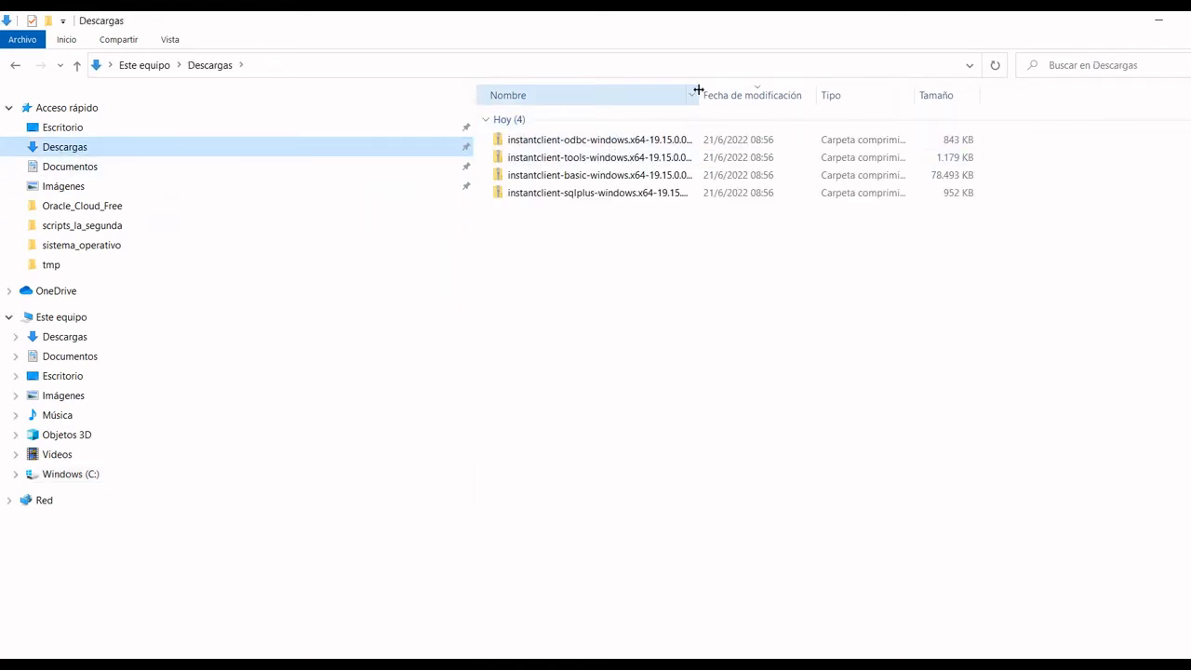
pyautogui.moveTo(698, 90); pyautogui.dragTo(831, 93)
pyautogui.click(658, 141)
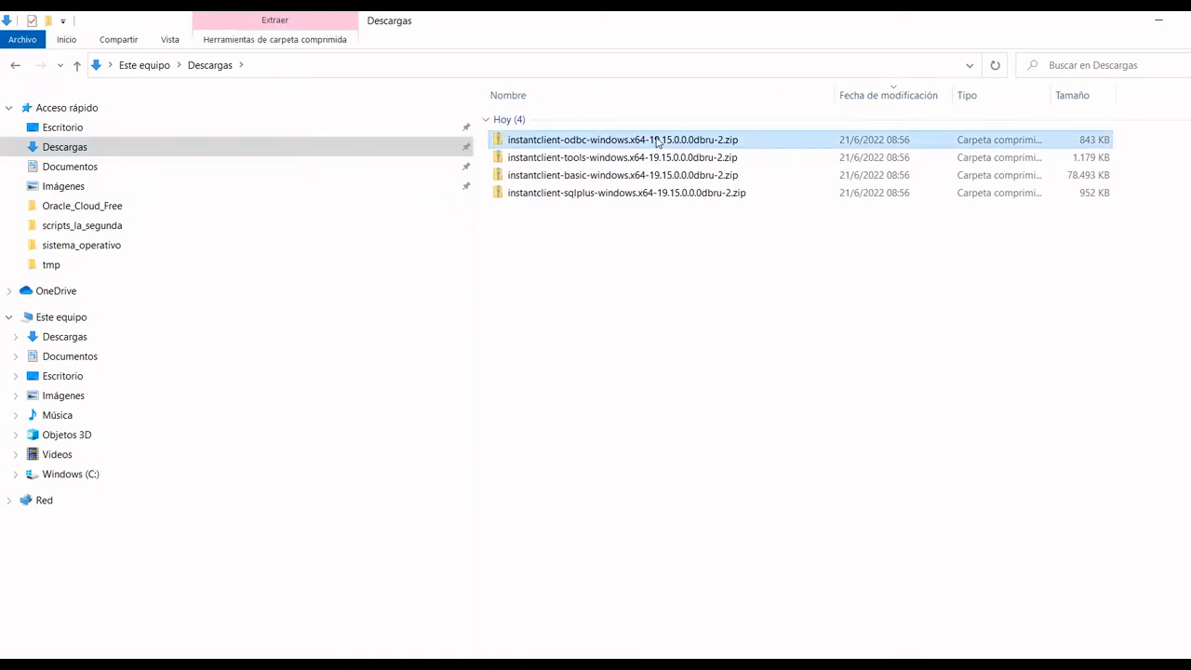
pyautogui.hotkey('shift', 'Down')
pyautogui.hotkey('shift', 'Down')
pyautogui.hotkey('shift', 'Down')
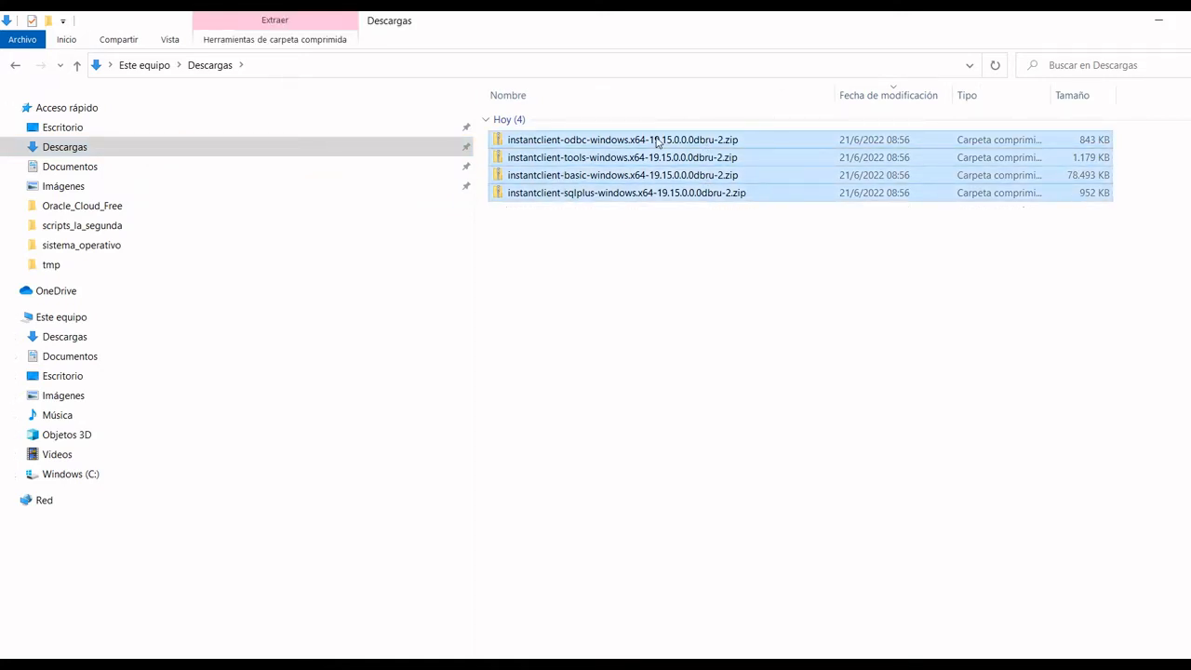
pyautogui.click(109, 475)
pyautogui.doubleClick(540, 212)
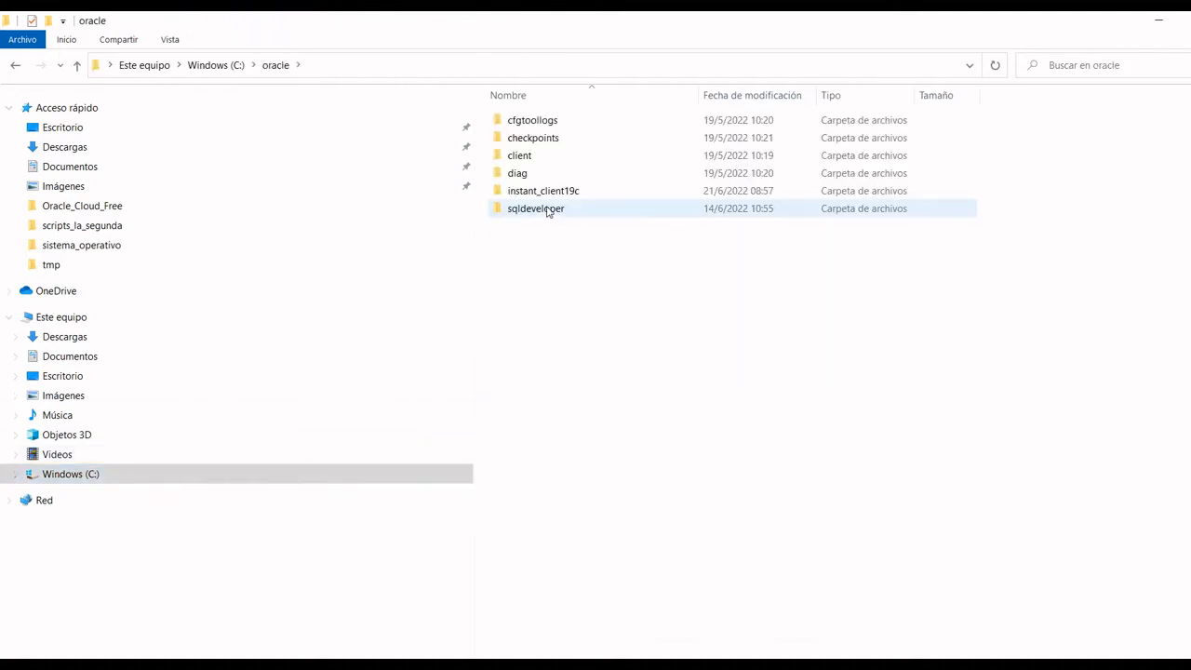
pyautogui.doubleClick(550, 191)
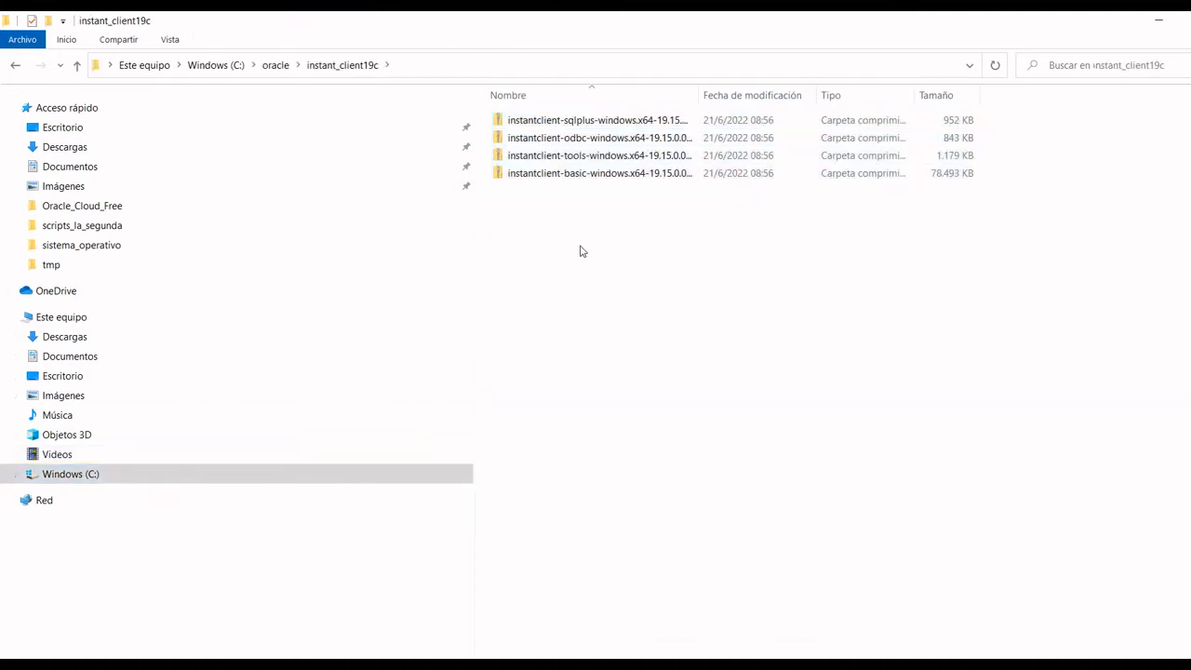
# Extract the SQL*Plus and Basic zip packages directly into the instant_client19c folder with 7-Zip
pyautogui.moveTo(703, 94); pyautogui.dragTo(876, 95)
pyautogui.click(649, 120)
pyautogui.rightClick(649, 120)
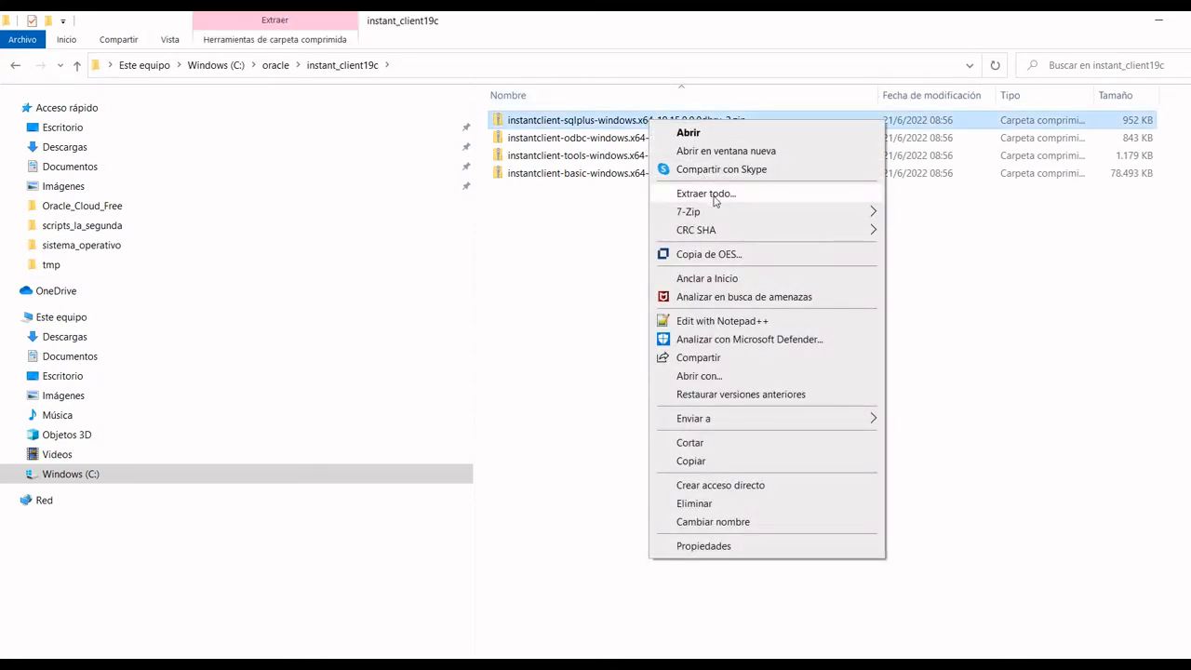
pyautogui.moveTo(714, 212)
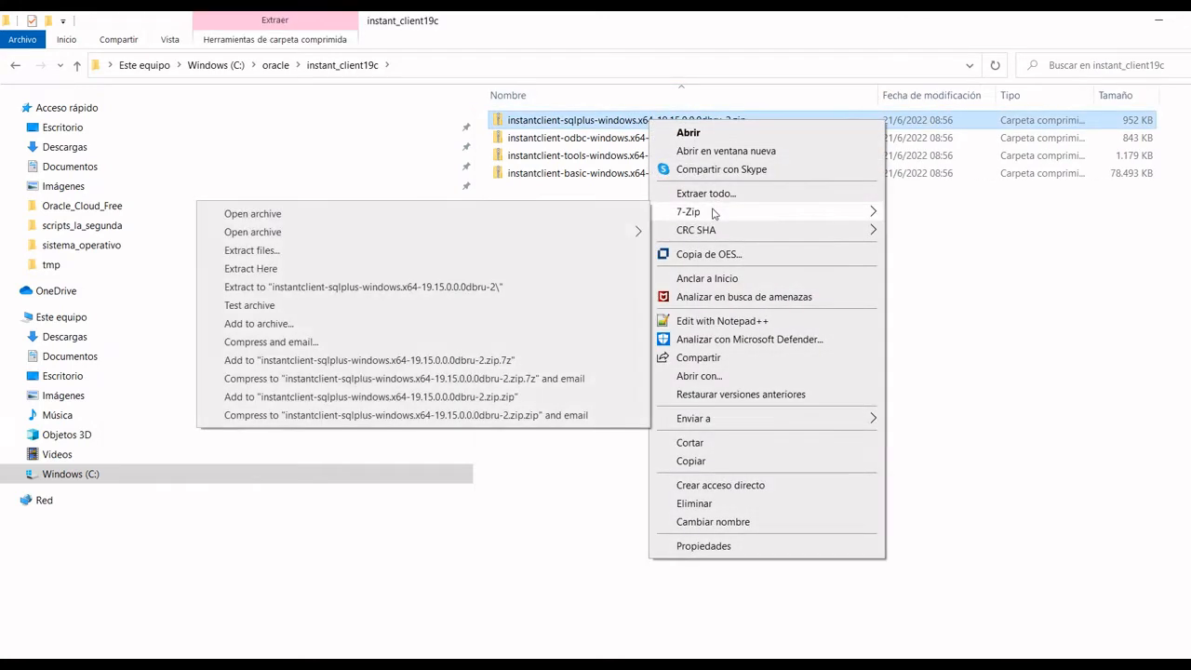
pyautogui.click(253, 270)
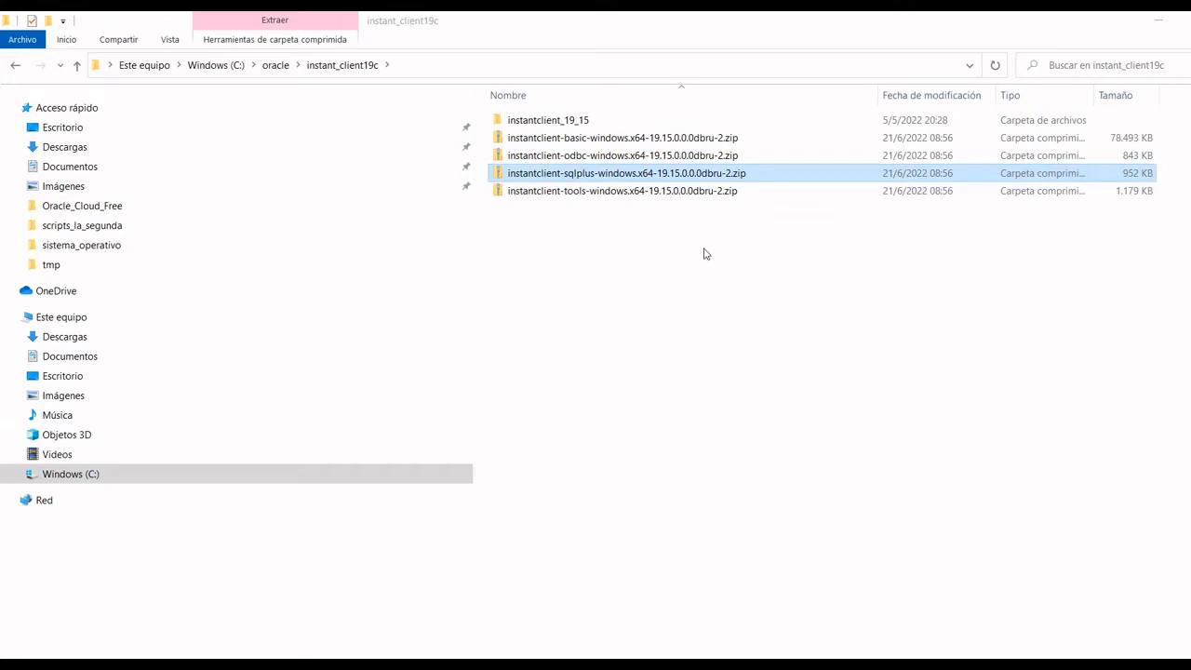
pyautogui.rightClick(666, 144)
pyautogui.moveTo(722, 233)
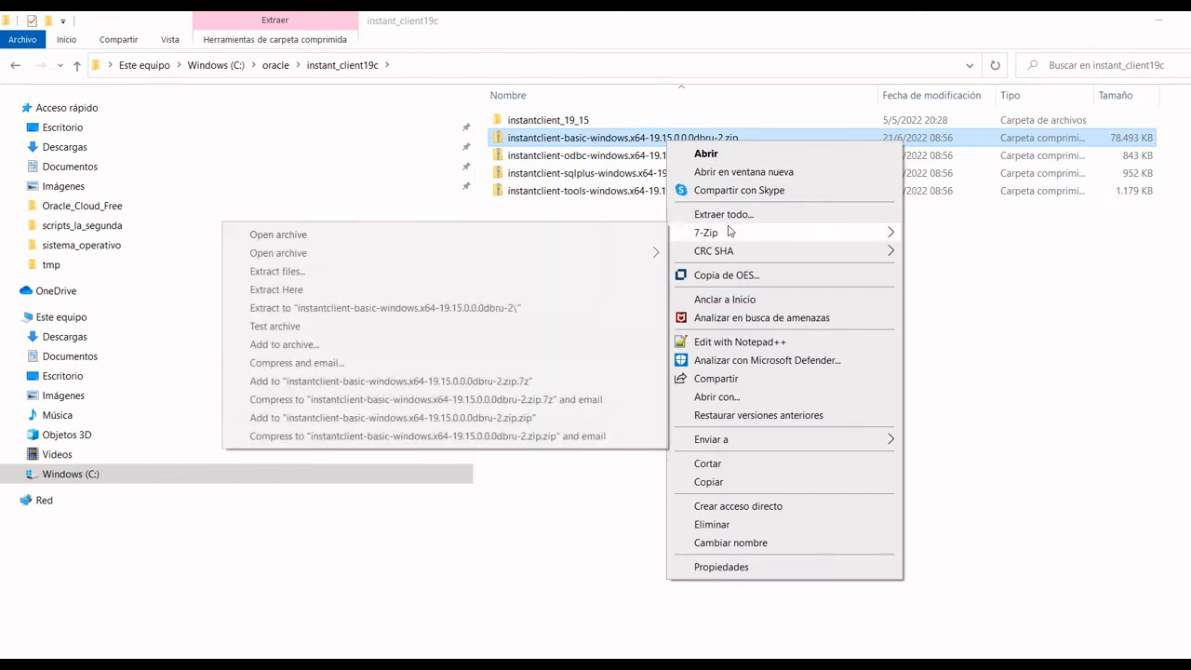
pyautogui.click(425, 290)
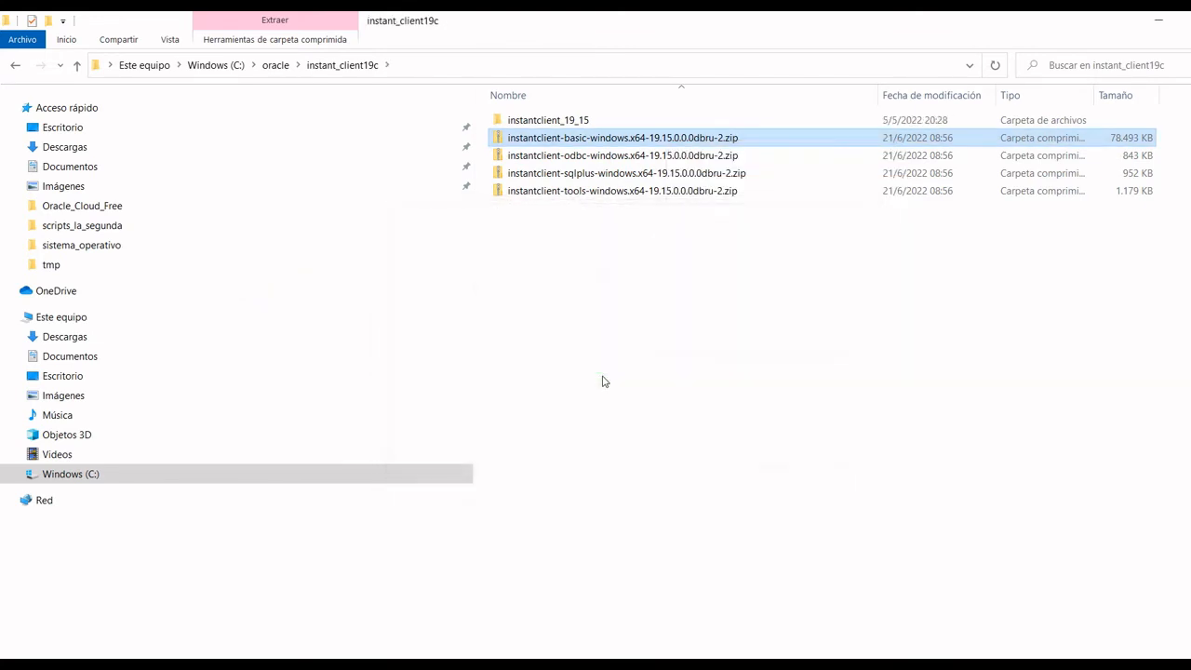
# Extract the ODBC and Tools zip packages directly into the instant_client19c folder with 7-Zip
pyautogui.click(631, 155)
pyautogui.rightClick(629, 157)
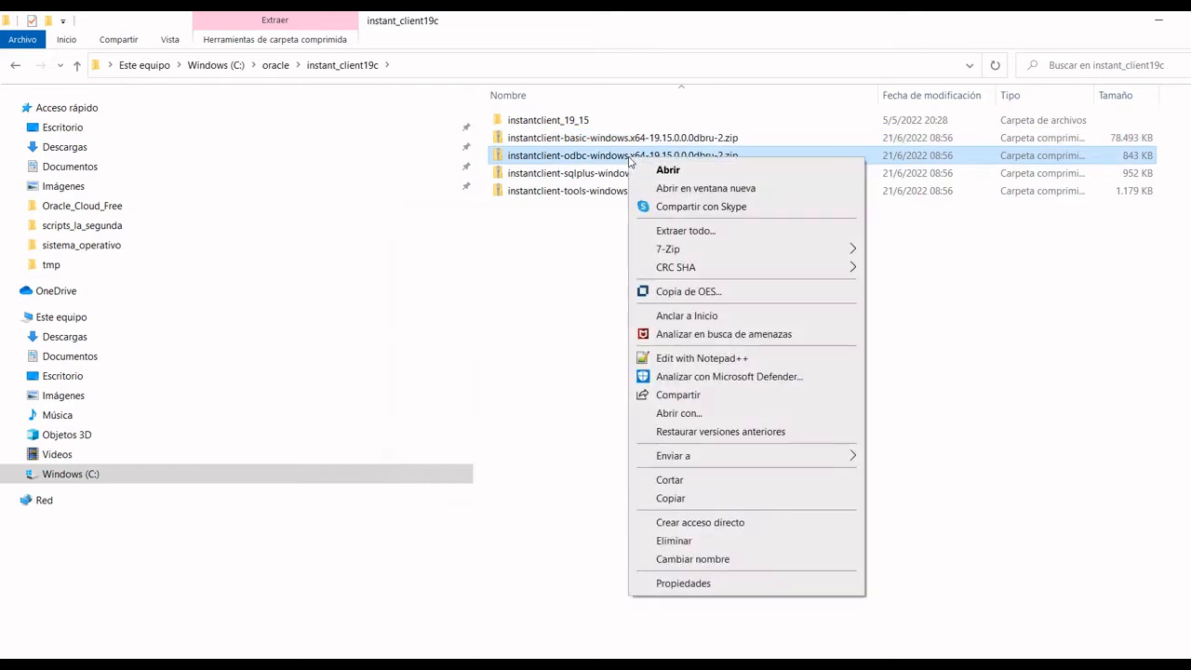
pyautogui.moveTo(662, 249)
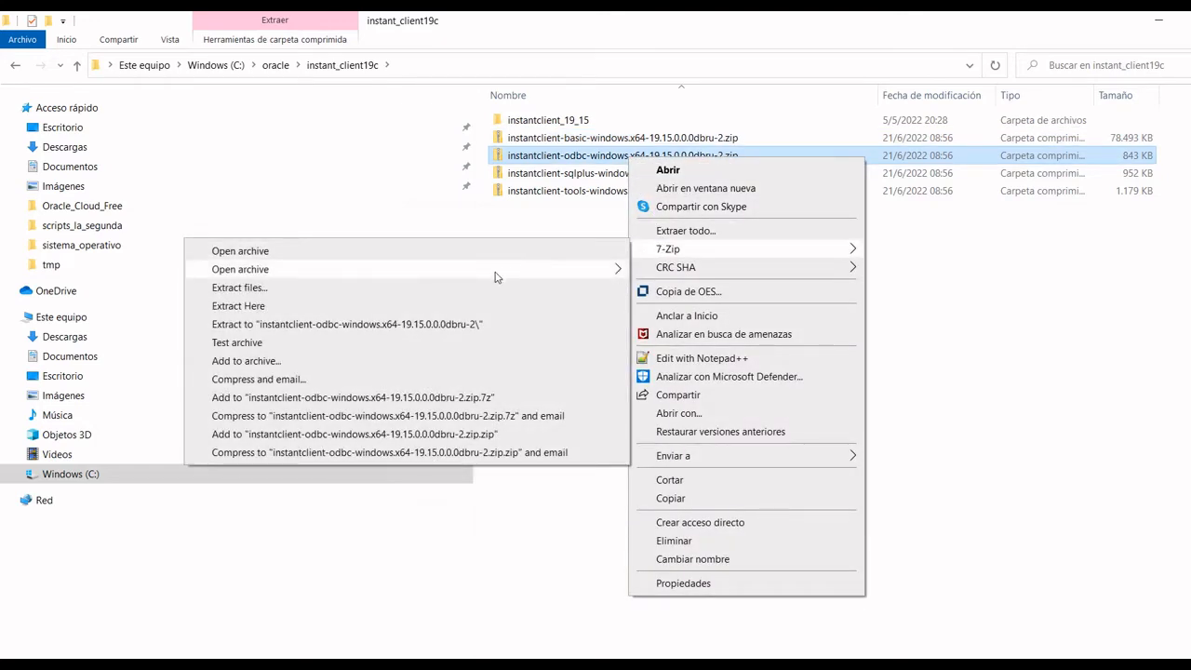
pyautogui.click(415, 312)
pyautogui.click(578, 196)
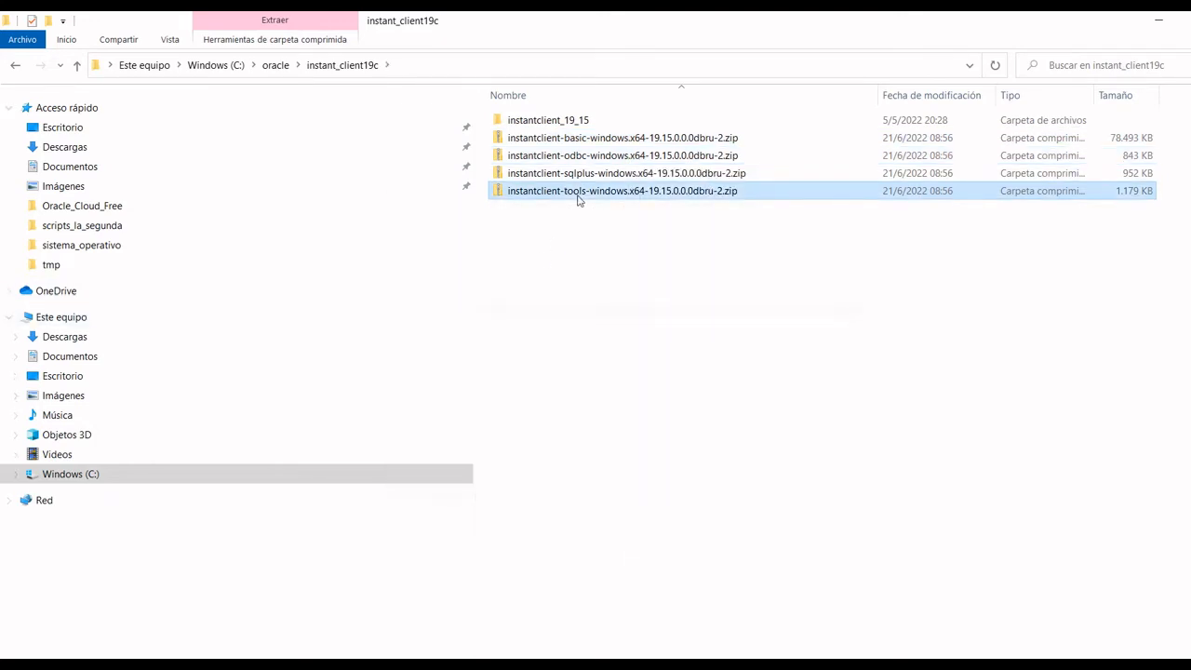
pyautogui.rightClick(578, 198)
pyautogui.moveTo(612, 291)
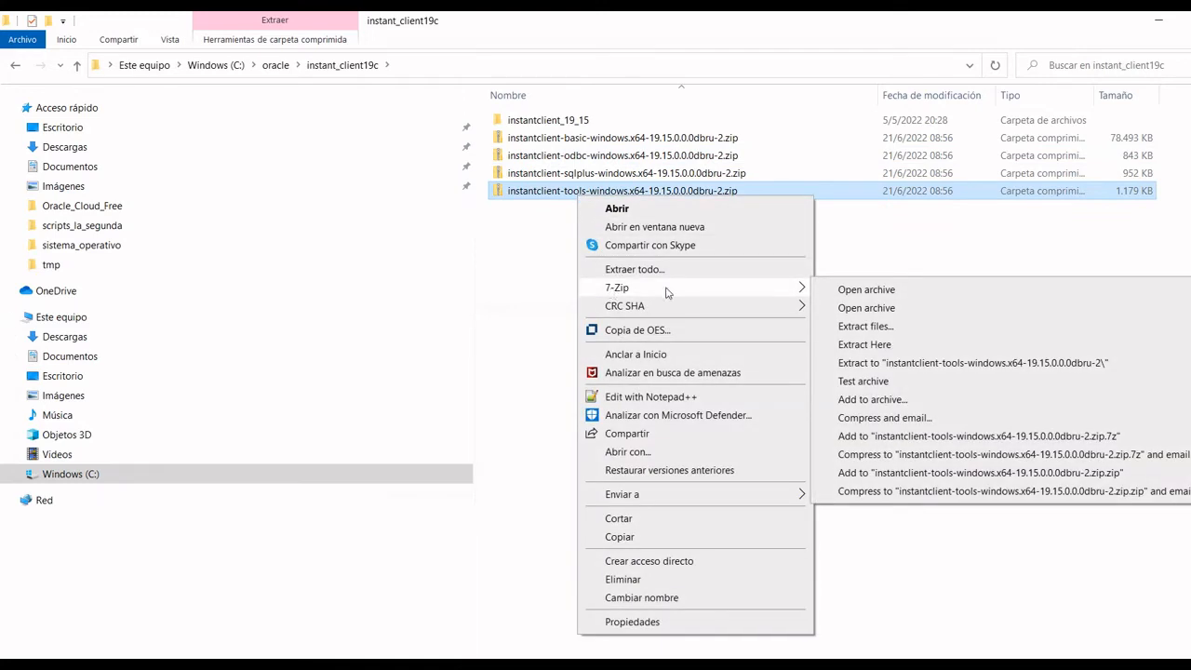
pyautogui.click(904, 344)
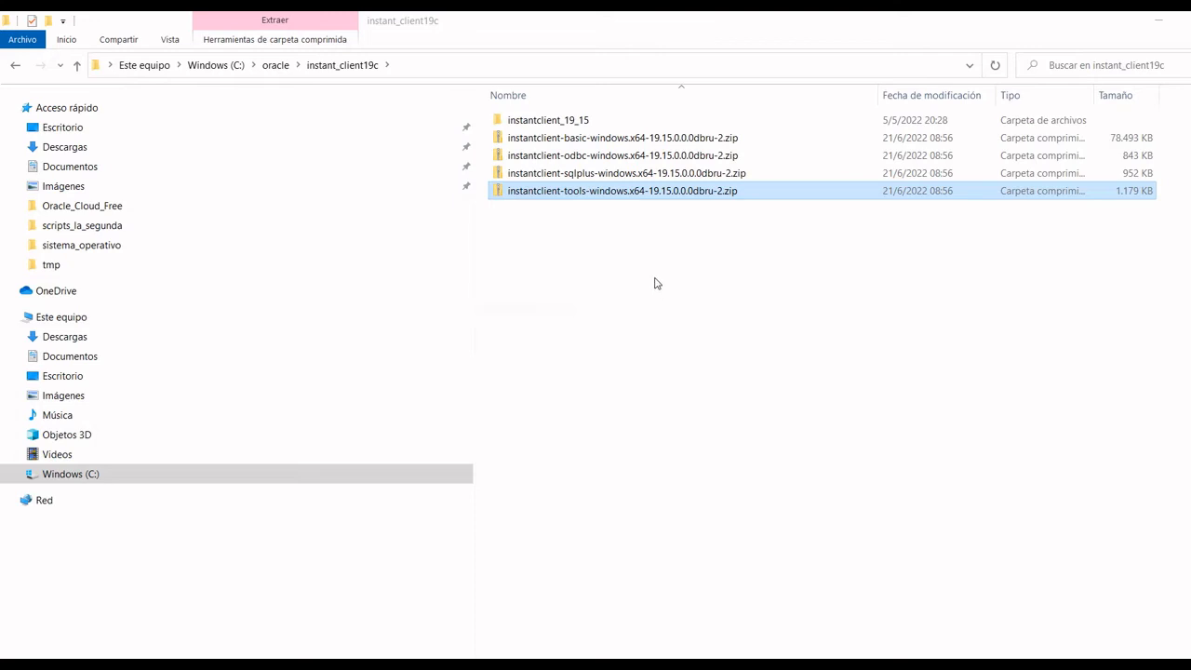
# Delete the Basic, ODBC, SQL*Plus and Tools zip files from the instant_client19c folder
pyautogui.click(578, 140)
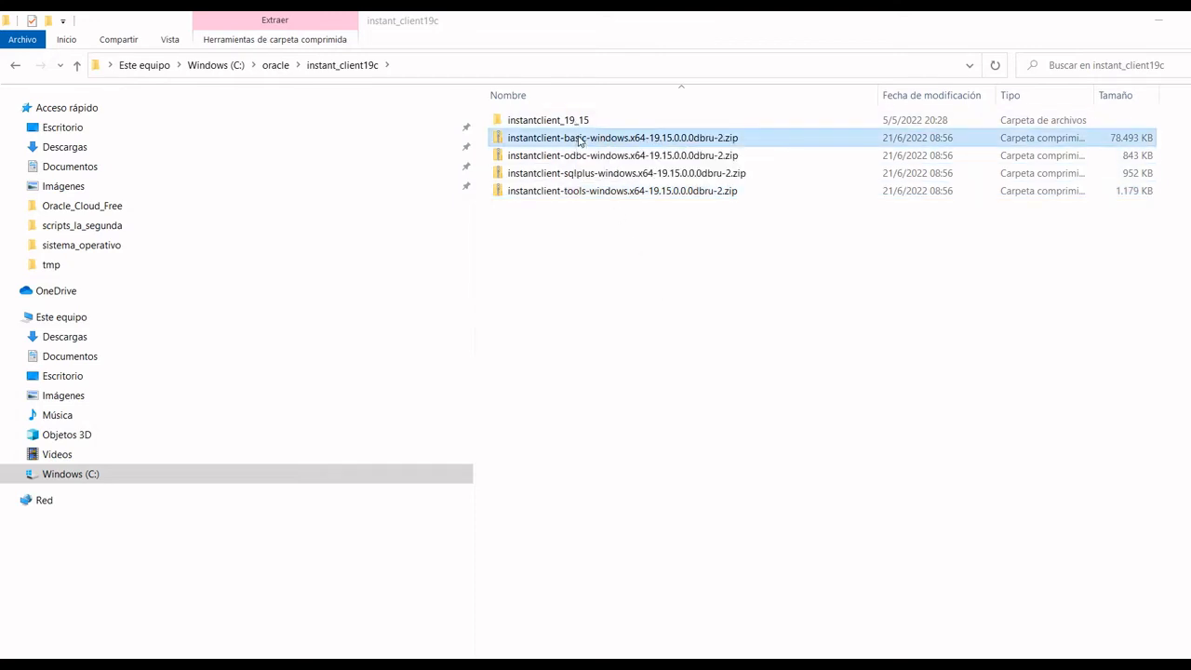
pyautogui.hotkey('shift', 'Down')
pyautogui.hotkey('shift', 'Down')
pyautogui.hotkey('shift', 'Down')
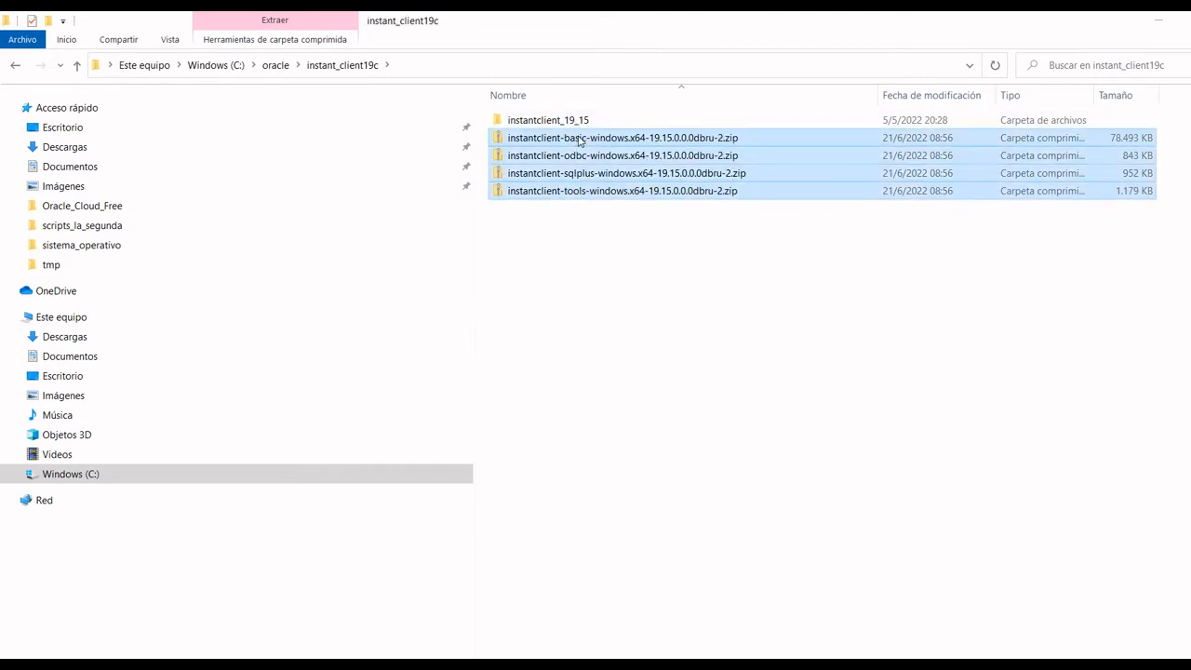
pyautogui.press('Delete')
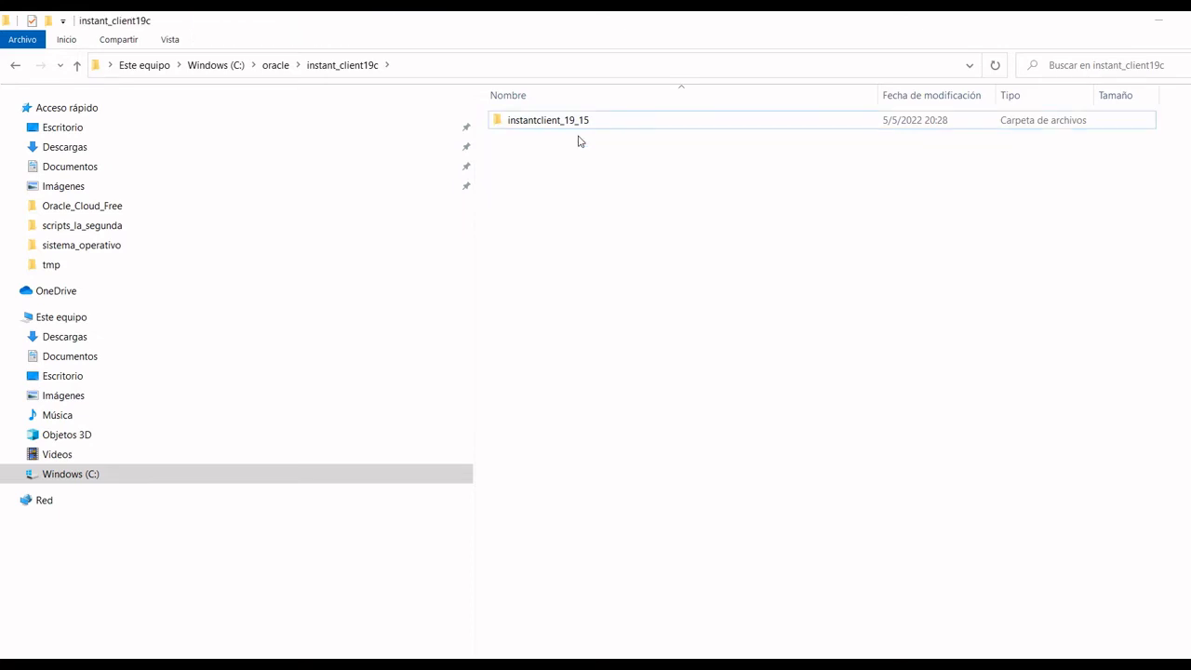
# Move all contents of instantclient_19_15 up into C:\oracle\instant_client19c and delete the emptied instantclient_19_15 folder
pyautogui.doubleClick(579, 120)
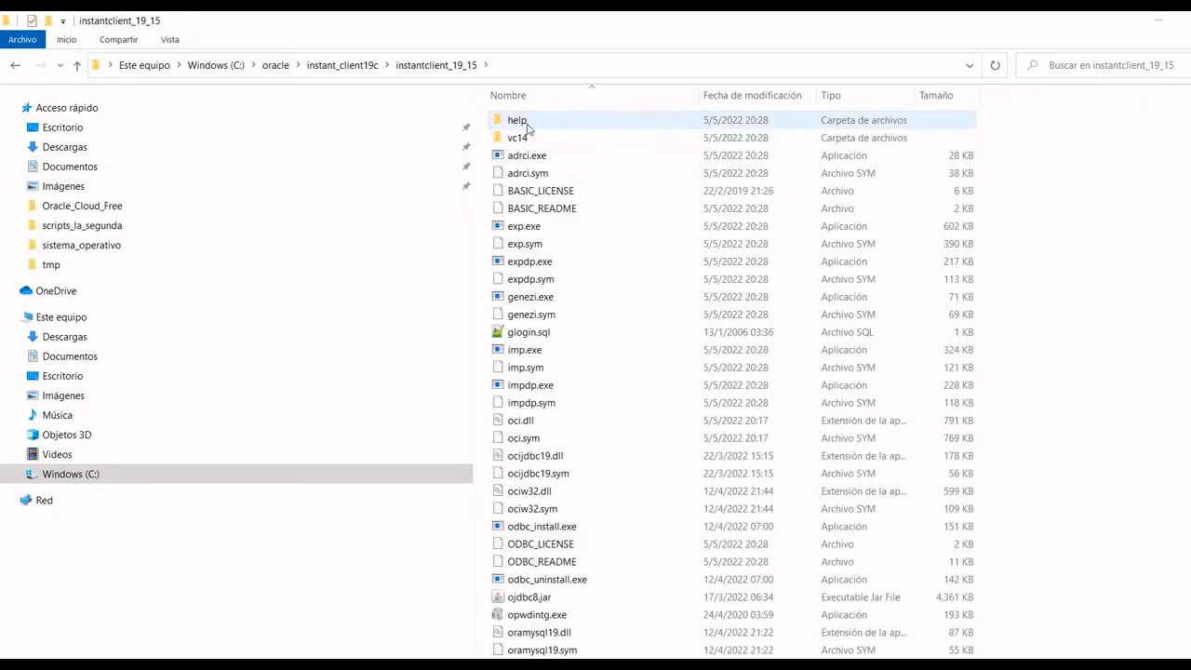
pyautogui.click(521, 124)
pyautogui.hotkey('shift', 'Down')
pyautogui.hotkey('shift', 'Down')
pyautogui.hotkey('shift', 'Down')
pyautogui.hotkey('shift', 'Down')
pyautogui.hotkey('shift', 'Down')
pyautogui.hotkey('shift', 'Down')
pyautogui.hotkey('shift', 'Down')
pyautogui.hotkey('shift', 'Down')
pyautogui.hotkey('shift', 'Down')
pyautogui.hotkey('shift', 'Down')
pyautogui.hotkey('shift', 'Down')
pyautogui.hotkey('shift', 'Down')
pyautogui.hotkey('shift', 'Down')
pyautogui.hotkey('shift', 'Down')
pyautogui.hotkey('shift', 'Down')
pyautogui.hotkey('shift', 'Down')
pyautogui.hotkey('shift', 'Down')
pyautogui.hotkey('shift', 'Down')
pyautogui.hotkey('shift', 'Down')
pyautogui.hotkey('shift', 'Down')
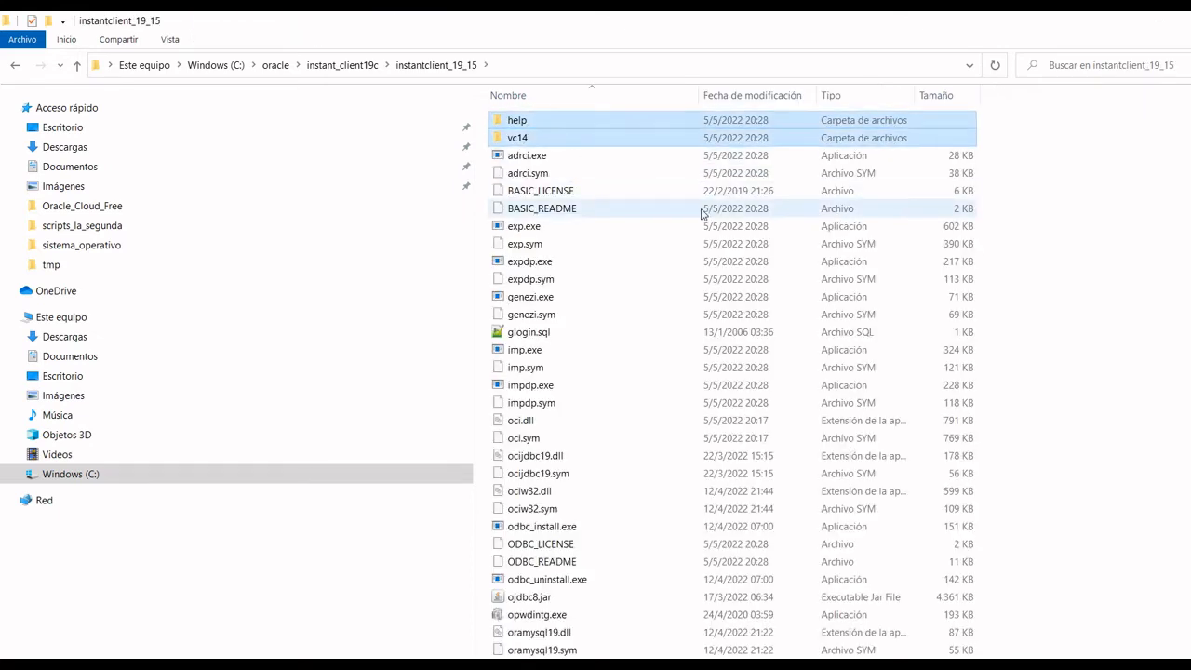
pyautogui.hotkey('shift', 'Down')
pyautogui.hotkey('shift', 'Down')
pyautogui.hotkey('shift', 'Down')
pyautogui.hotkey('shift', 'Down')
pyautogui.hotkey('shift', 'Down')
pyautogui.hotkey('shift', 'Down')
pyautogui.hotkey('shift', 'Down')
pyautogui.hotkey('shift', 'Down')
pyautogui.hotkey('shift', 'Down')
pyautogui.hotkey('shift', 'Down')
pyautogui.hotkey('shift', 'Down')
pyautogui.hotkey('shift', 'Down')
pyautogui.hotkey('shift', 'Down')
pyautogui.hotkey('shift', 'Down')
pyautogui.hotkey('shift', 'Down')
pyautogui.hotkey('shift', 'Down')
pyautogui.hotkey('shift', 'Down')
pyautogui.hotkey('shift', 'Down')
pyautogui.hotkey('shift', 'Down')
pyautogui.hotkey('shift', 'Down')
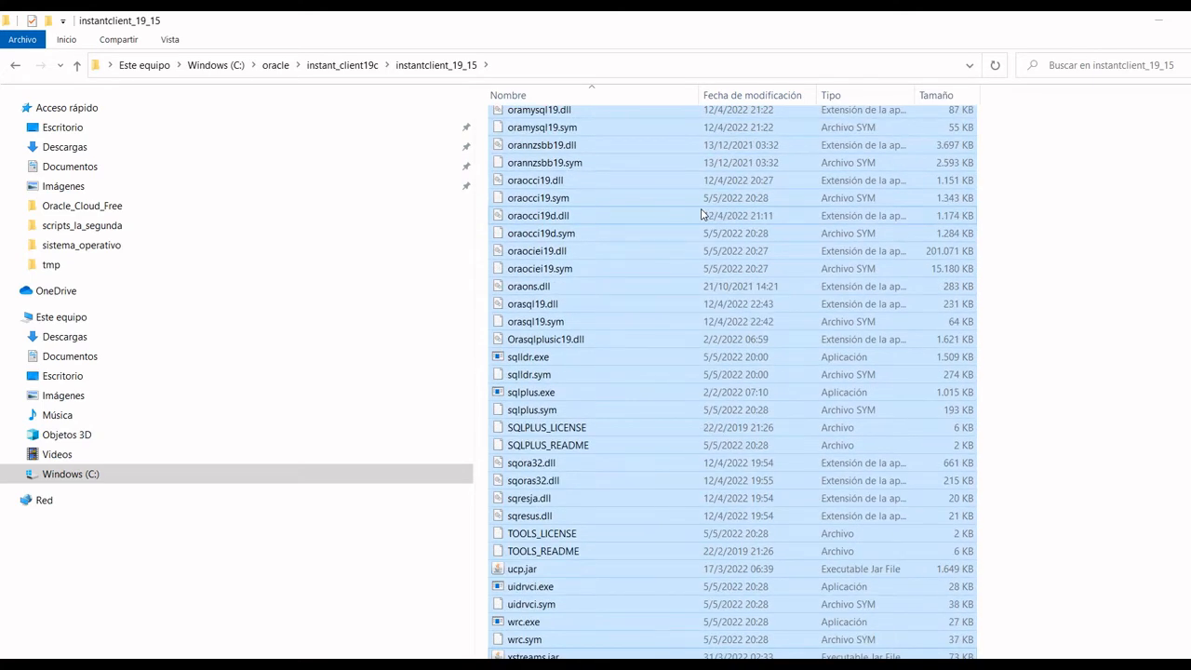
pyautogui.click(342, 65)
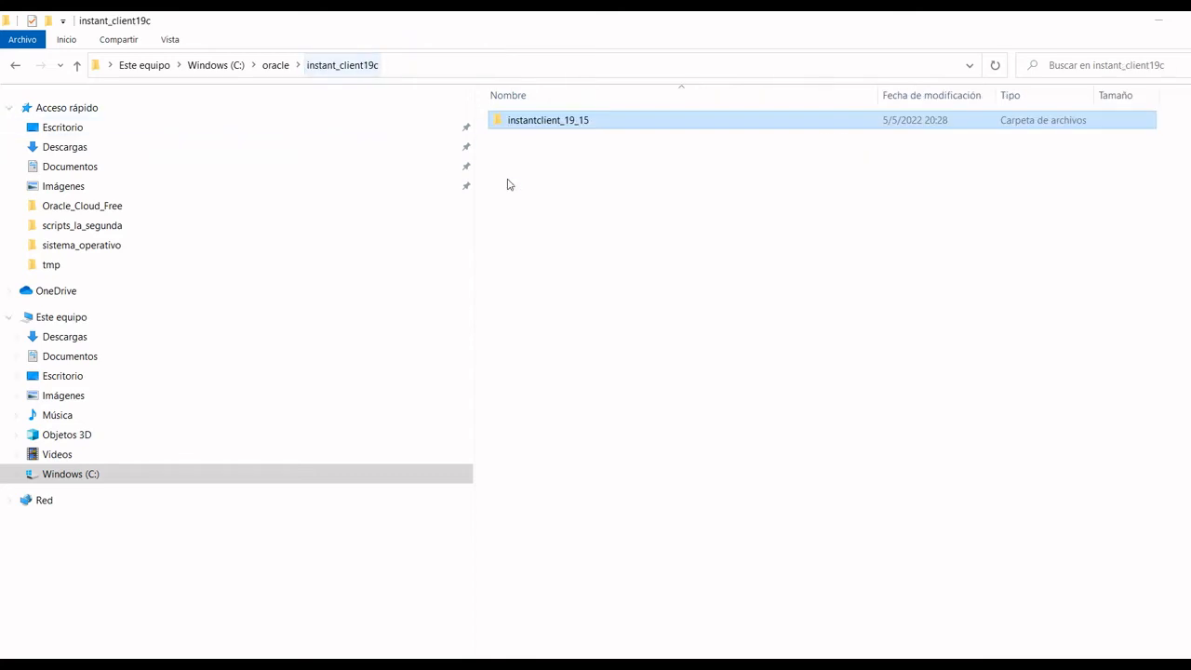
pyautogui.click(614, 266)
pyautogui.hotkey('ctrl', 'v')
pyautogui.scroll(10, 616, 269)
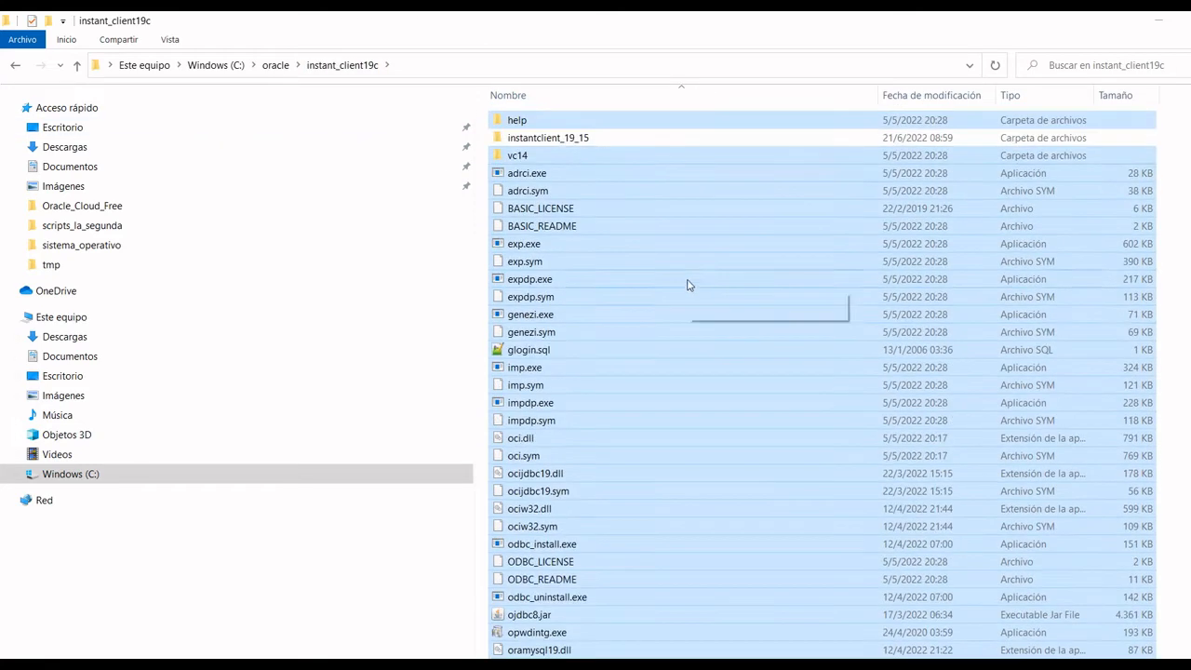
pyautogui.click(589, 137)
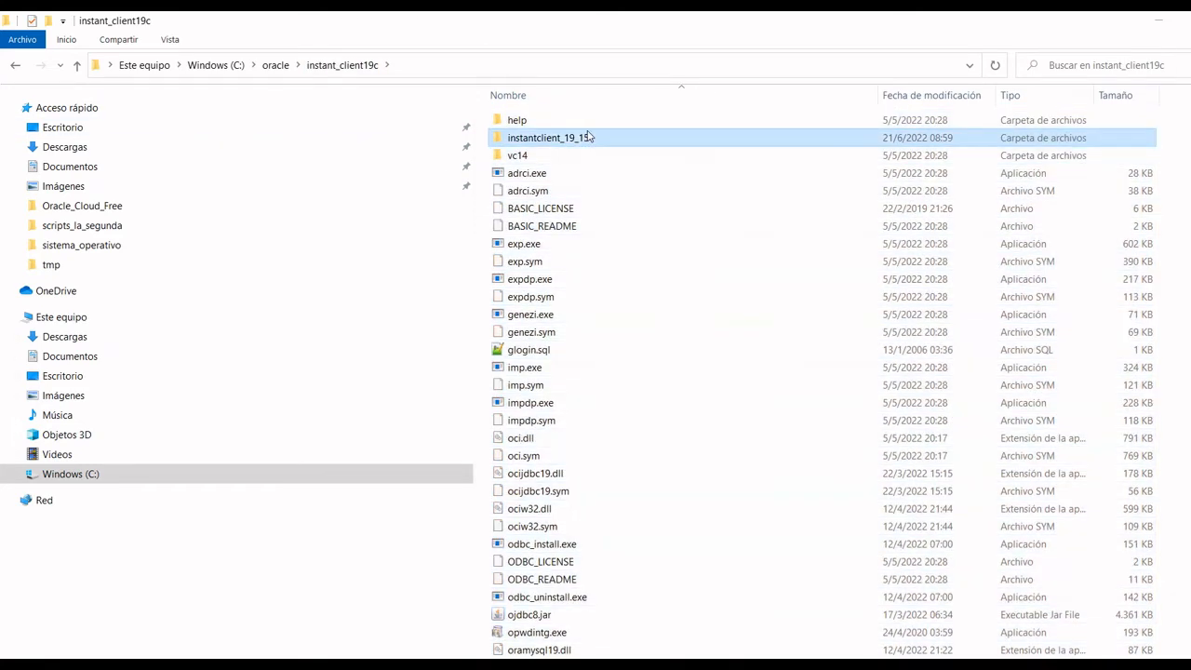
pyautogui.press('Delete')
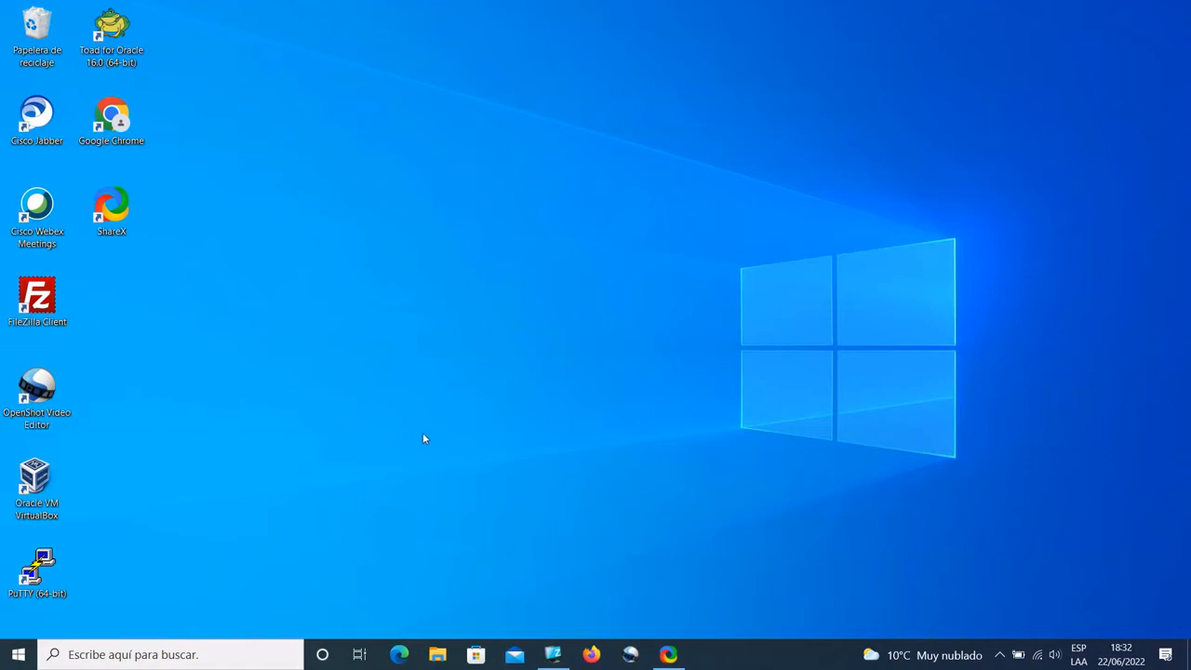
# Search Windows for "variable" and open the environment variables dialog from the advanced system properties
pyautogui.click(149, 651)
pyautogui.write('v')
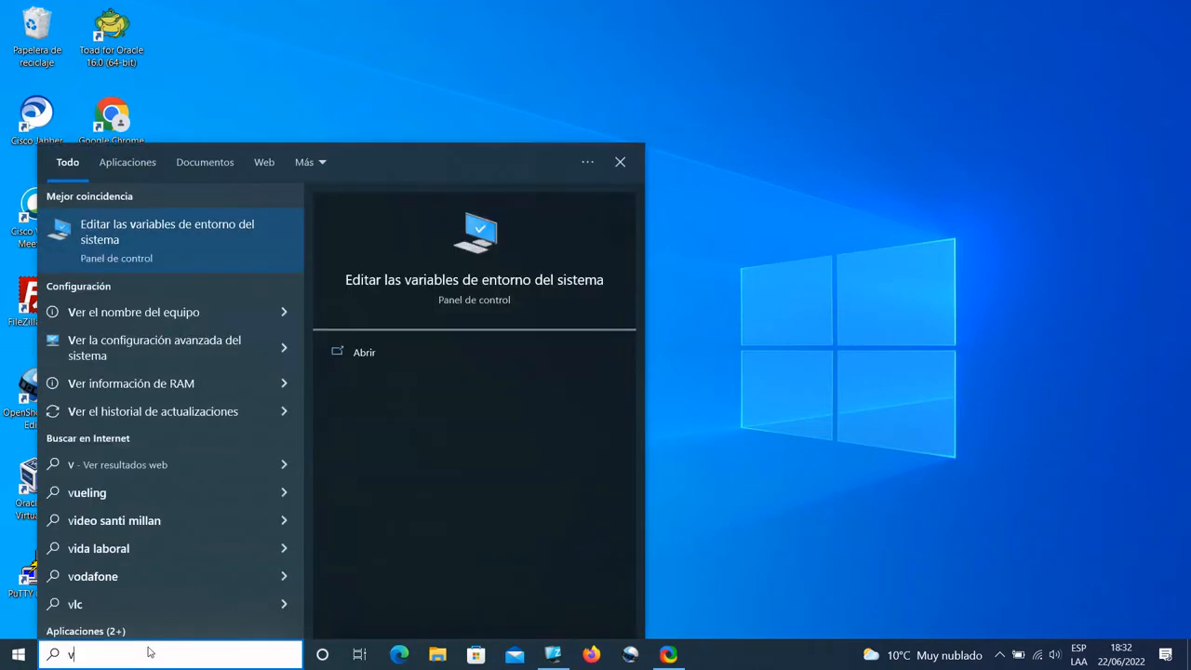
pyautogui.write('ariable')
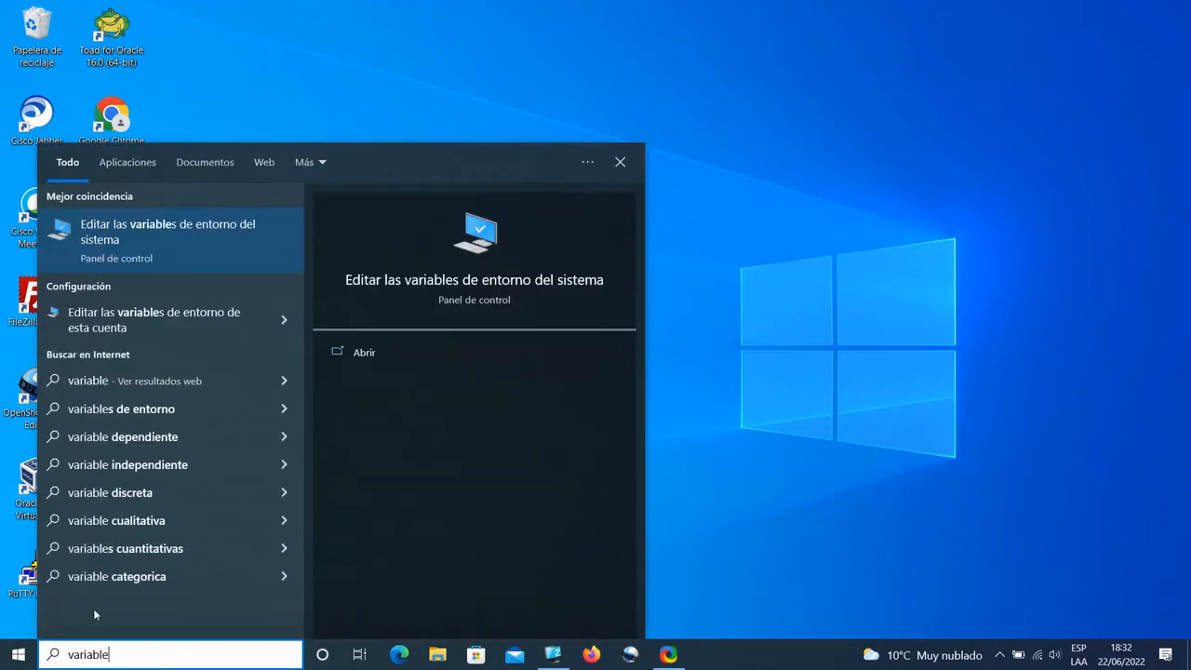
pyautogui.click(187, 242)
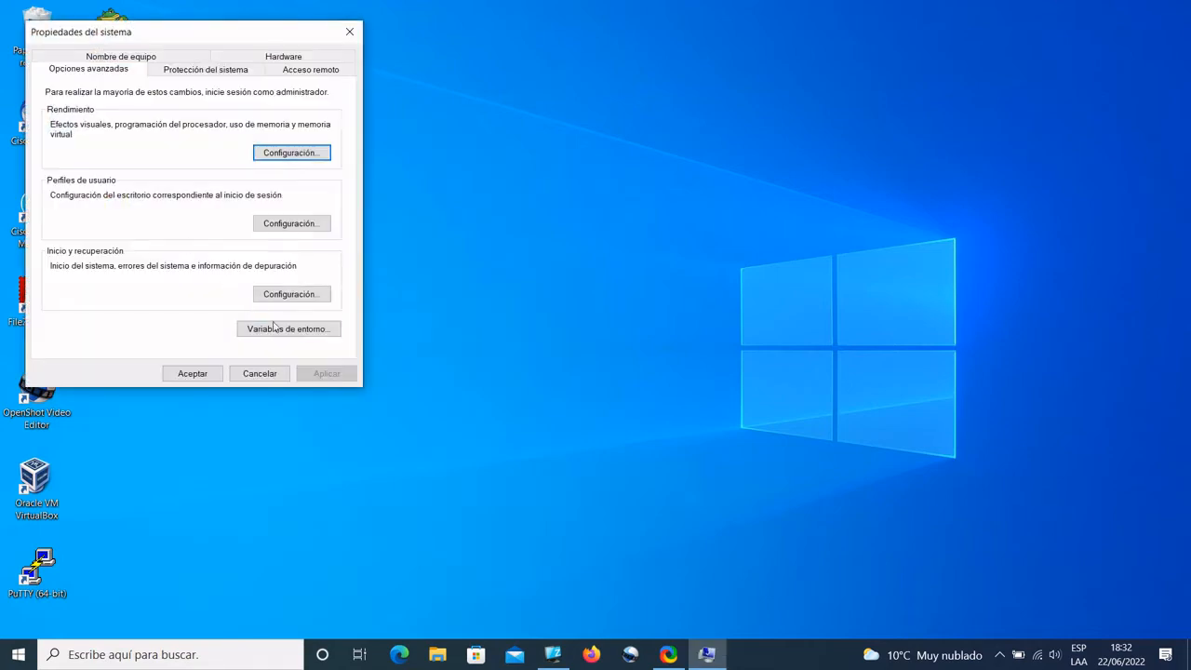
pyautogui.click(287, 331)
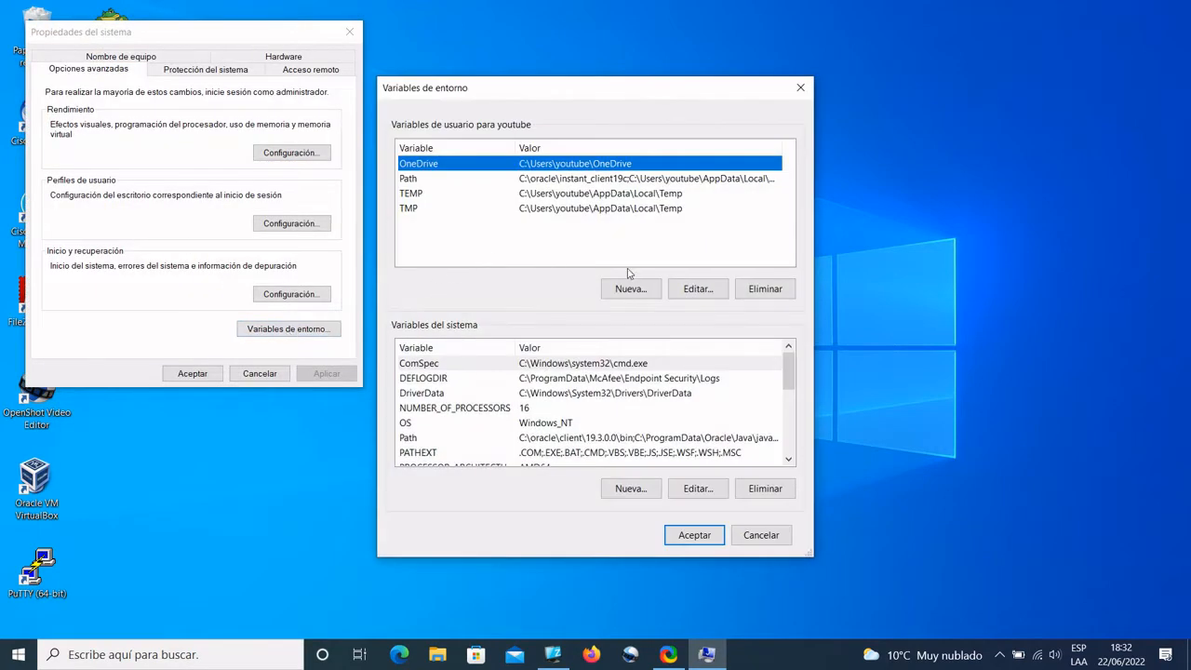
# Start a new user environment variable and name it ORACLE_HOME
pyautogui.click(636, 289)
pyautogui.write('ORA')
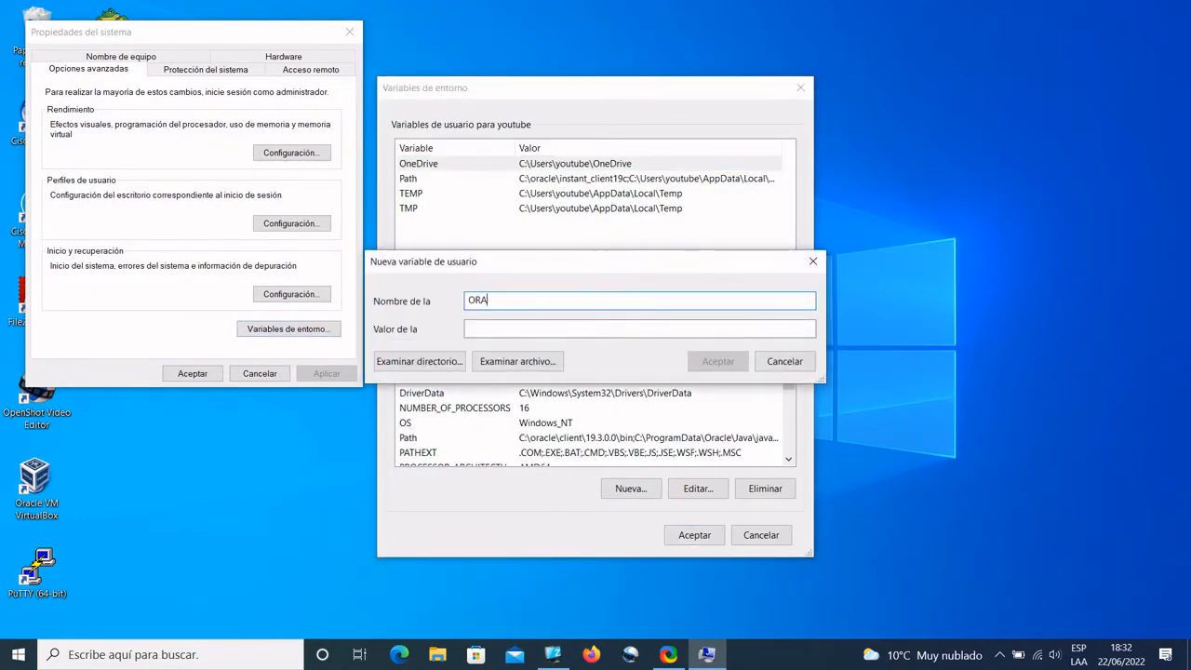
pyautogui.write('CLE_HO')
pyautogui.press('BackSpace')
pyautogui.write('HOME')
# Copy the folder path C:\oracle\instant_client19c from the file browser and save it as the ORACLE_HOME value
pyautogui.click(550, 360)
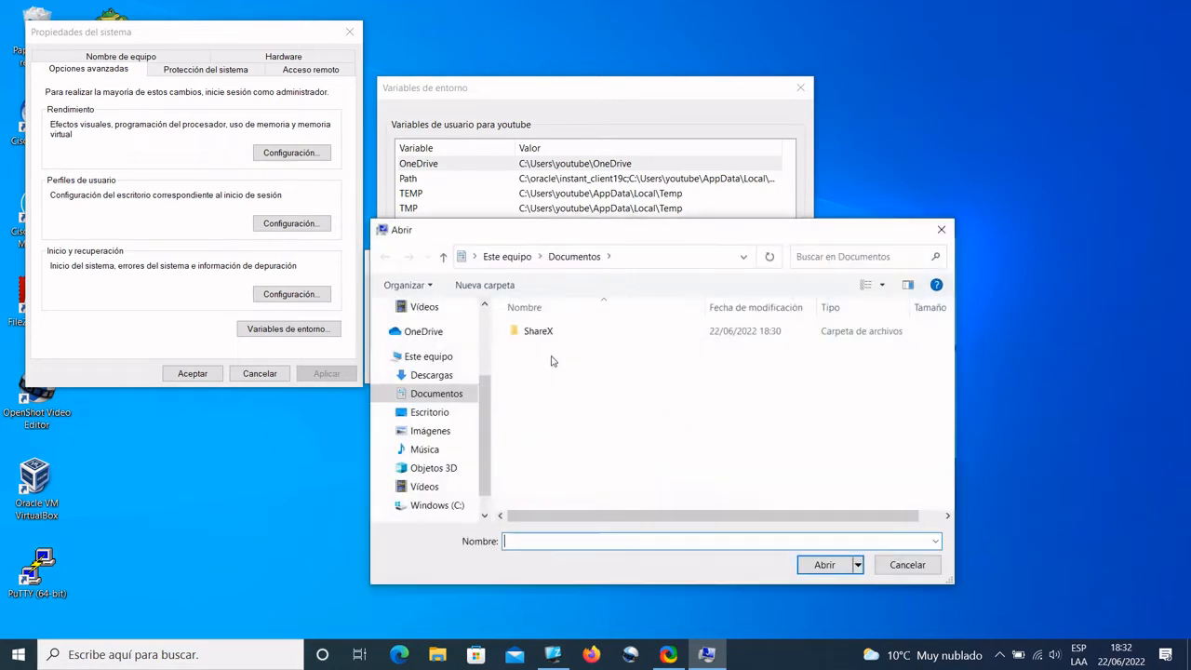
pyautogui.click(436, 505)
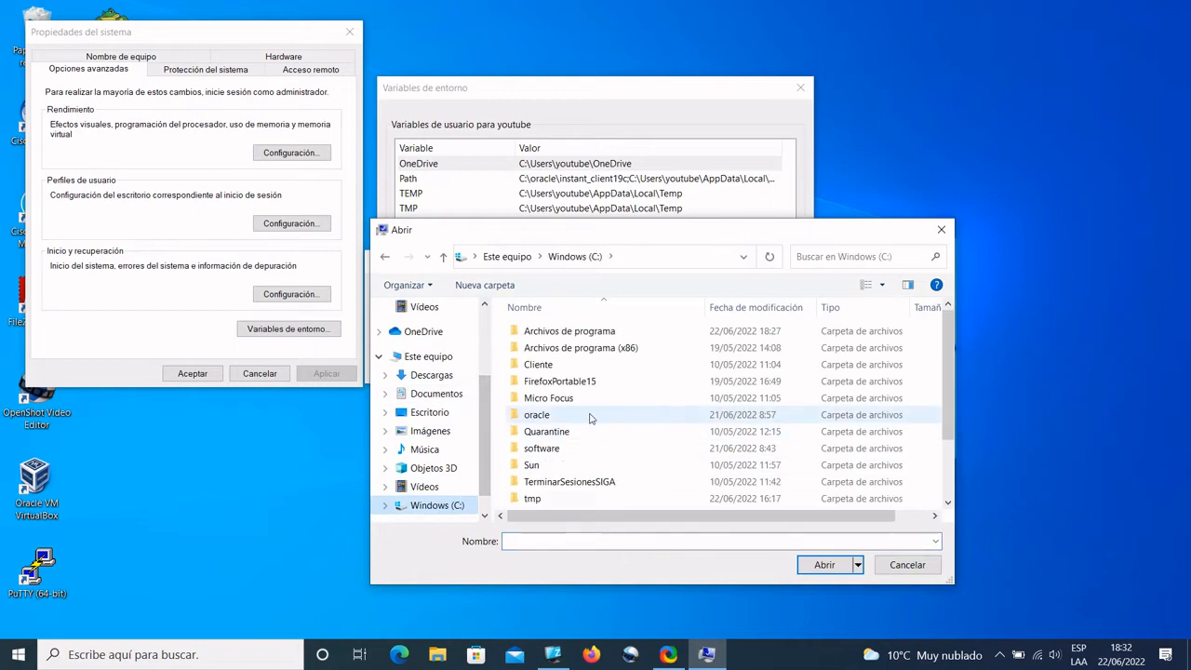
pyautogui.scroll(-2, 589, 414)
pyautogui.doubleClick(544, 333)
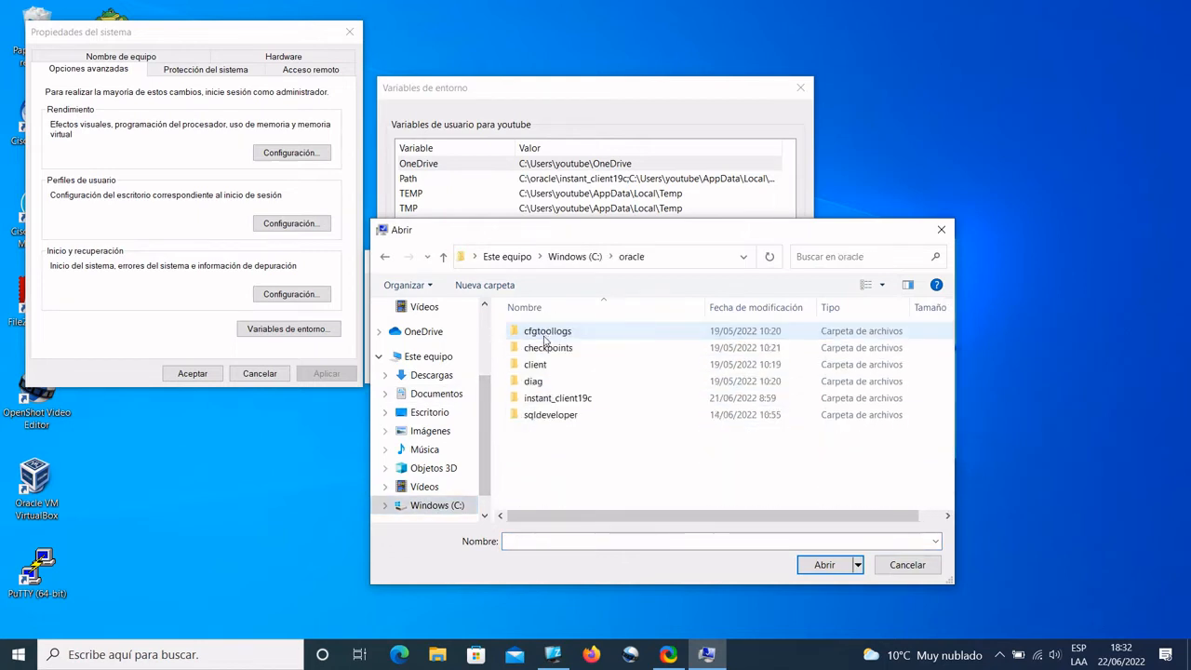
pyautogui.doubleClick(583, 398)
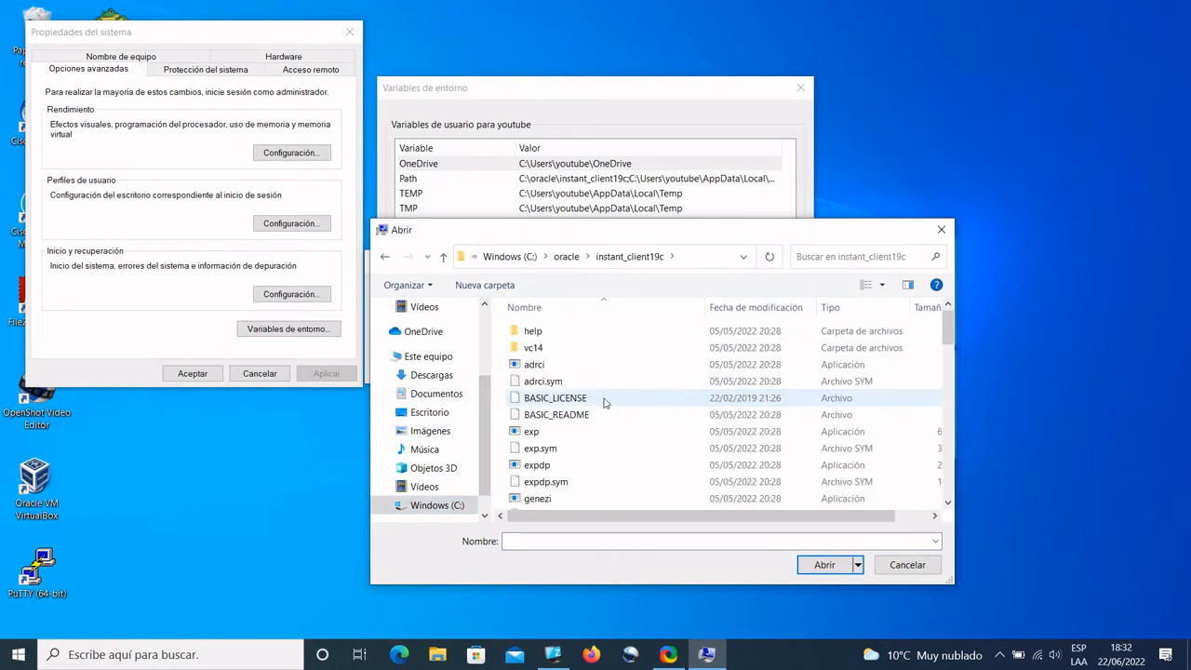
pyautogui.click(699, 258)
pyautogui.hotkey('ctrl', 'c')
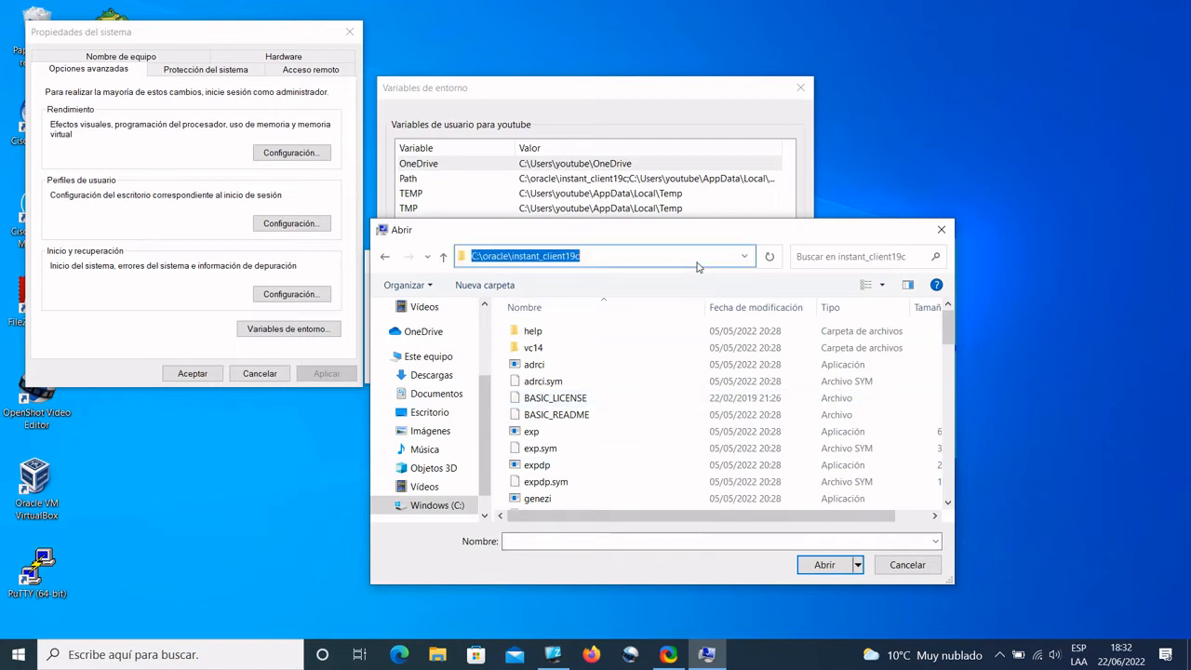
pyautogui.click(897, 565)
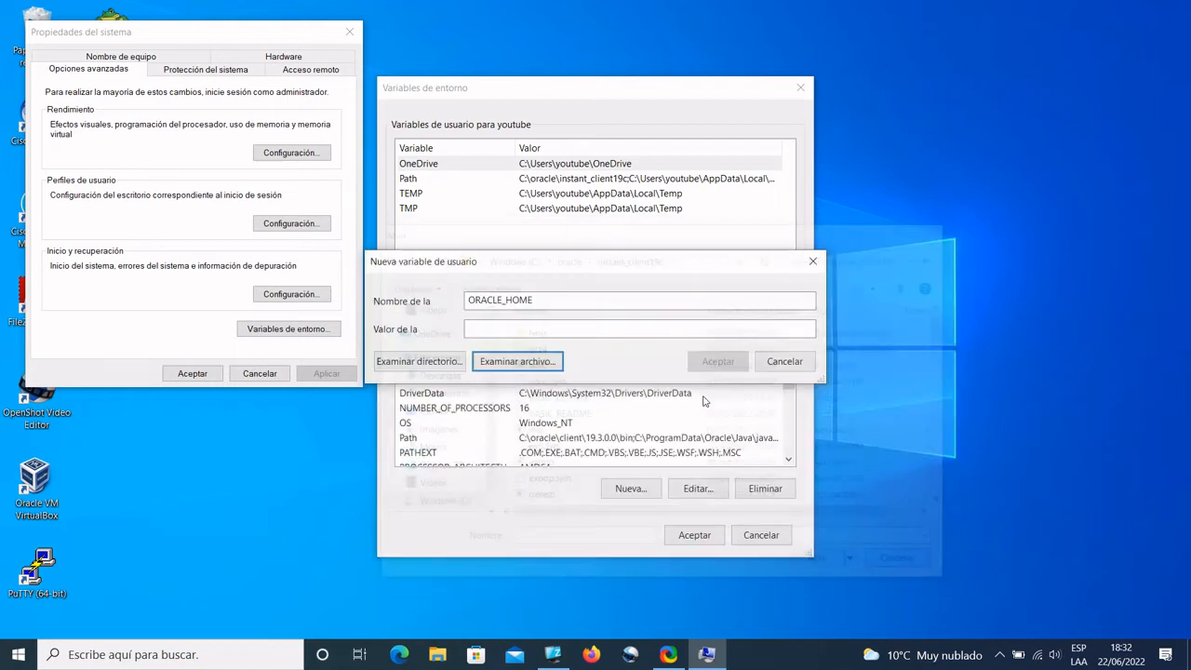
pyautogui.click(522, 327)
pyautogui.hotkey('ctrl', 'v')
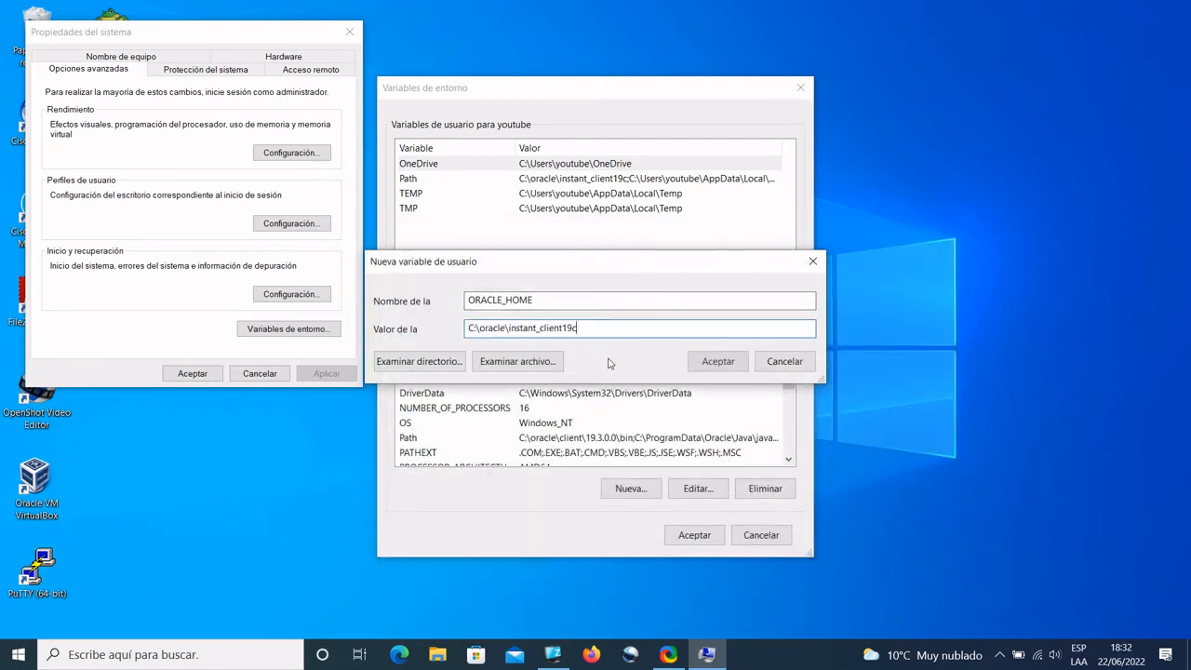
pyautogui.click(712, 362)
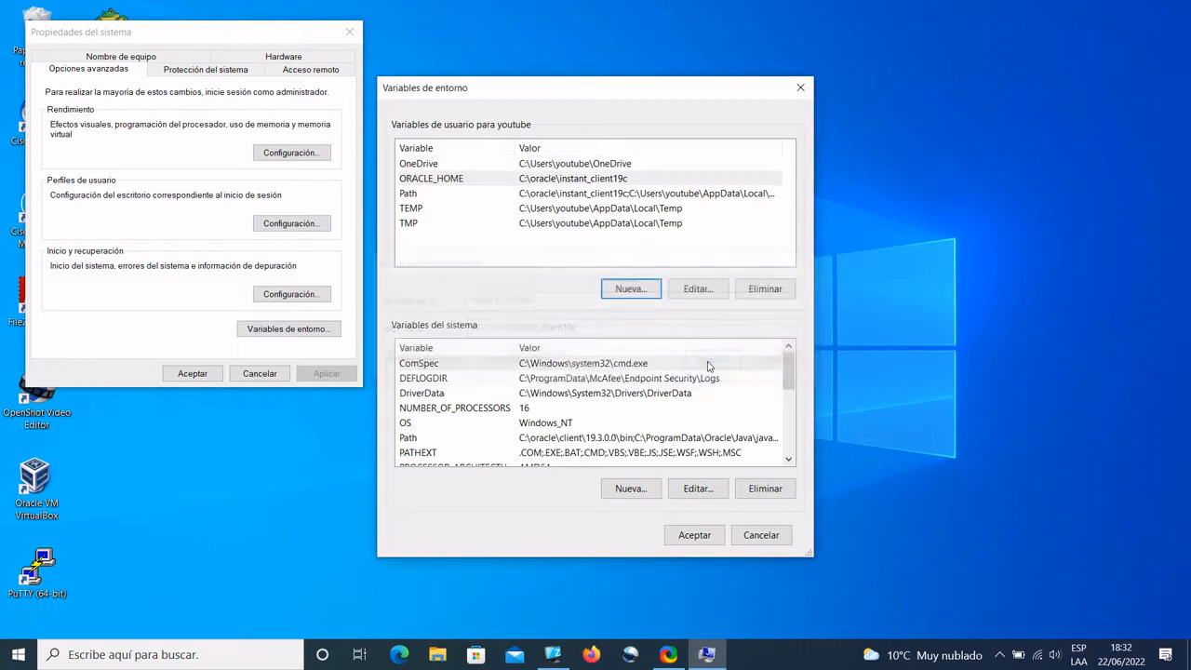
# Create a user environment variable TNS_ADMIN with the value C:\oracle\instant_client19c
pyautogui.click(646, 290)
pyautogui.write('TNS_A')
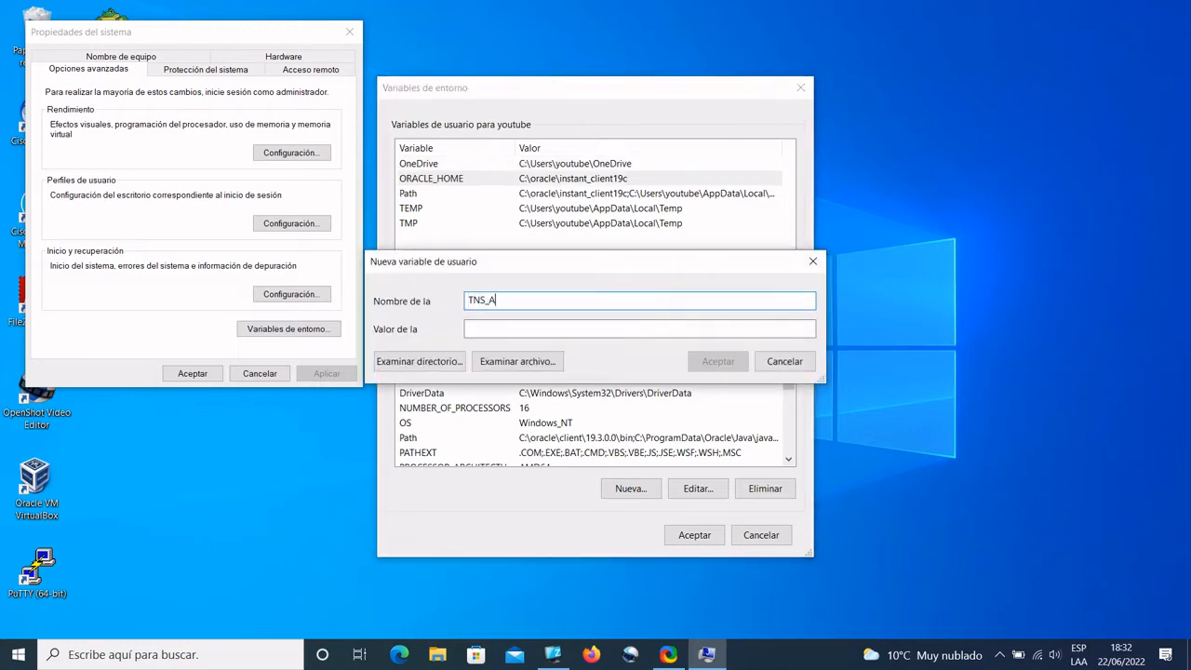
pyautogui.write('DMIN')
pyautogui.press('Tab')
pyautogui.hotkey('ctrl', 'v')
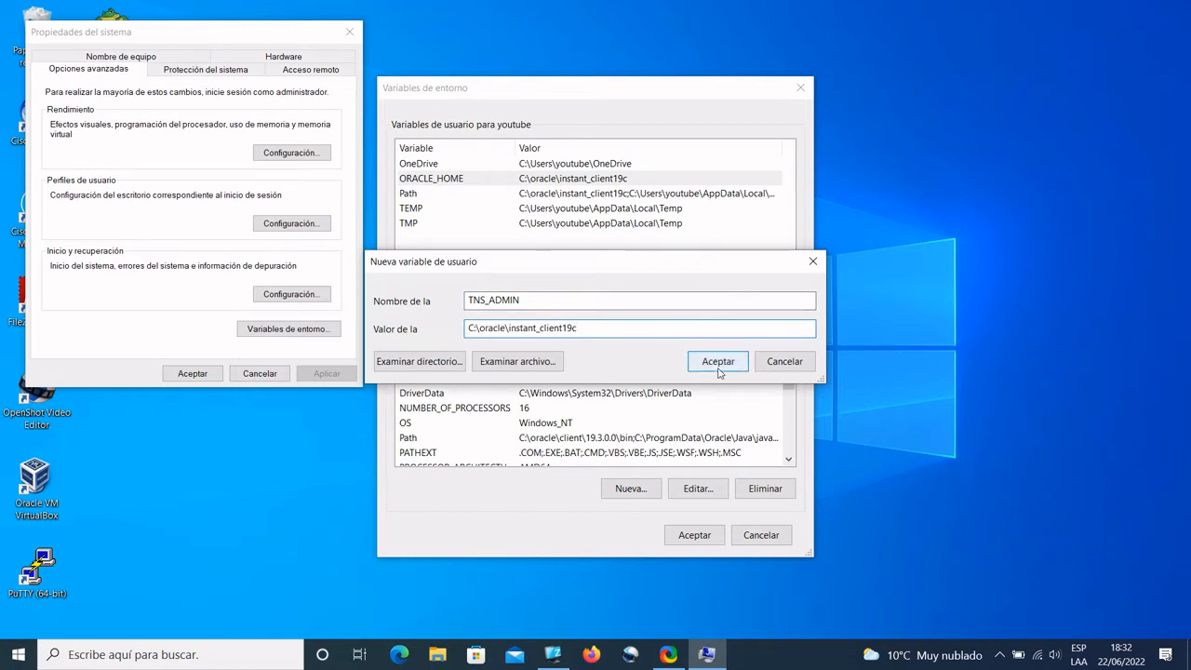
pyautogui.click(718, 362)
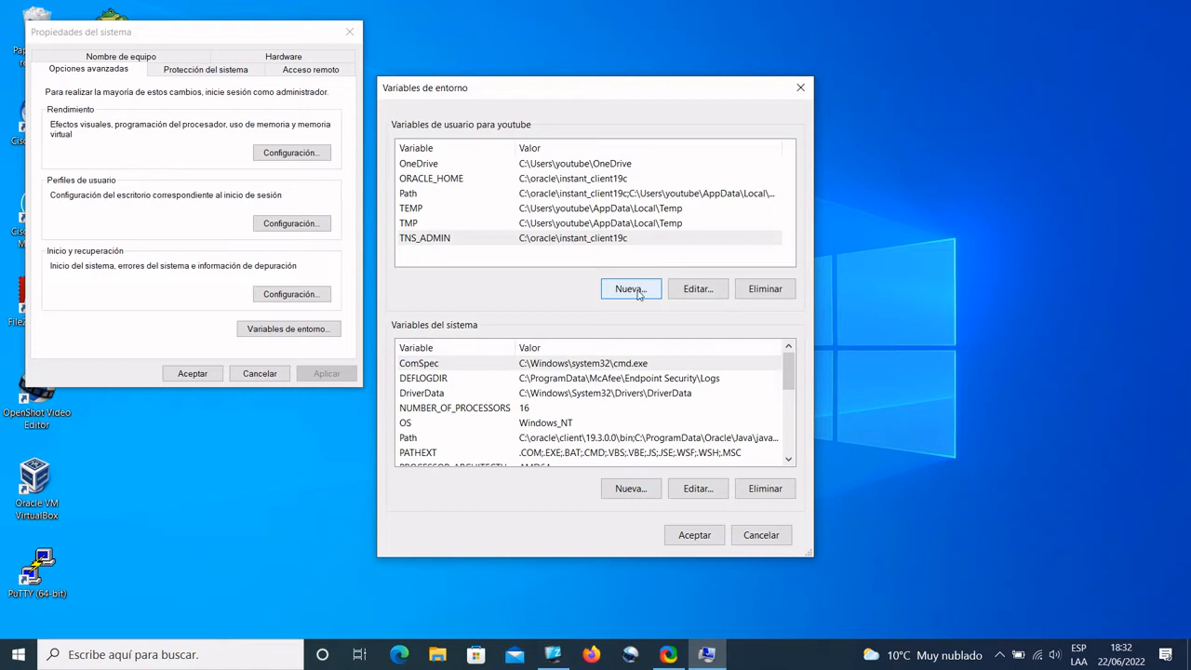
# Check the user Path entries for the instant client folder and accept the environment variable and system properties dialogs
pyautogui.click(517, 193)
pyautogui.click(696, 288)
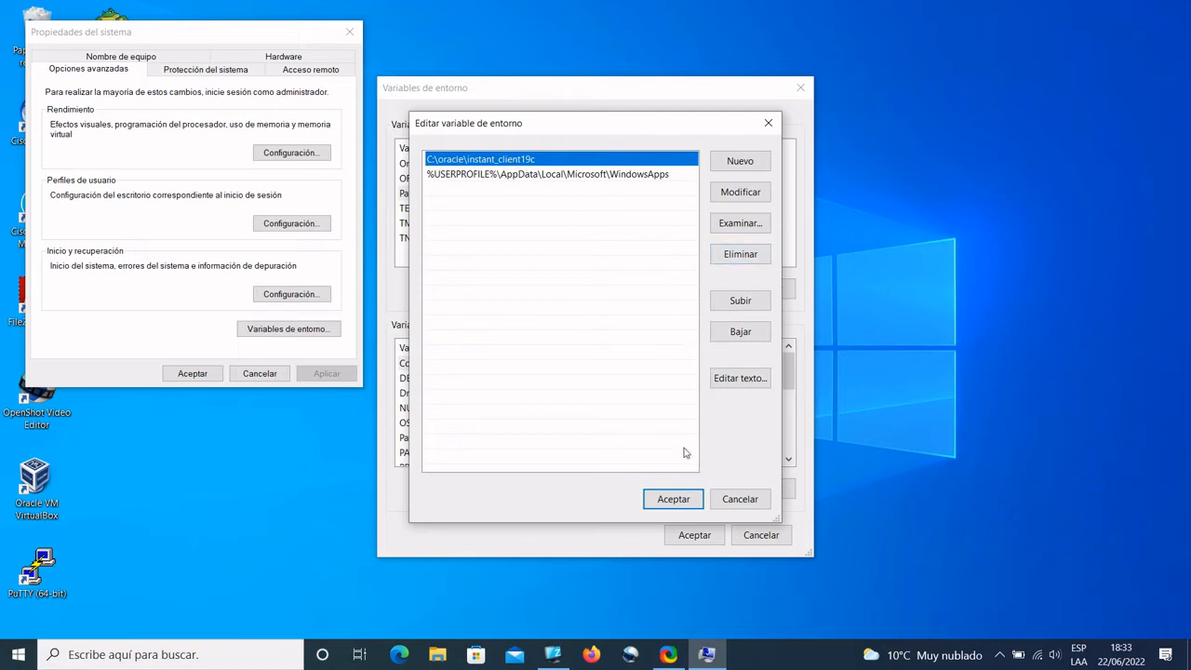
pyautogui.click(672, 500)
pyautogui.click(691, 537)
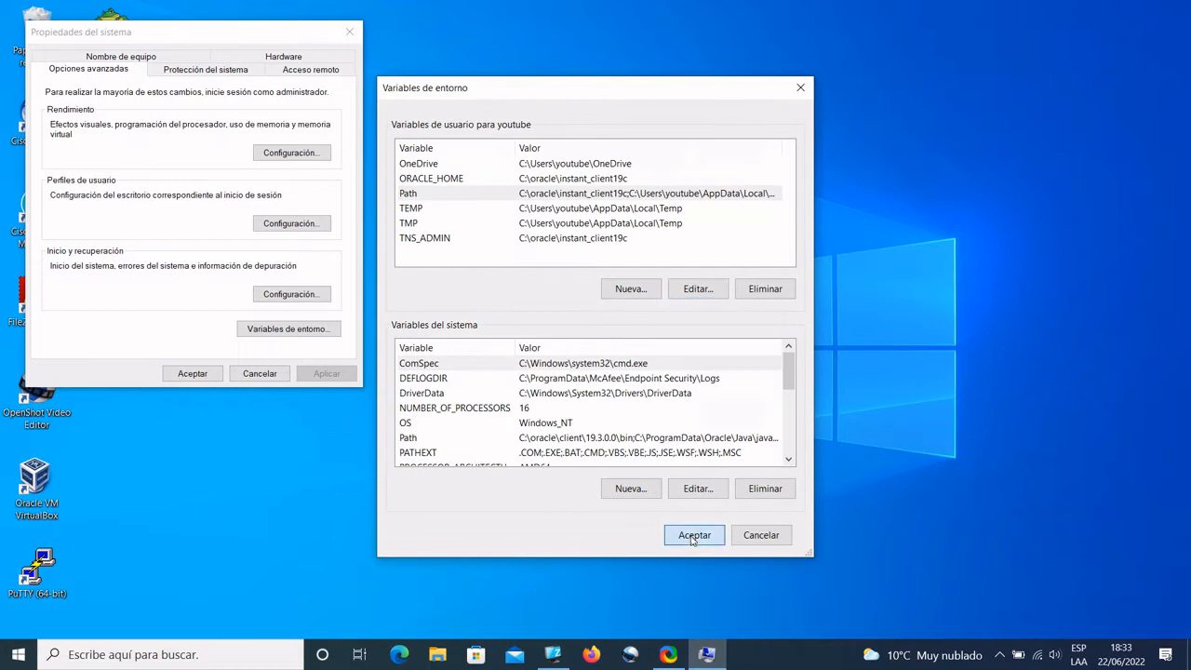
pyautogui.click(192, 374)
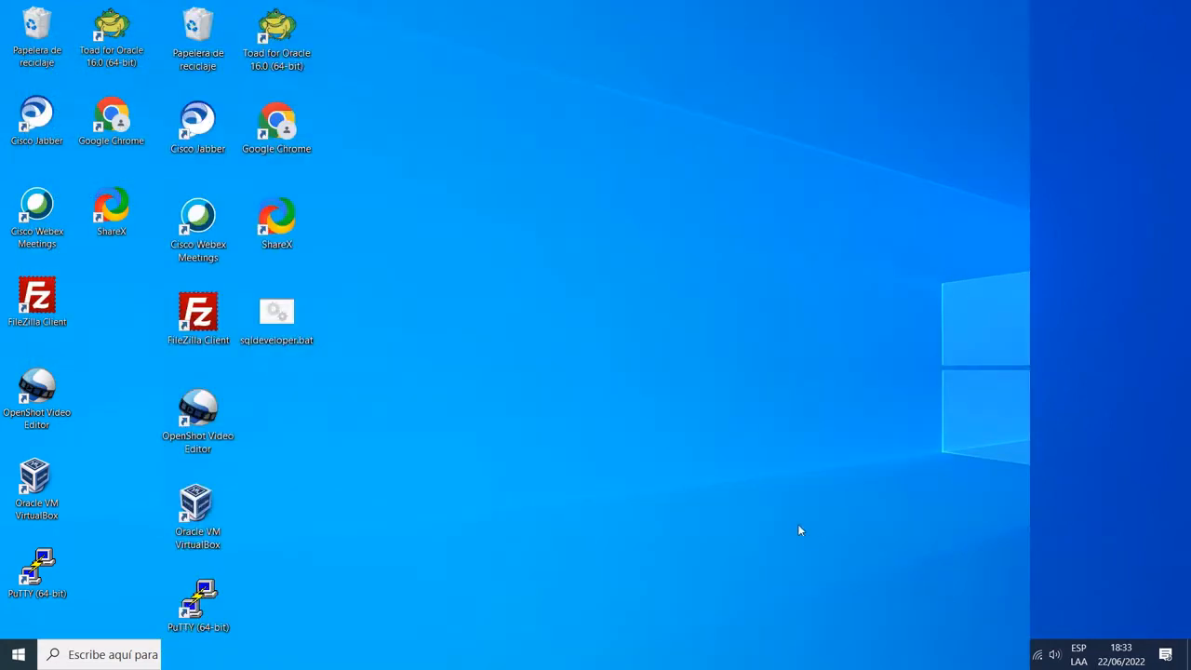
# Open sqldeveloper.bat from the desktop for editing and examine its ORACLE_HOME, TNS_ADMIN, PATH and call lines
pyautogui.rightClick(283, 319)
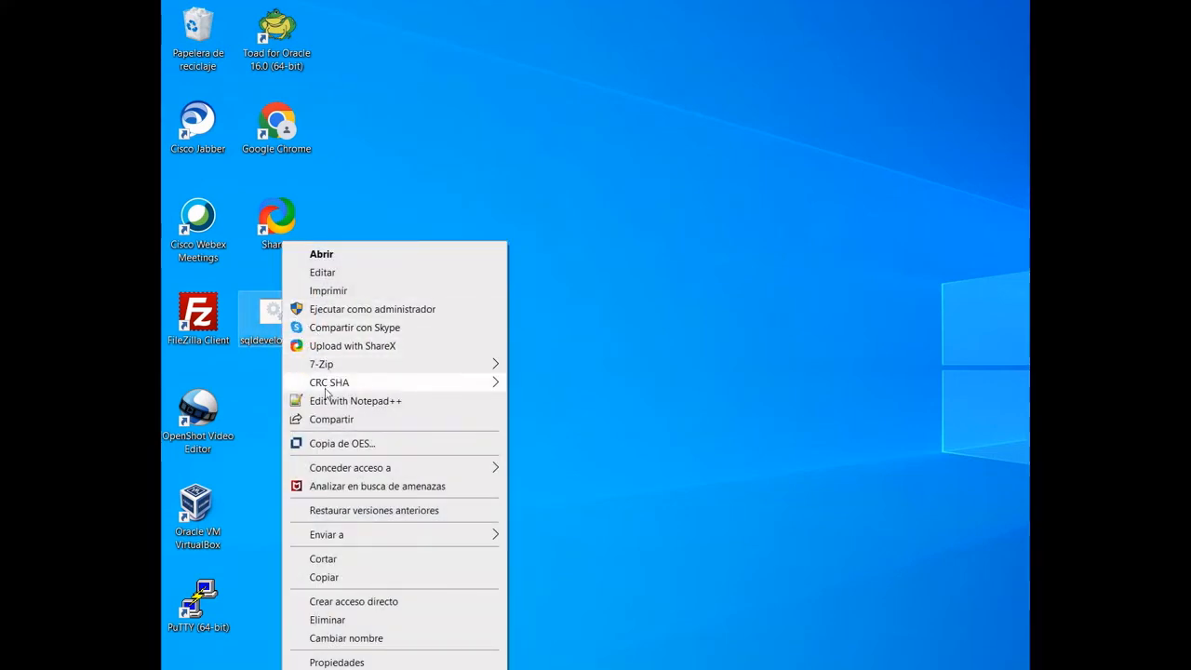
pyautogui.click(332, 274)
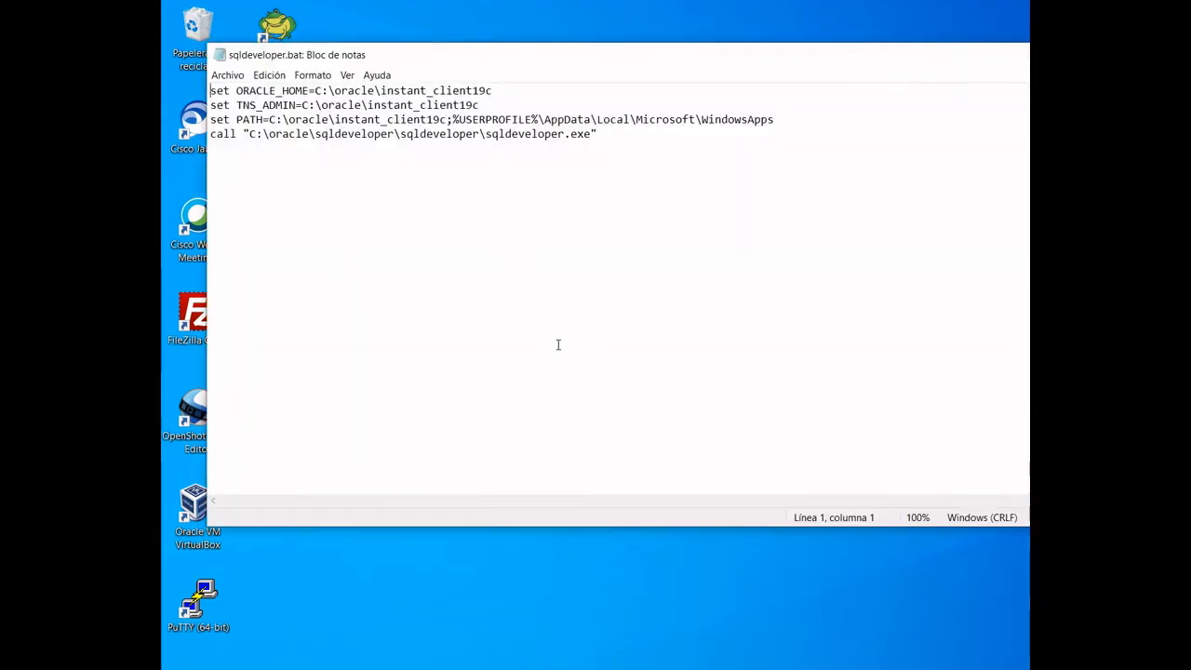
pyautogui.moveTo(640, 63); pyautogui.dragTo(618, 102)
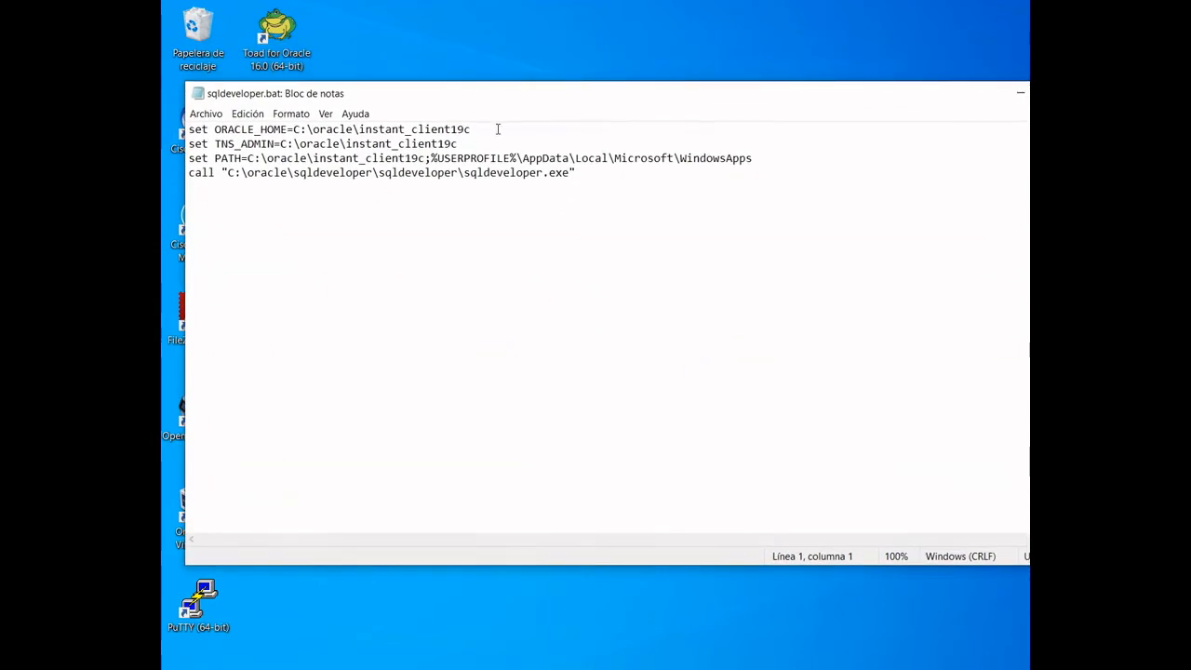
pyautogui.moveTo(471, 129); pyautogui.dragTo(189, 130)
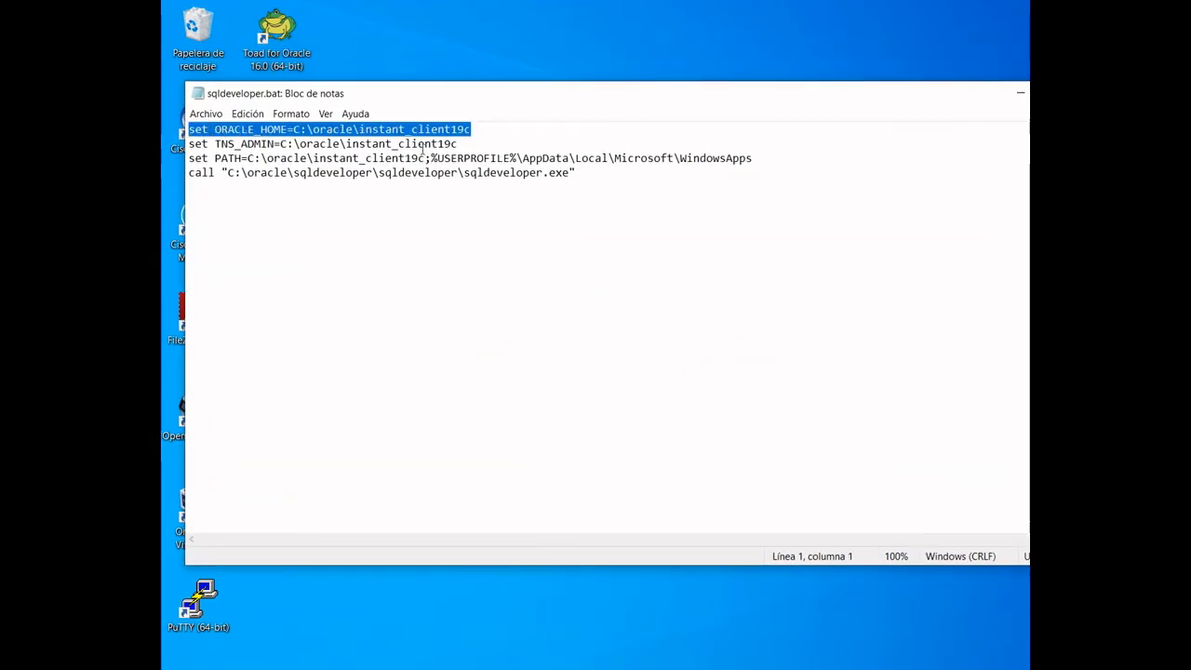
pyautogui.moveTo(462, 144); pyautogui.dragTo(189, 144)
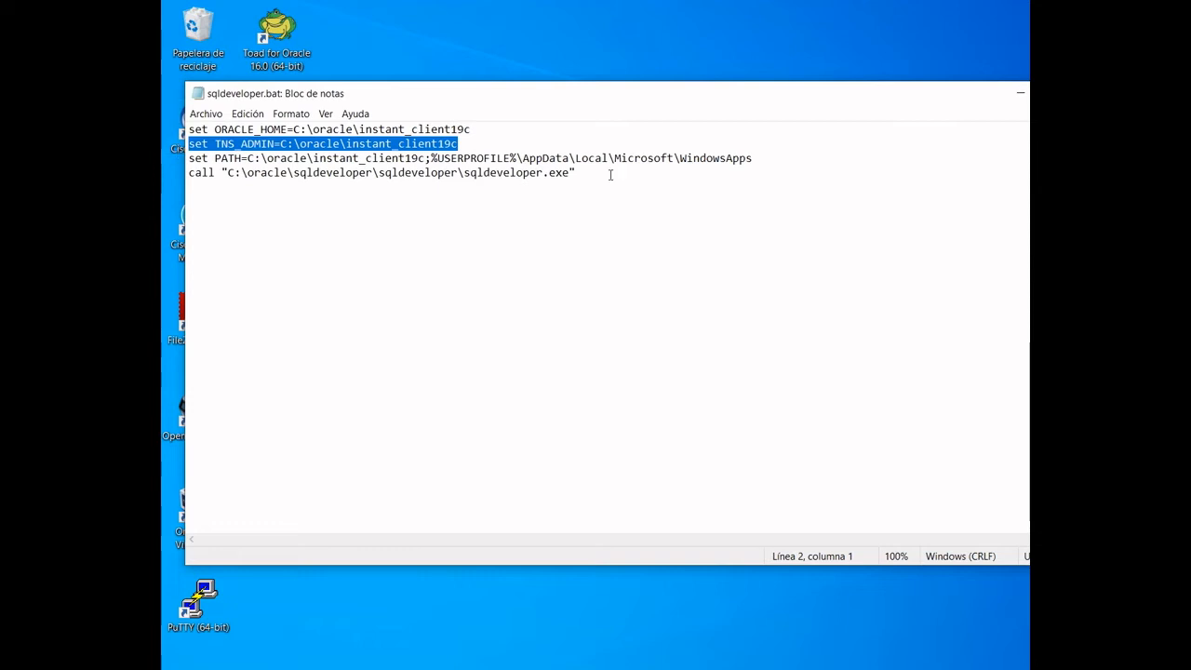
pyautogui.moveTo(752, 158); pyautogui.dragTo(189, 158)
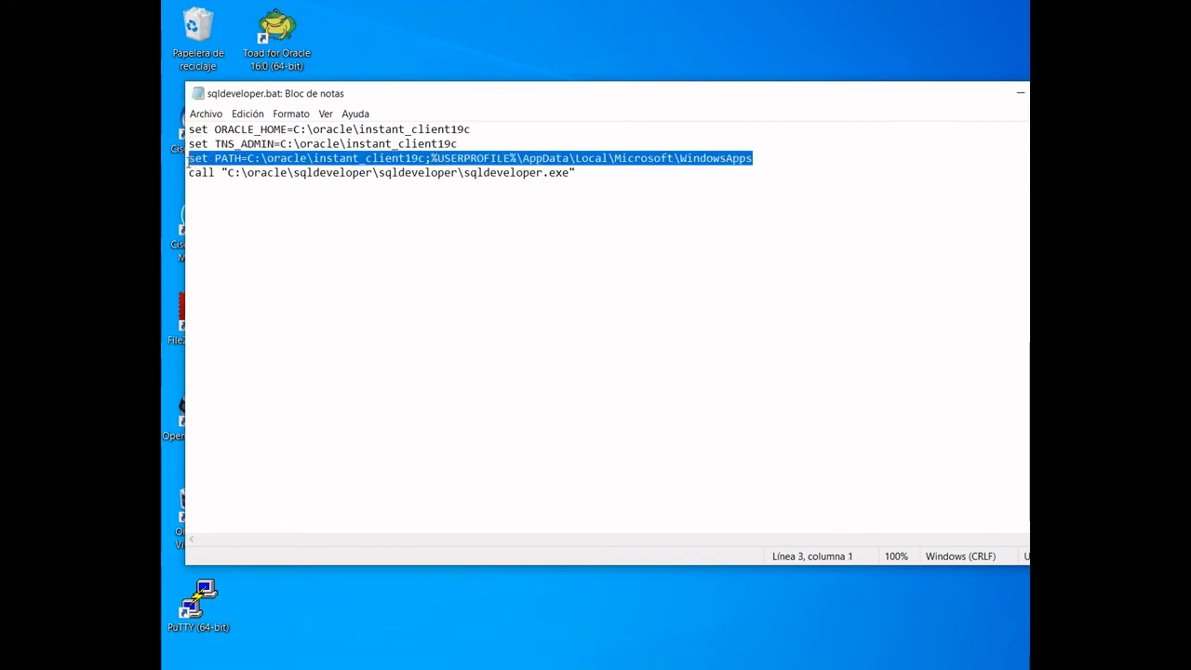
pyautogui.click(358, 192)
pyautogui.moveTo(586, 181); pyautogui.dragTo(189, 173)
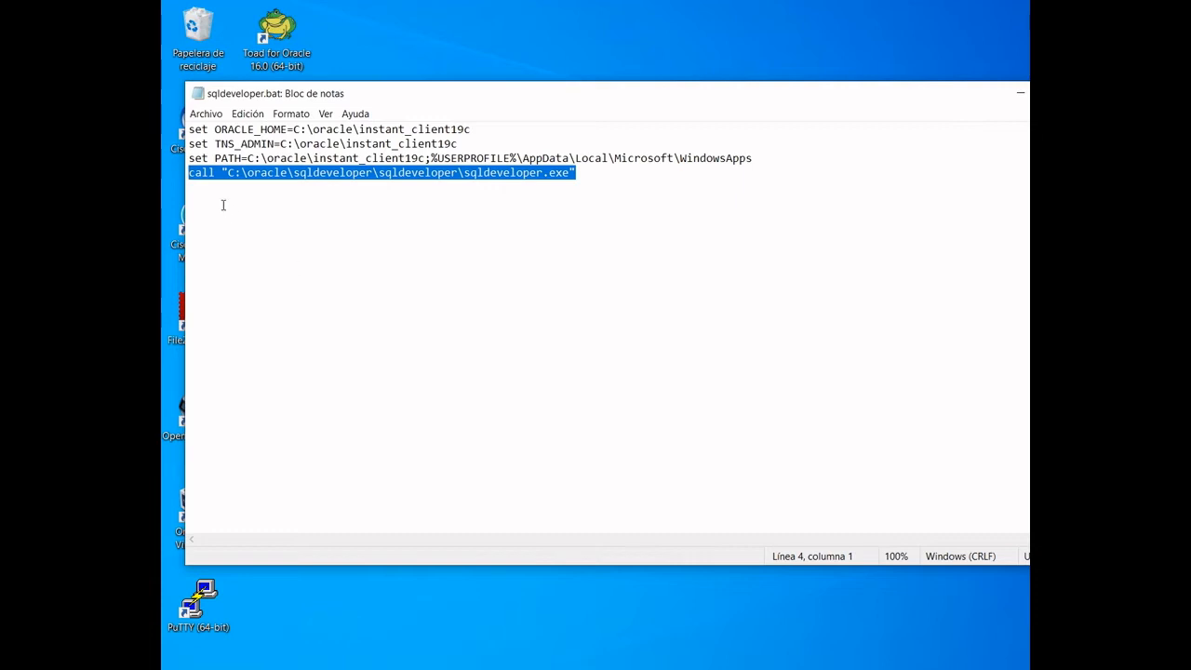
# Prefix the SQL Developer call line with -- and add the line call "c:\toad\toad.exe" below it
pyautogui.click(192, 175)
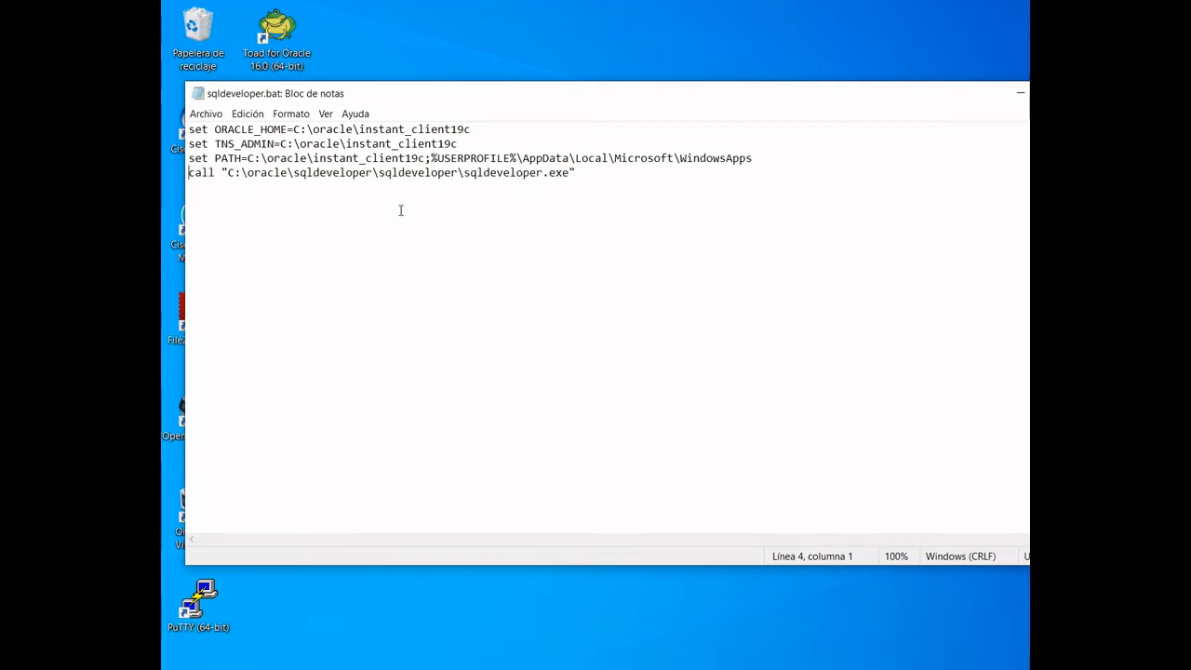
pyautogui.write('--')
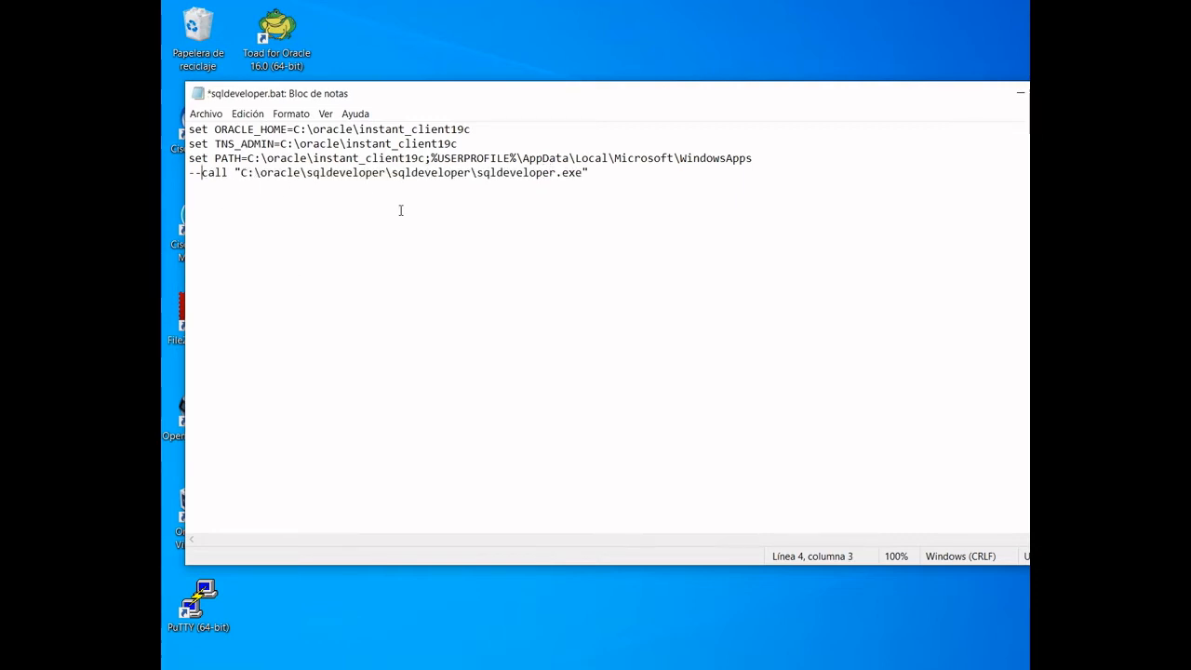
pyautogui.click(587, 174)
pyautogui.press('Return')
pyautogui.write('call "c:\\')
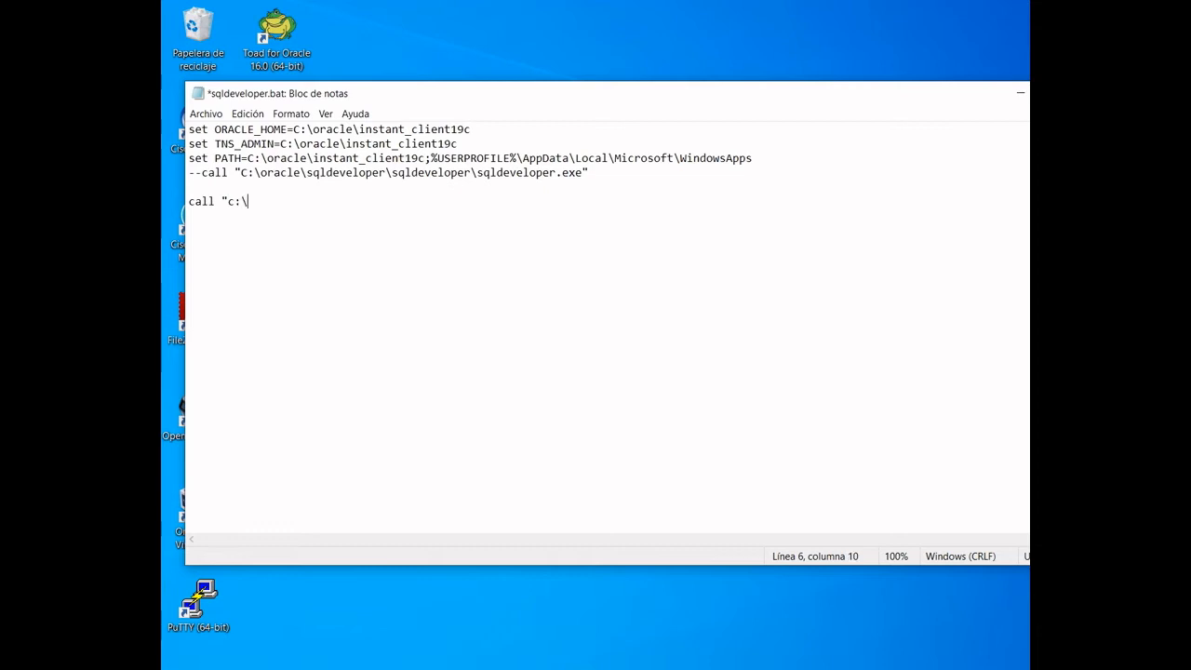
pyautogui.write('toad\\toad.exe"')
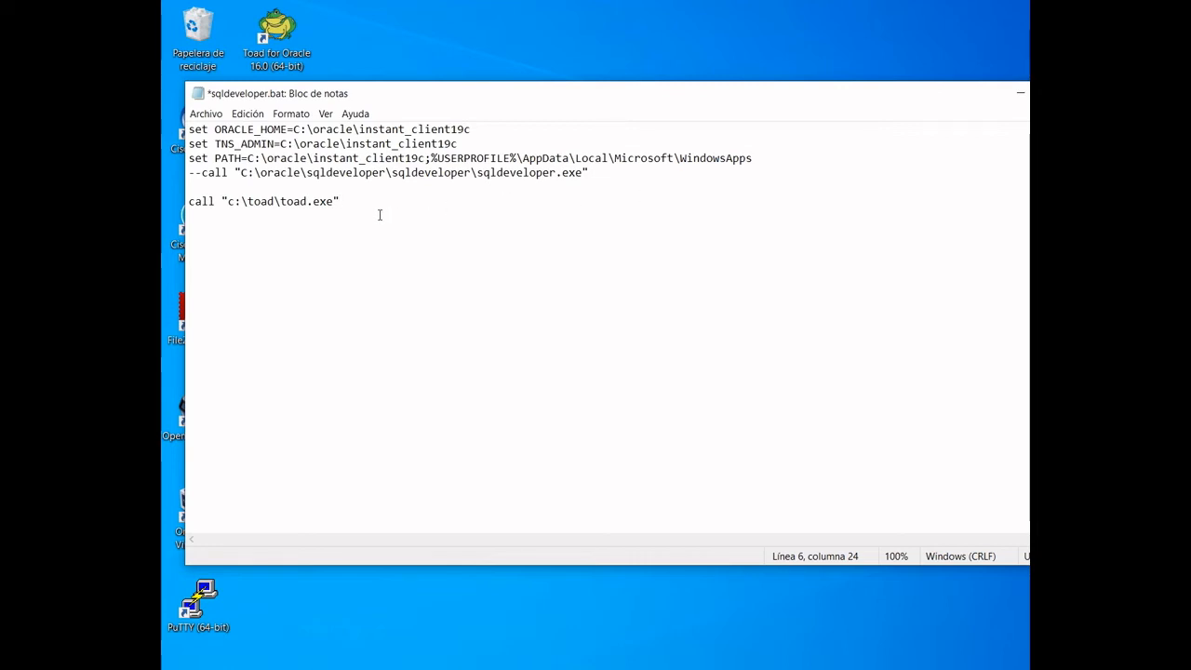
# Delete the toad.exe call line and remove the -- prefix from the SQL Developer call line
pyautogui.moveTo(373, 219); pyautogui.dragTo(189, 187)
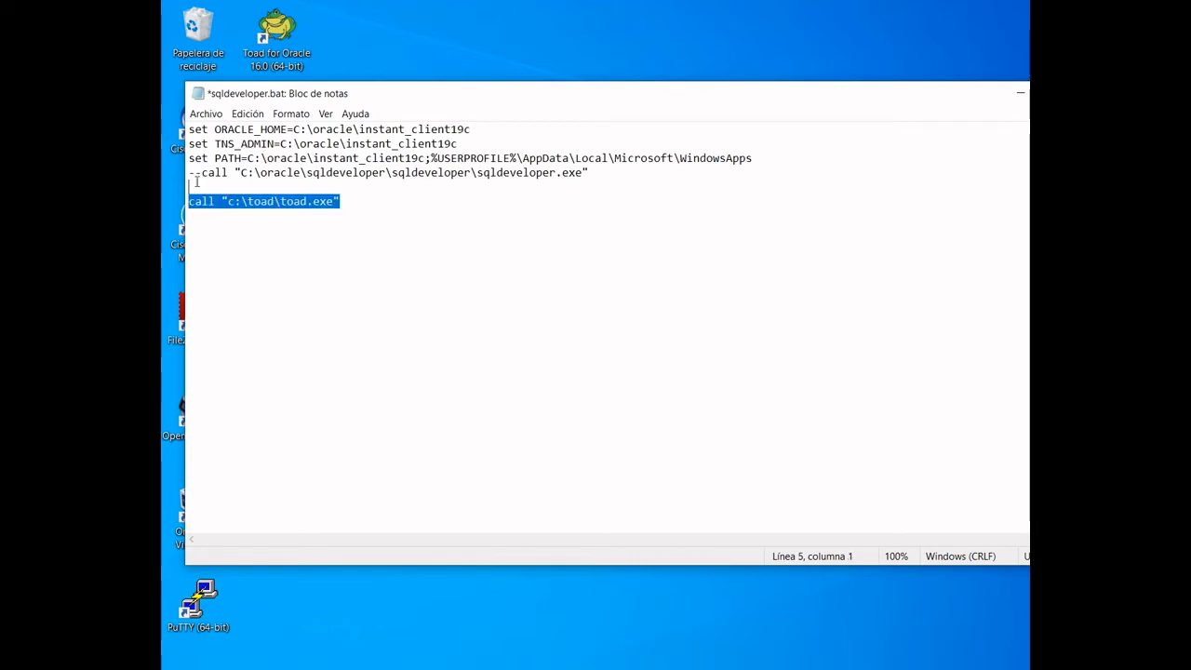
pyautogui.press('Delete')
pyautogui.click(189, 173)
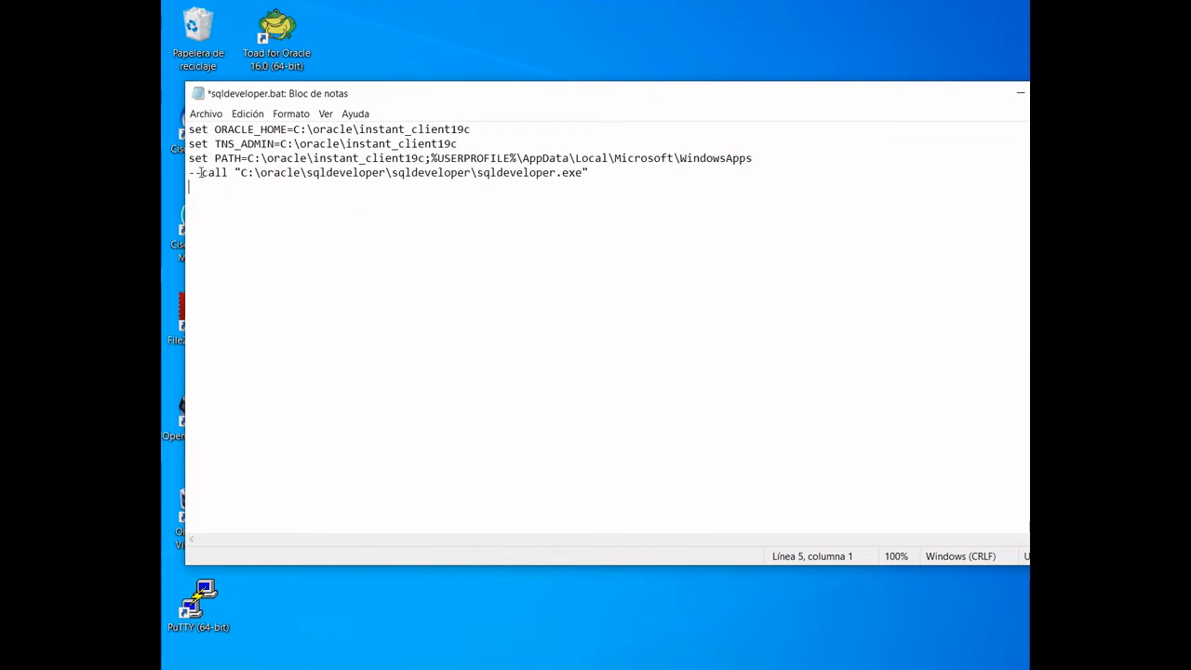
pyautogui.hotkey('shift', 'Right')
pyautogui.hotkey('shift', 'Right')
pyautogui.press('Delete')
# Save and close sqldeveloper.bat, and run it from the desktop to launch SQL Developer
pyautogui.click(205, 113)
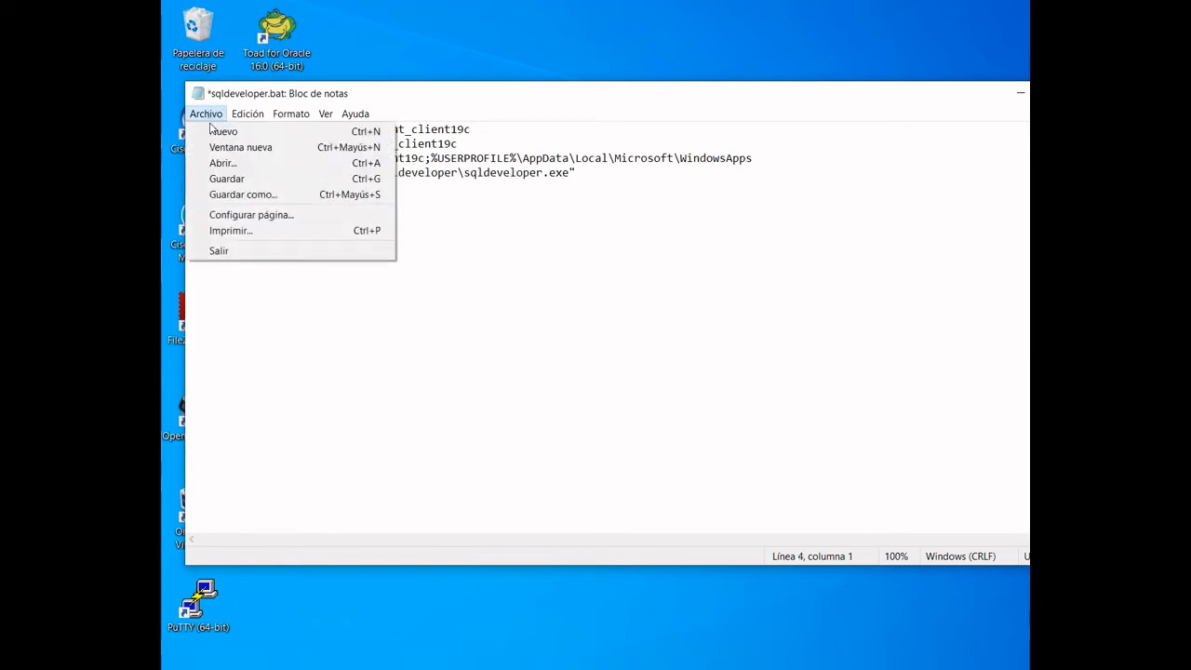
pyautogui.click(212, 178)
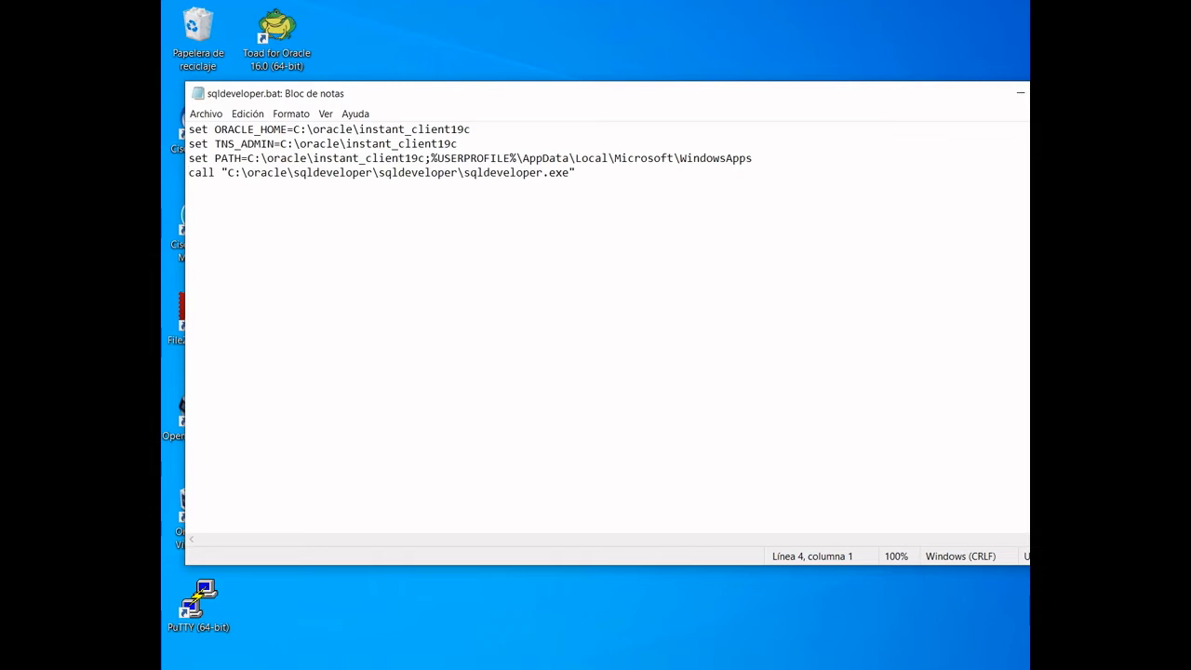
pyautogui.hotkey('alt', 'F4')
pyautogui.doubleClick(284, 323)
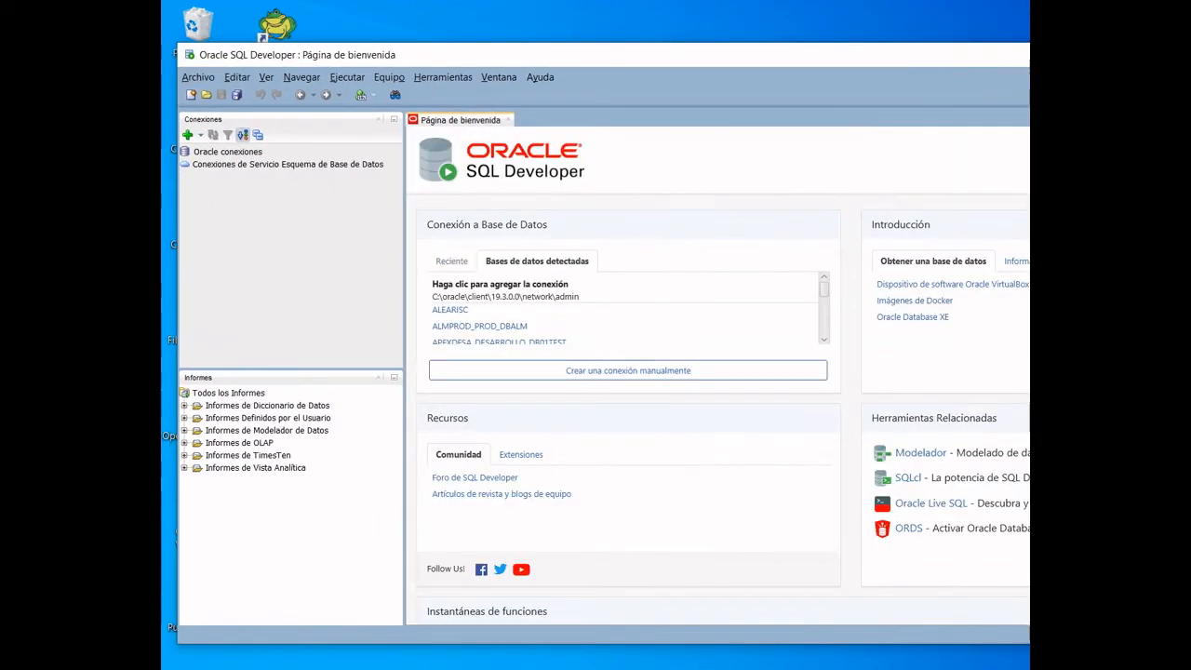
# Shrink the SQL Developer window and start a new database connection with the connection type TNS
pyautogui.moveTo(1029, 642); pyautogui.dragTo(975, 621)
pyautogui.click(187, 135)
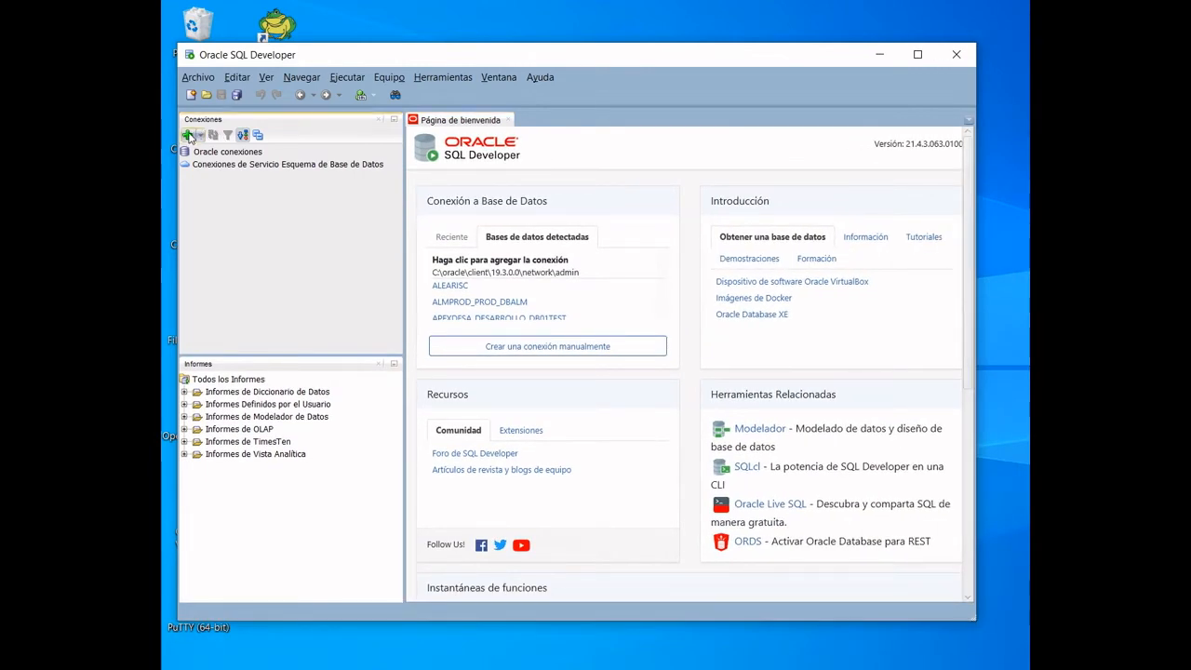
pyautogui.click(647, 350)
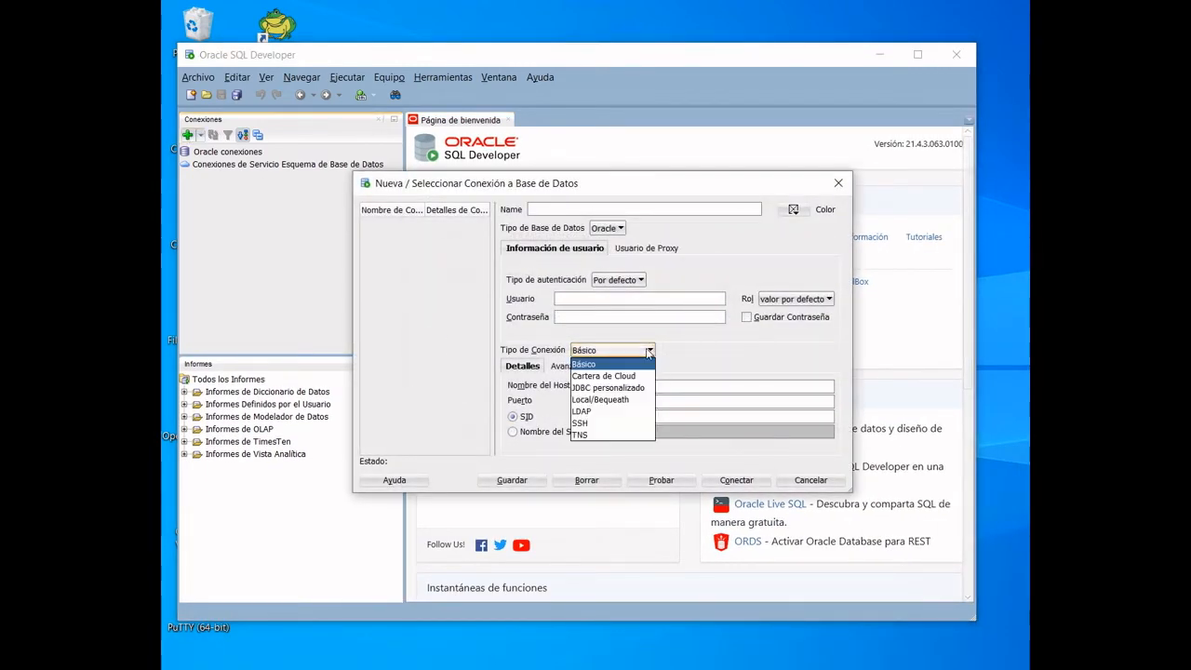
pyautogui.click(624, 436)
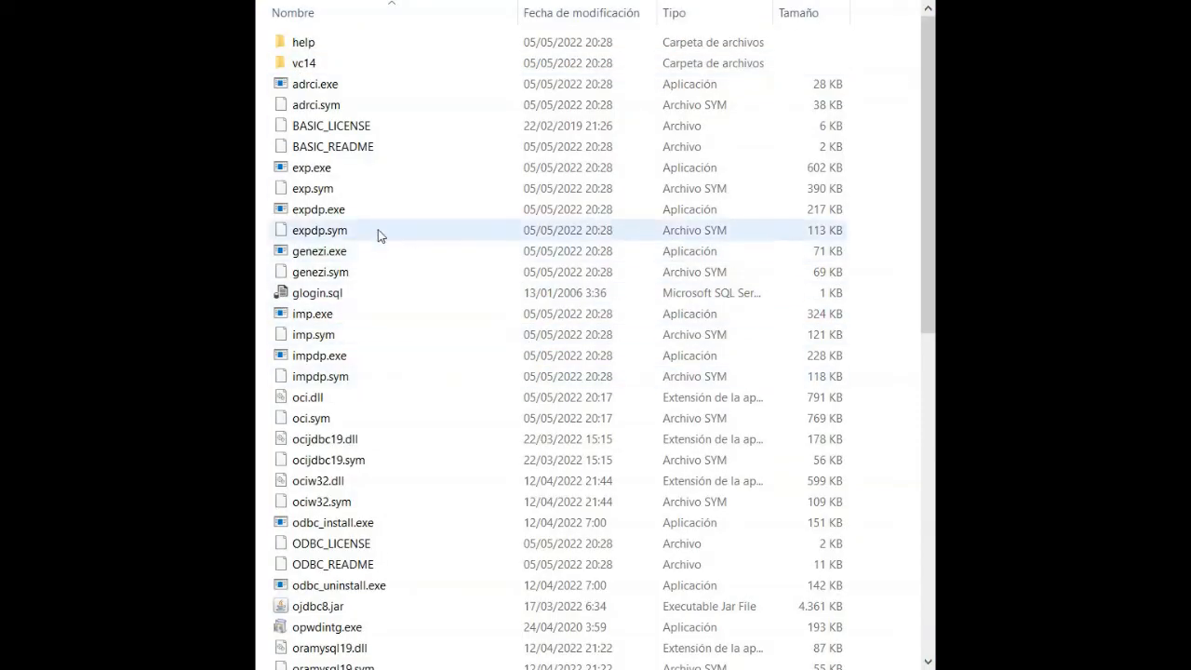
# Locate expdp.exe, exp.exe, imp.exe, impdp.exe, sqlldr.exe, sqlplus.exe and odbc_install.exe in the instant_client19c folder
pyautogui.click(315, 212)
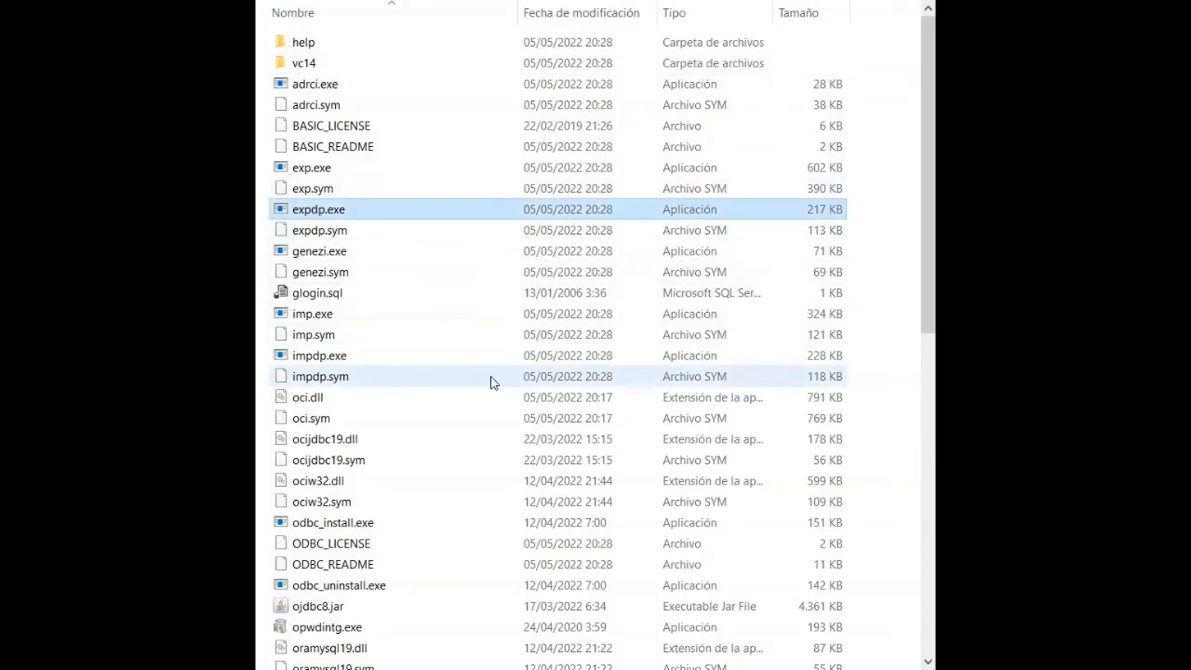
pyautogui.click(334, 170)
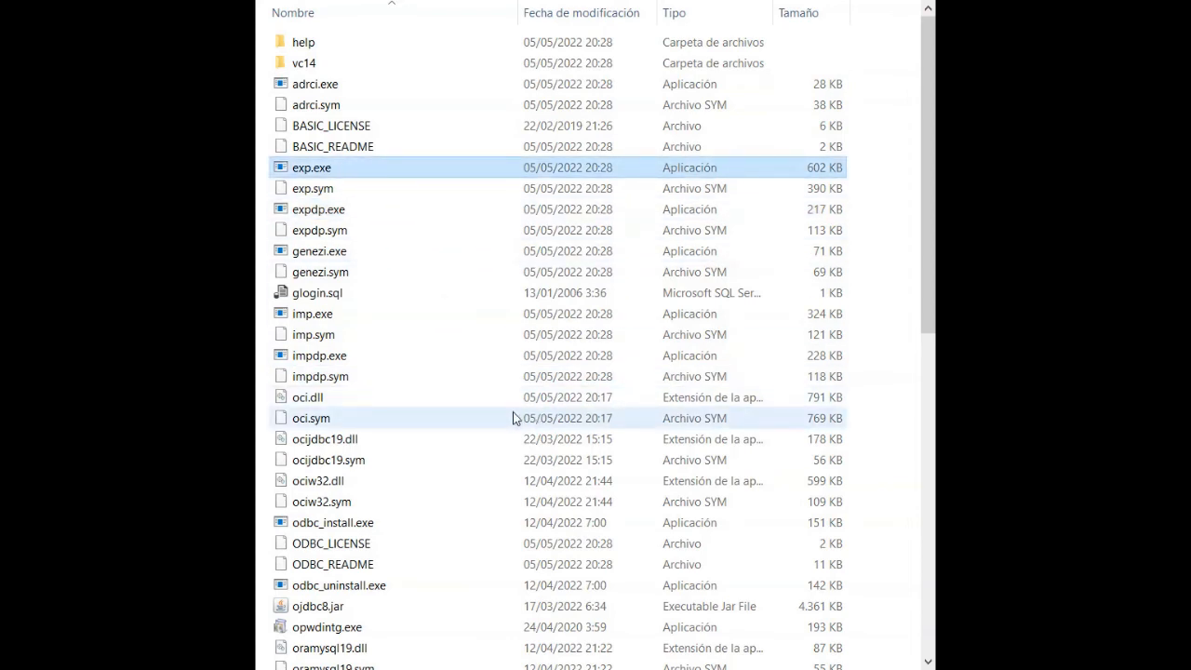
pyautogui.click(317, 316)
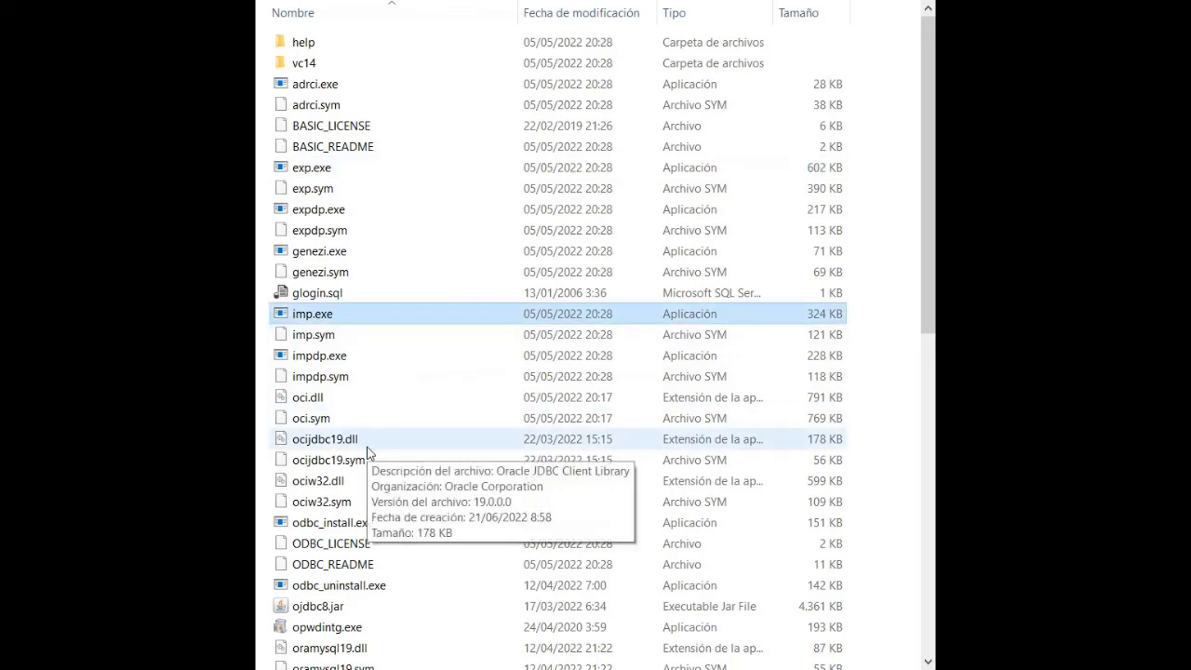
pyautogui.click(333, 361)
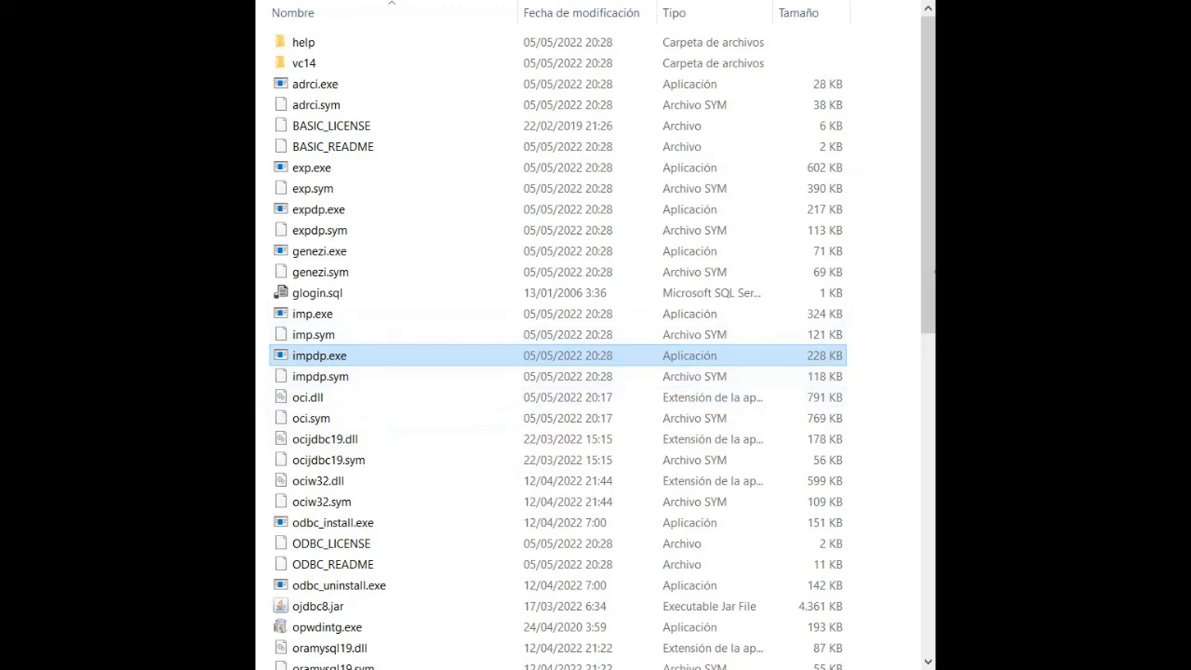
pyautogui.moveTo(919, 277); pyautogui.dragTo(895, 481)
pyautogui.scroll(-1, 651, 493)
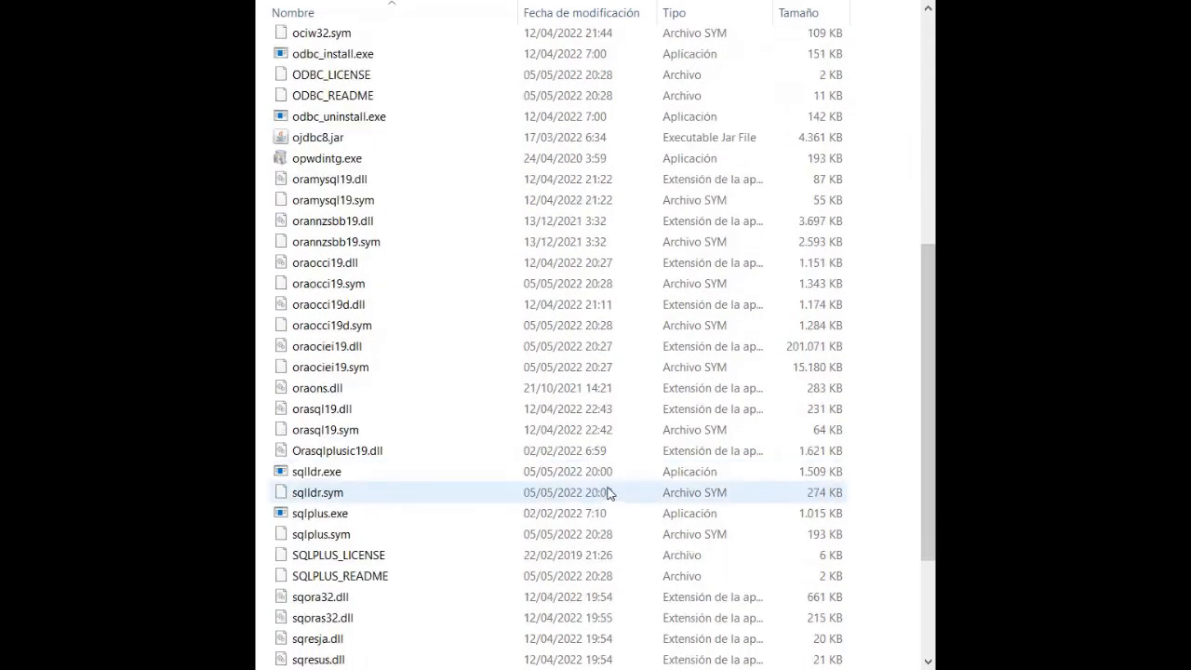
pyautogui.click(316, 473)
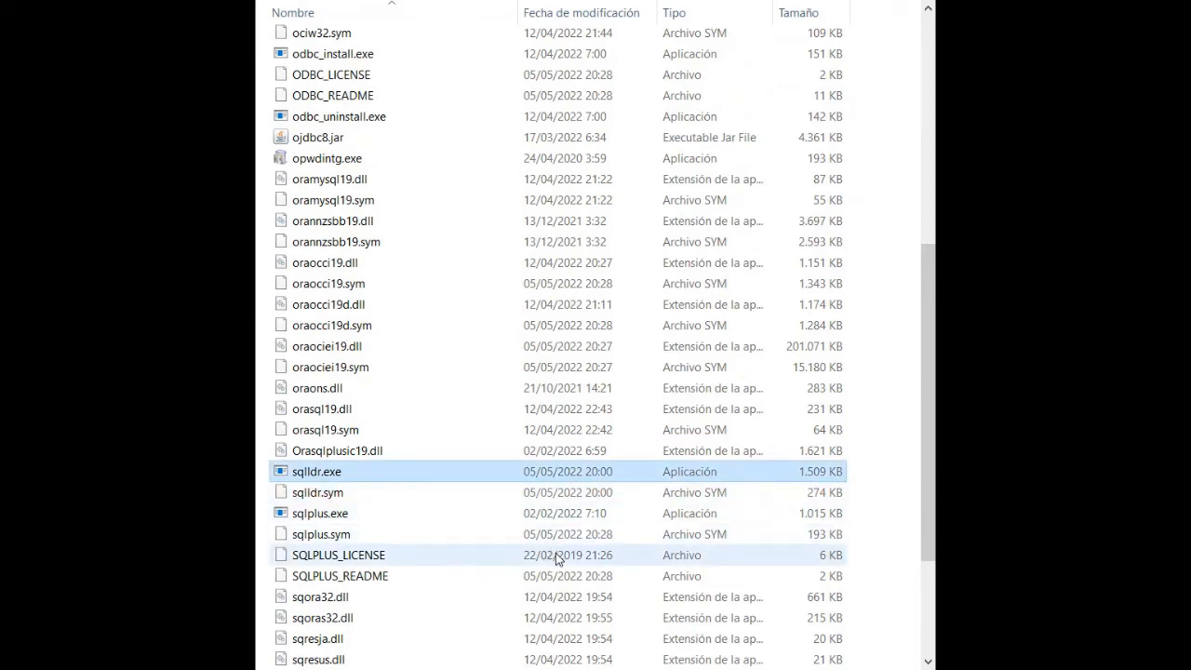
pyautogui.click(333, 514)
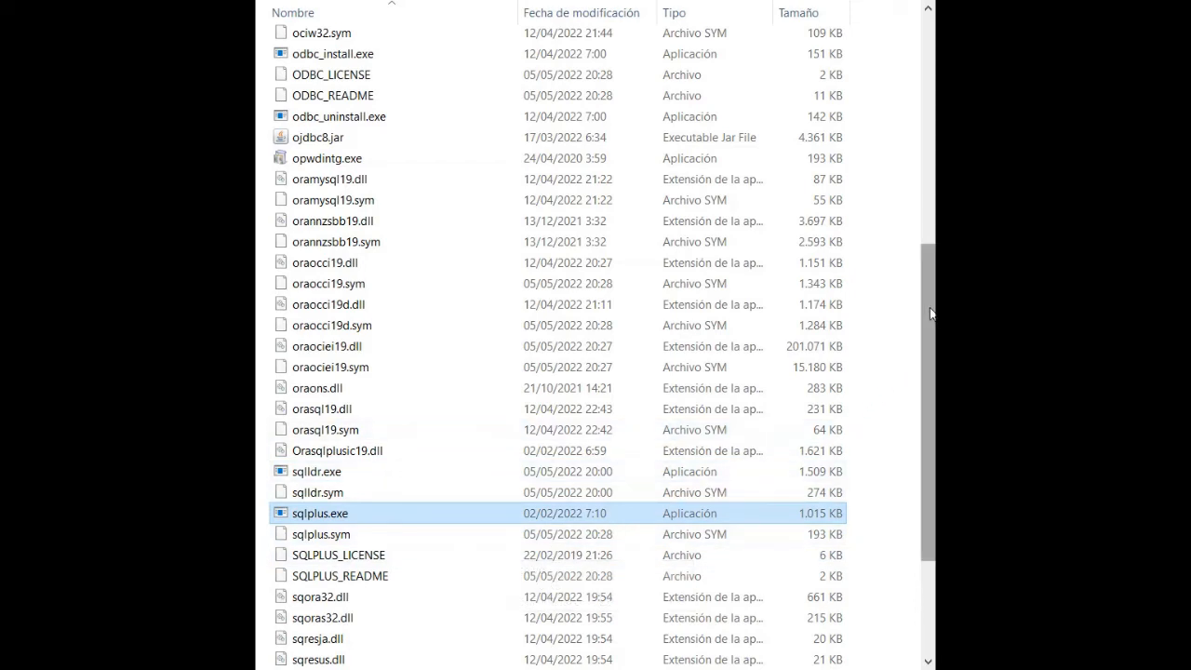
pyautogui.moveTo(931, 314); pyautogui.dragTo(932, 414)
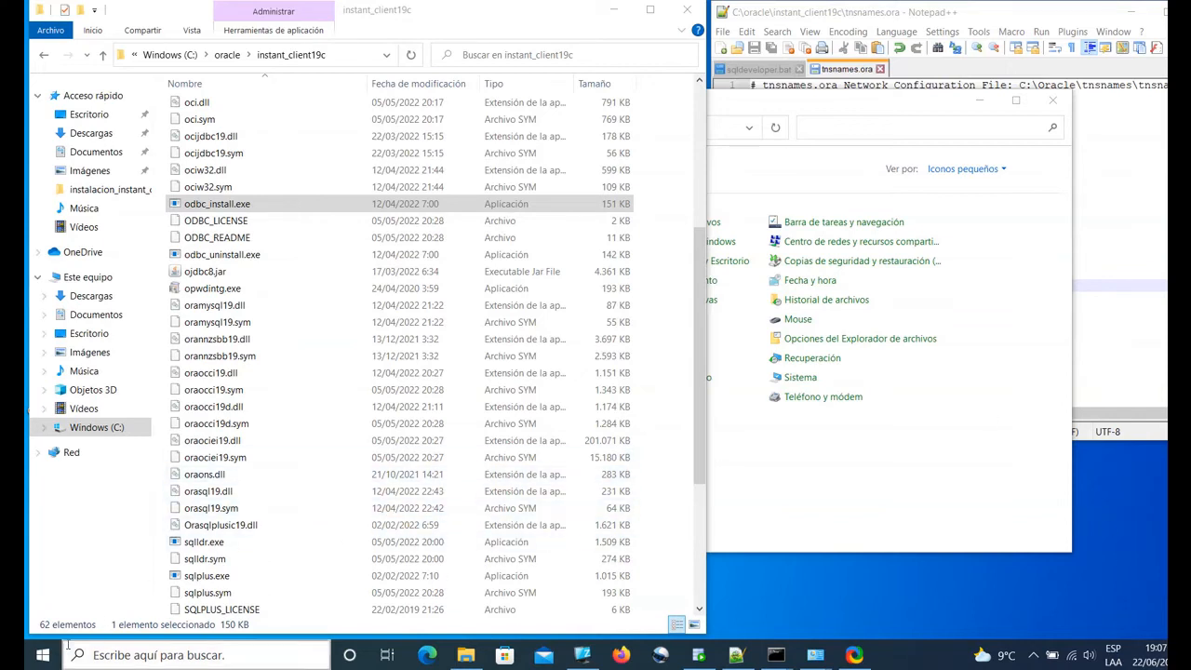
pyautogui.click(214, 212)
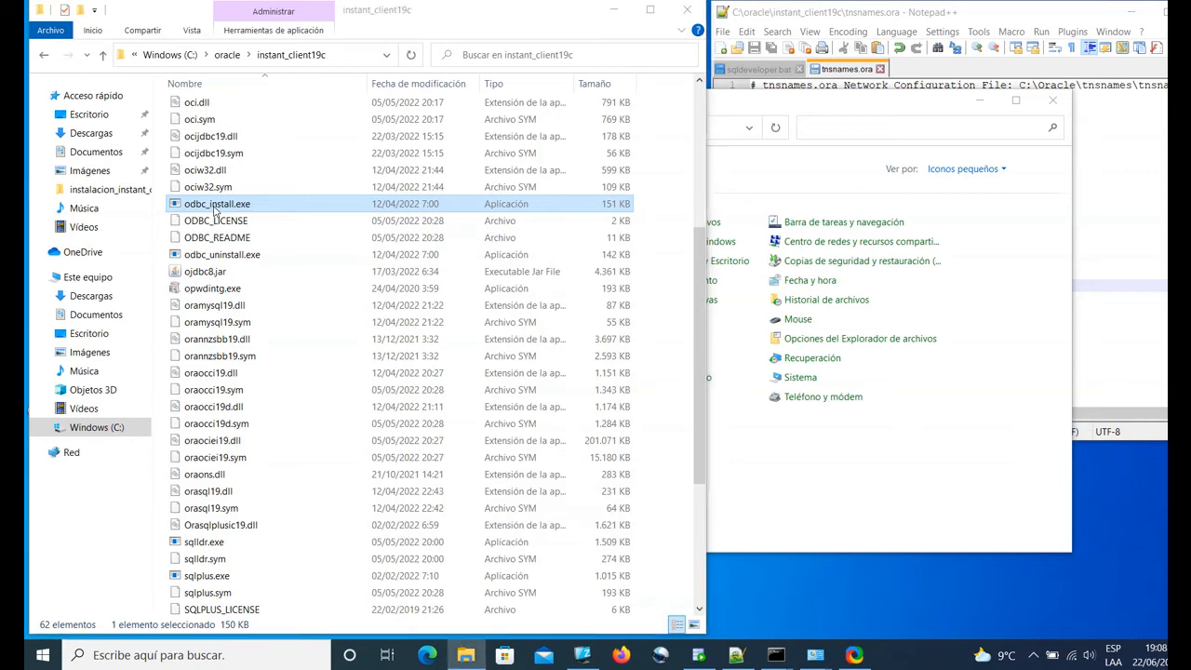
# Open the 64-bit ODBC data source administrator from the administrative tools of the Windows Control Panel
pyautogui.click(214, 654)
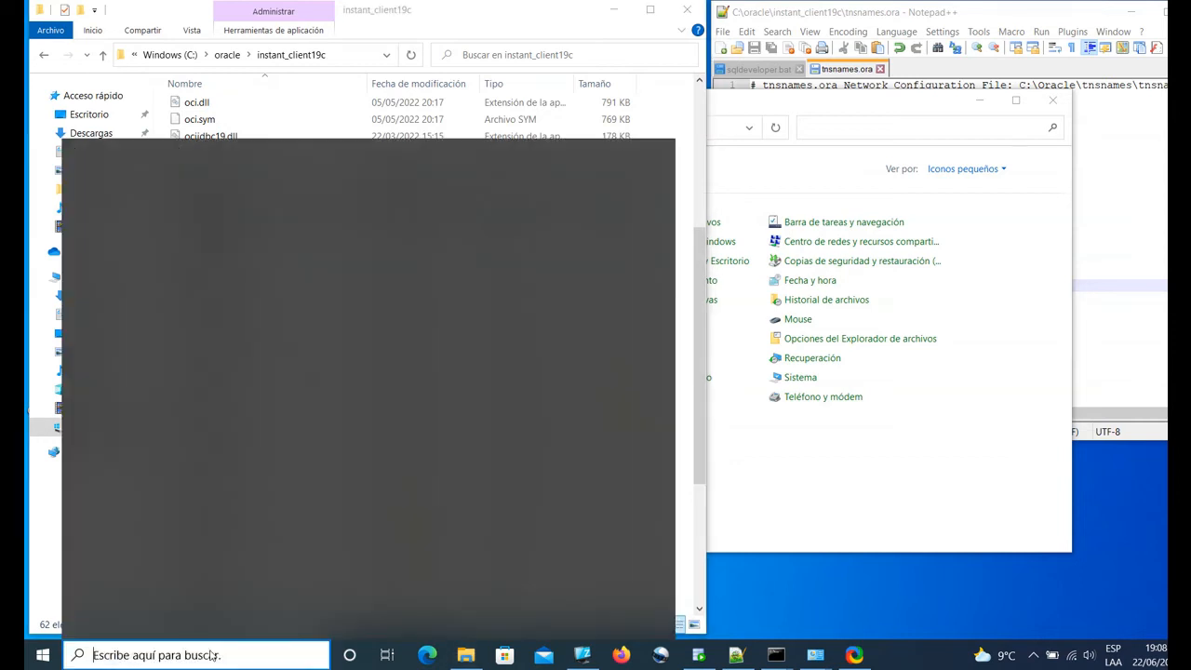
pyautogui.write('panel de control')
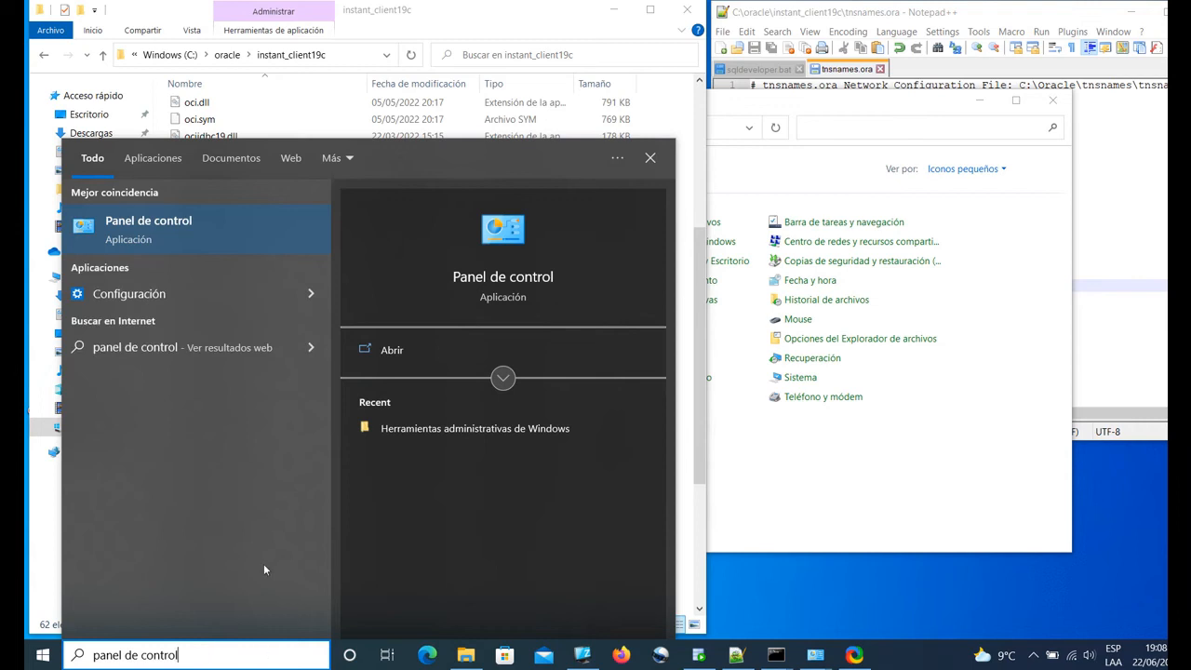
pyautogui.click(180, 230)
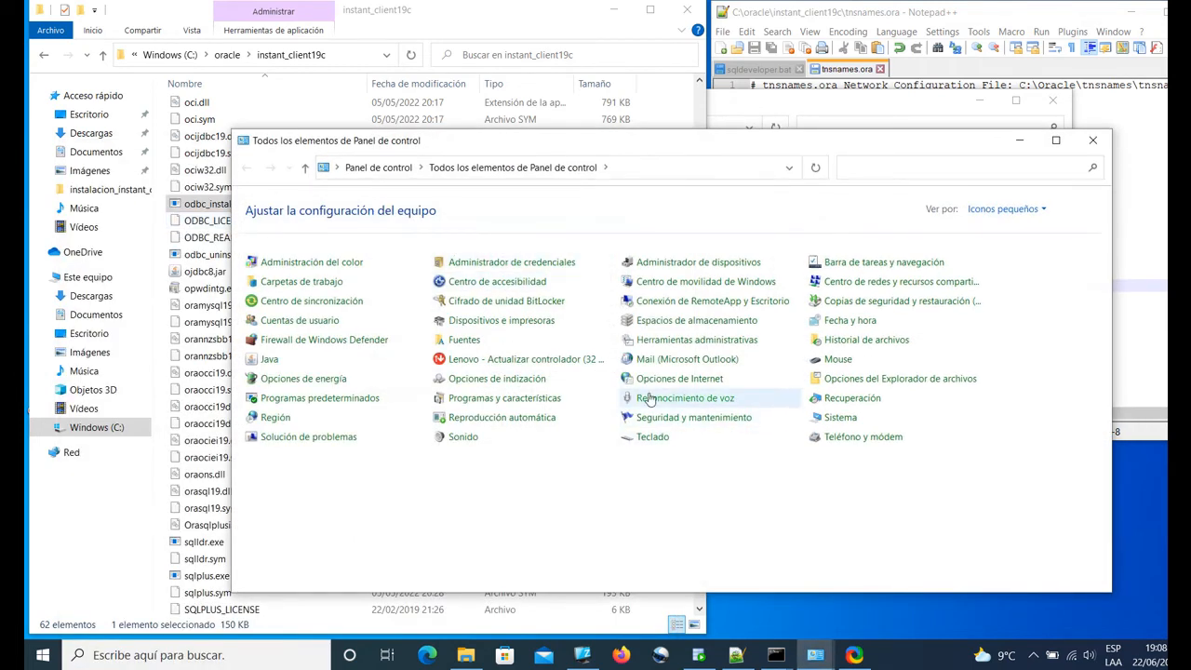
pyautogui.click(670, 346)
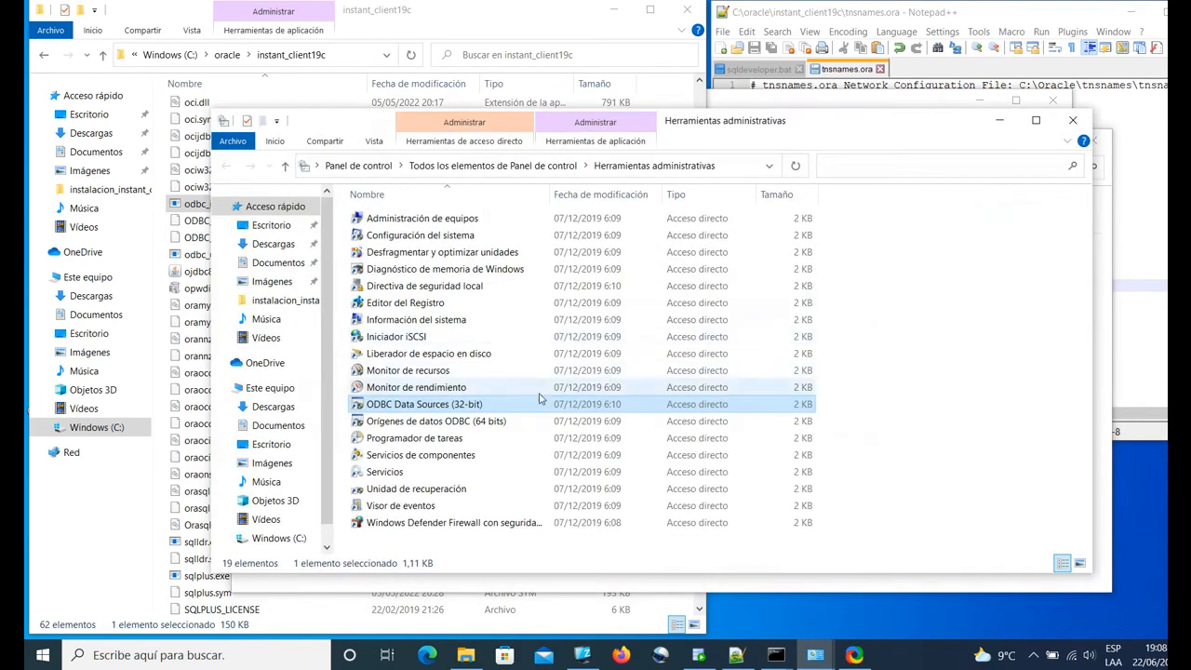
pyautogui.click(466, 425)
pyautogui.doubleClick(465, 424)
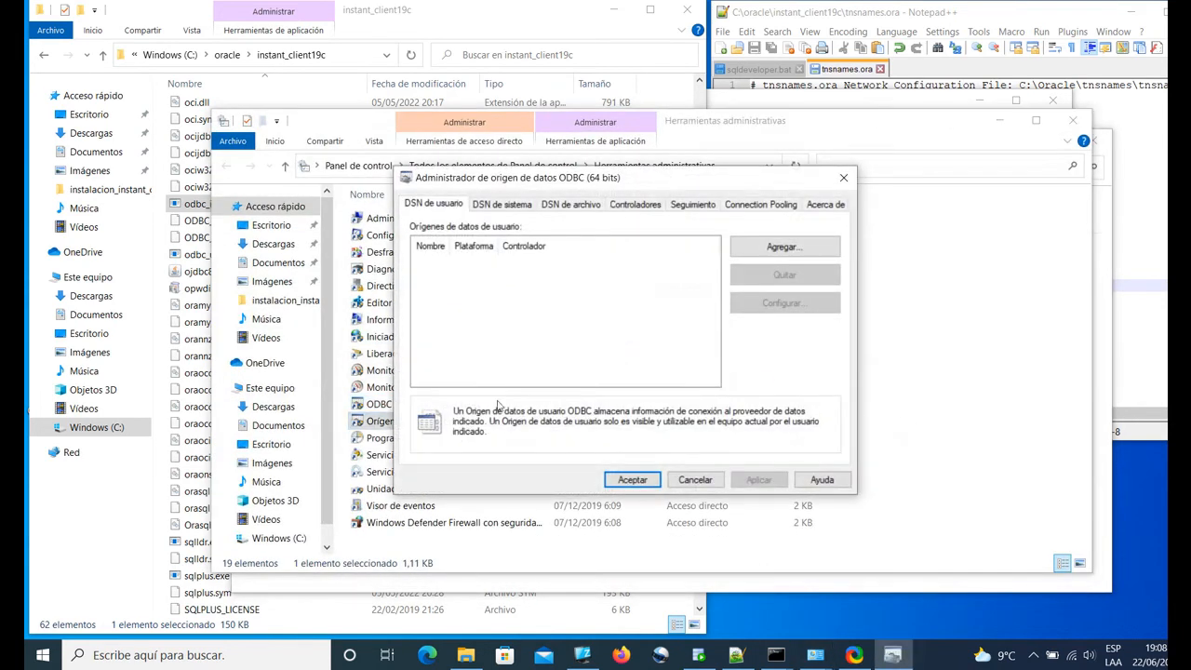
# Check the installed ODBC drivers for the Oracle driver and select Oracle en OraClient19Home1
pyautogui.click(636, 206)
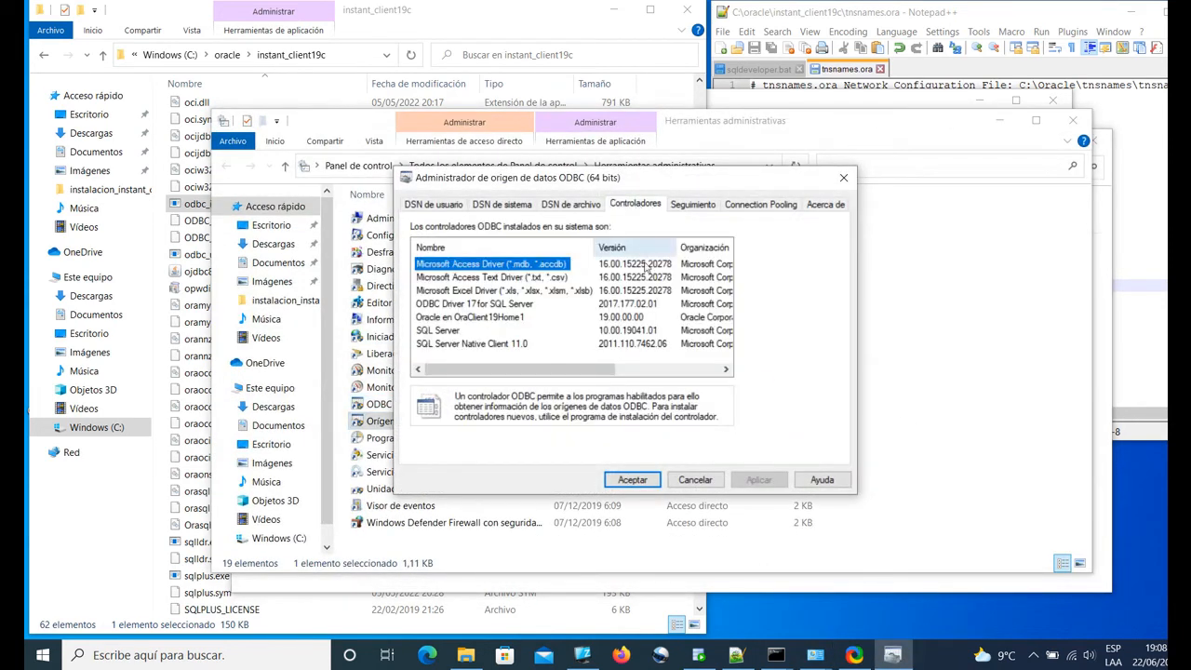
pyautogui.click(471, 318)
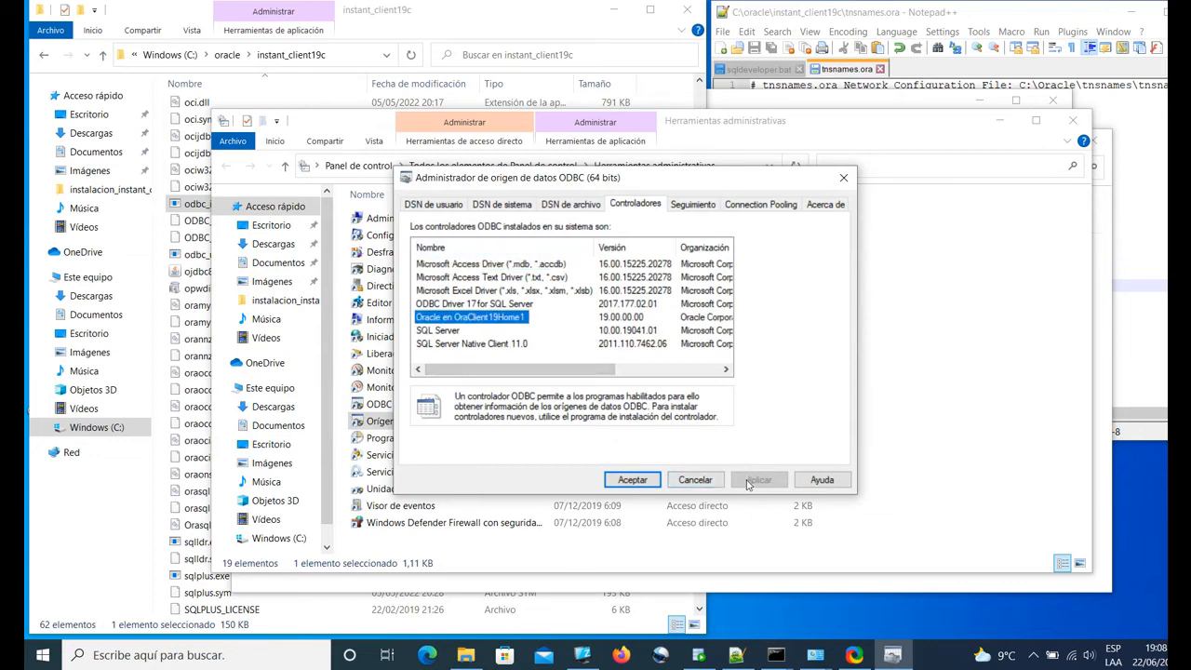
pyautogui.click(936, 664)
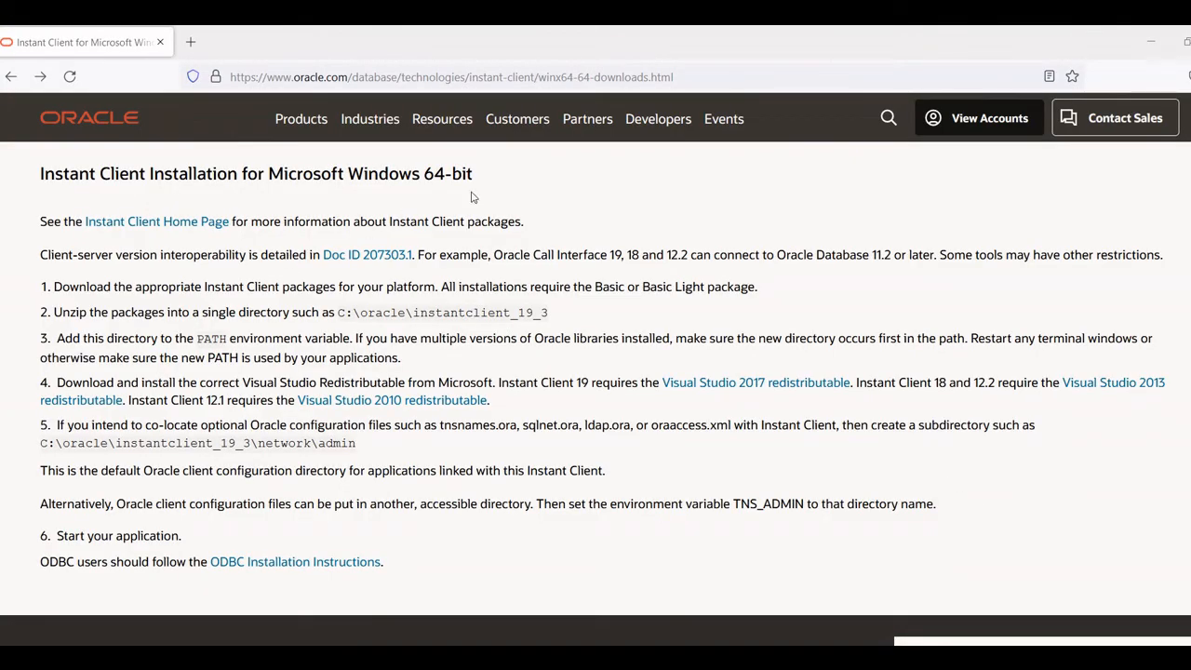
# Read the client-server version interoperability note in Oracle's Instant Client installation instructions for Microsoft Windows 64-bit in the browser
pyautogui.moveTo(482, 178); pyautogui.dragTo(28, 182)
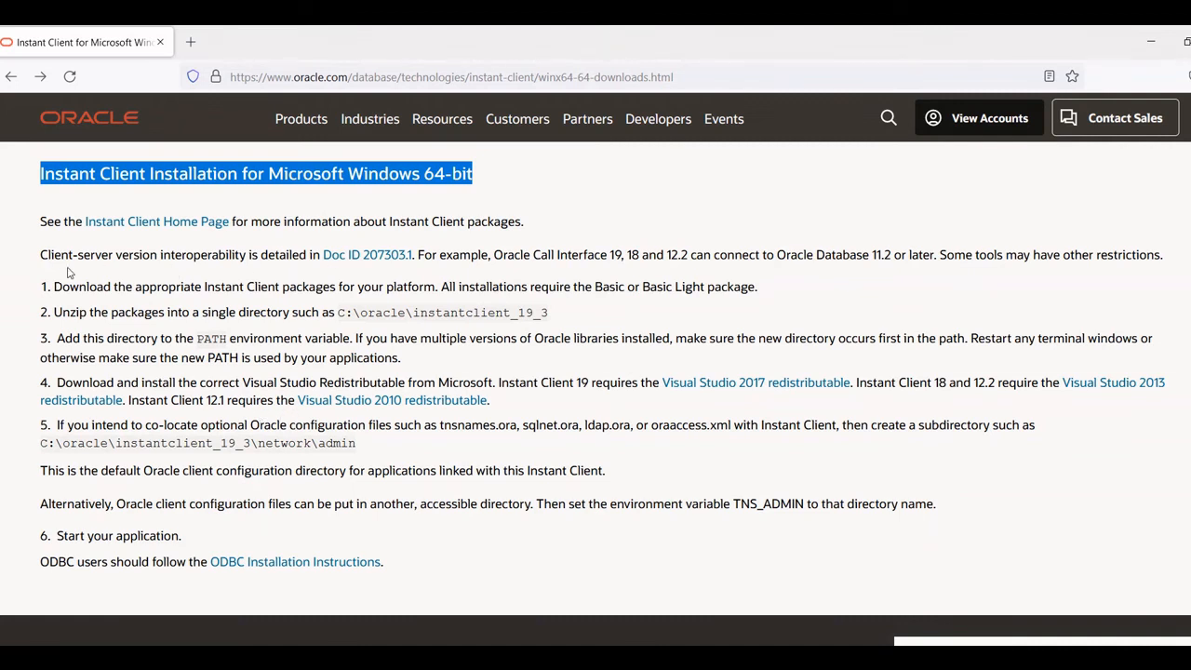
pyautogui.click(418, 255)
pyautogui.moveTo(418, 255); pyautogui.dragTo(322, 257)
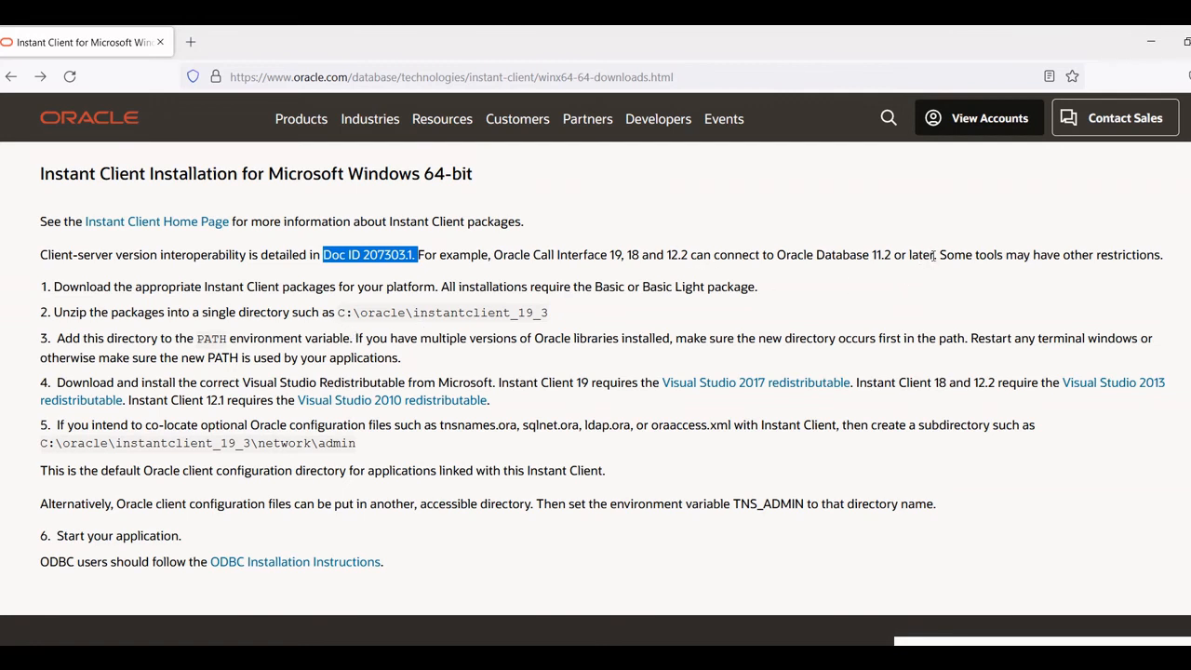
pyautogui.moveTo(933, 256); pyautogui.dragTo(492, 249)
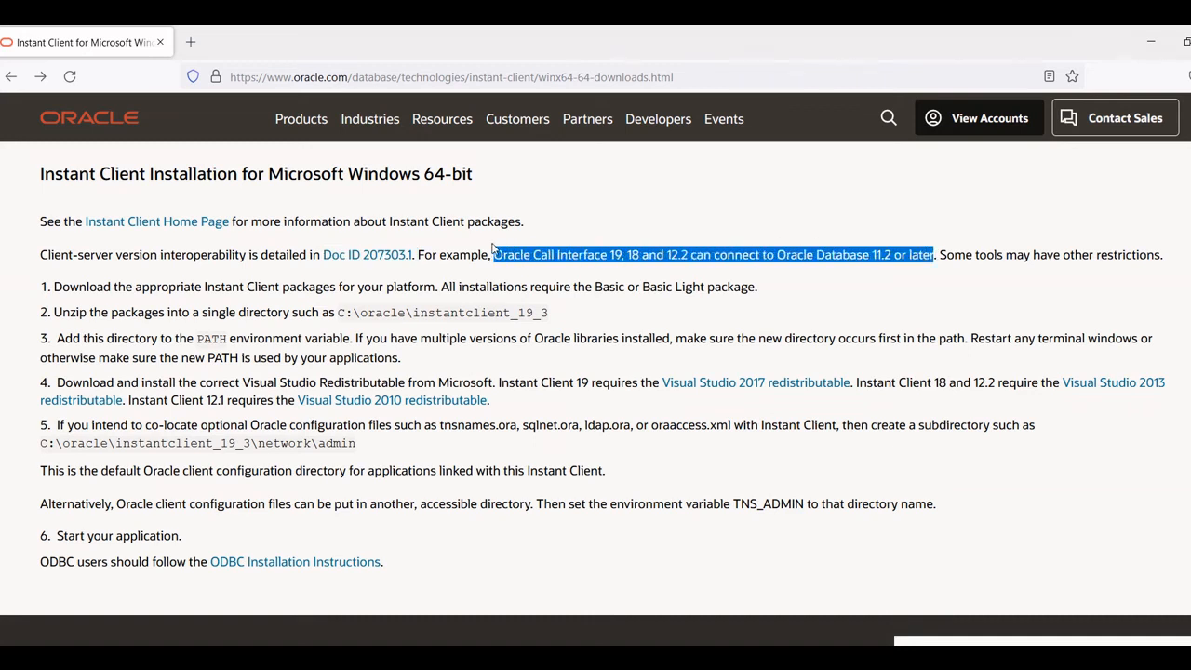
pyautogui.click(630, 261)
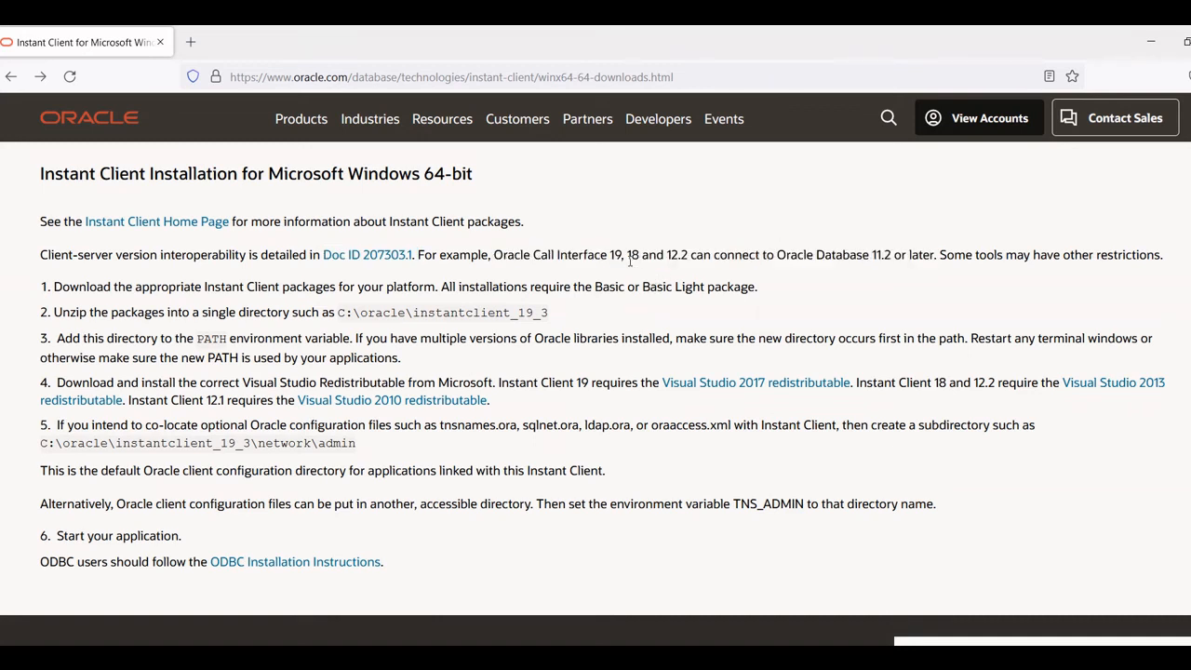
pyautogui.doubleClick(620, 255)
# Review installation instructions 1 to 5, covering the Basic package, unzip directory, PATH, Visual Studio redistributable, configuration files and TNS_ADMIN
pyautogui.moveTo(772, 289); pyautogui.dragTo(444, 291)
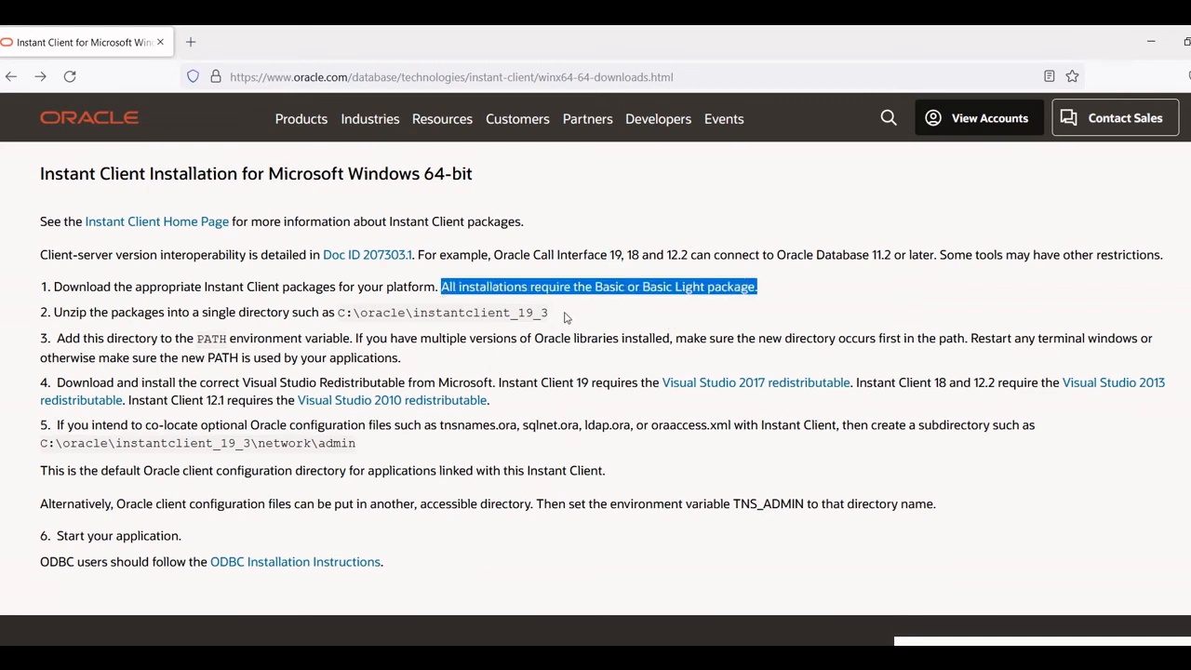
pyautogui.moveTo(568, 317); pyautogui.dragTo(43, 317)
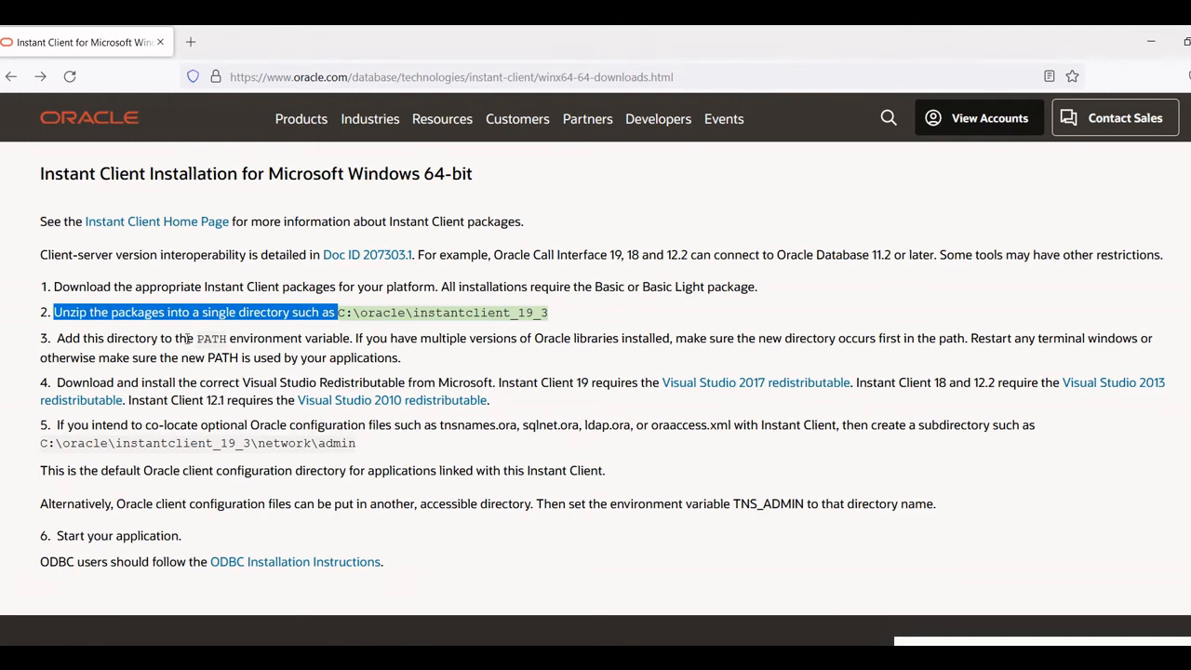
pyautogui.moveTo(187, 338); pyautogui.dragTo(229, 339)
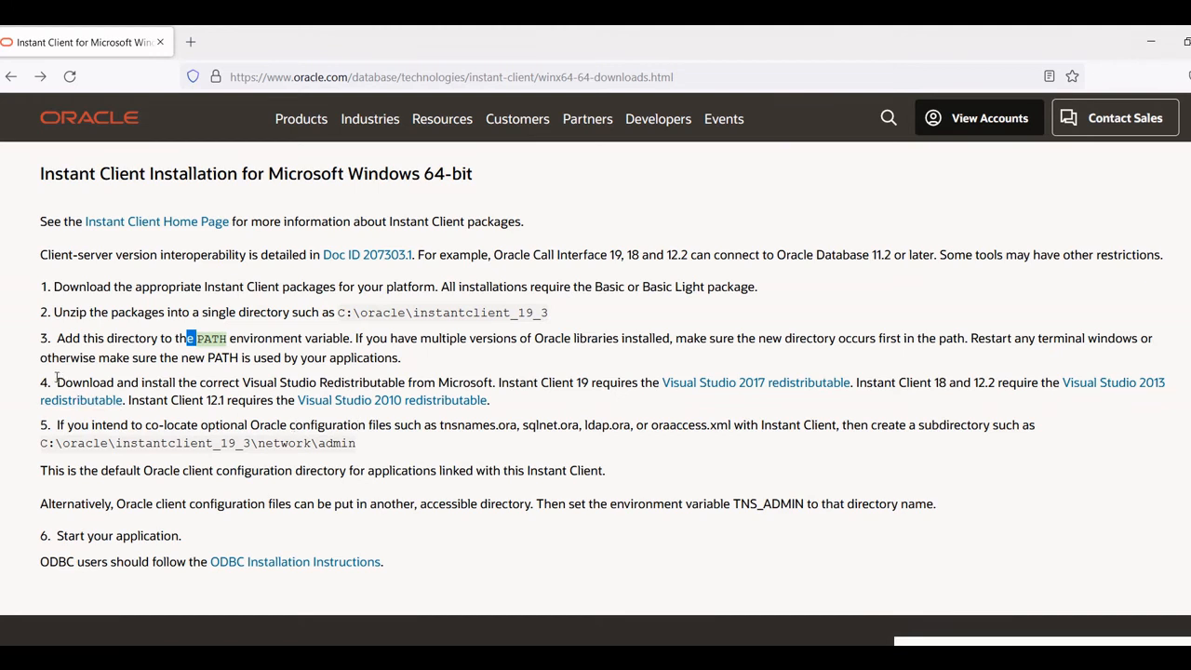
pyautogui.moveTo(57, 380); pyautogui.dragTo(854, 385)
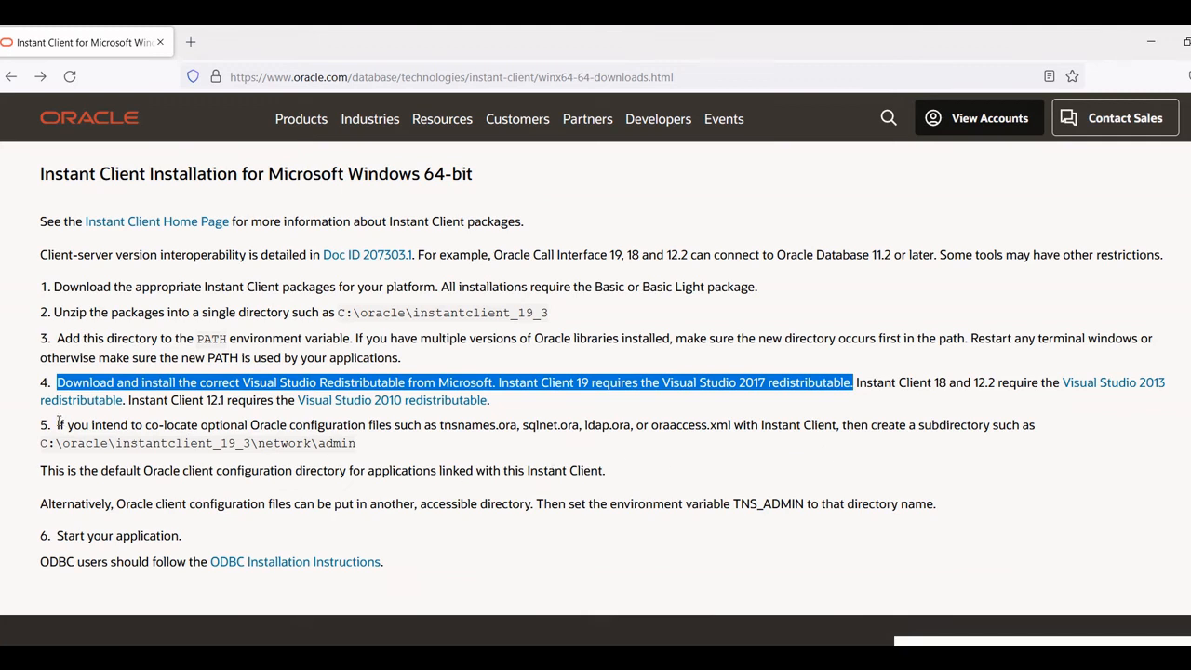
pyautogui.moveTo(57, 424); pyautogui.dragTo(362, 453)
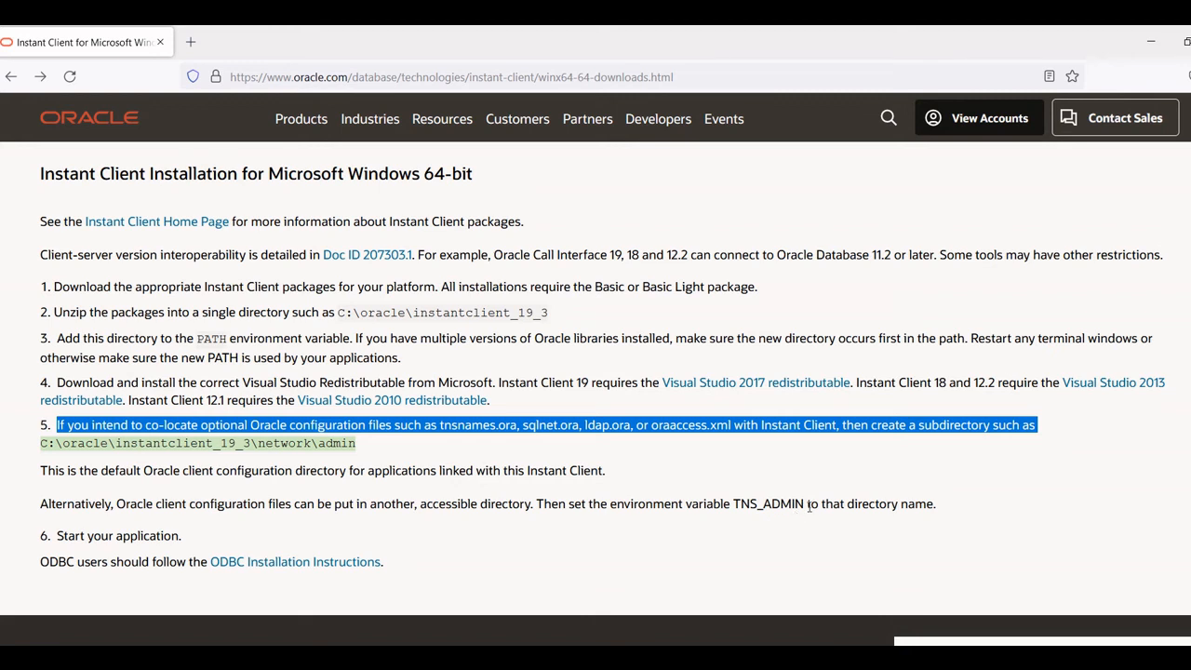
pyautogui.moveTo(808, 503); pyautogui.dragTo(730, 503)
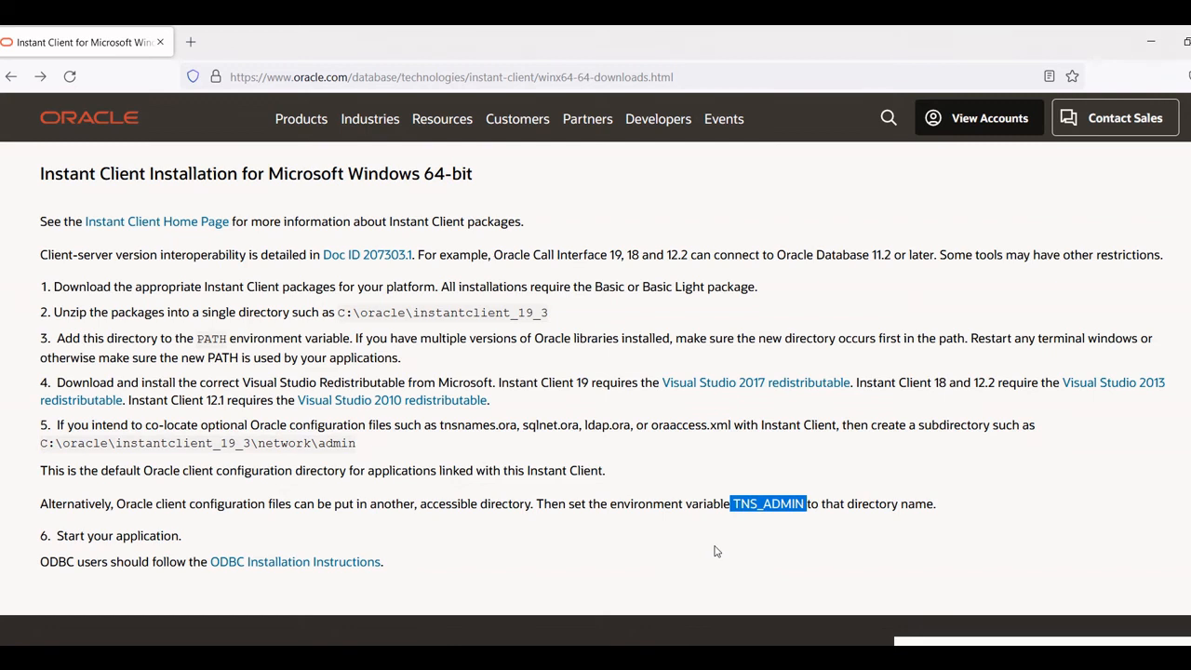
# Open the ODBC Installation Instructions and read the Basic or Basic Light package requirement for Instant Client ODBC
pyautogui.click(296, 563)
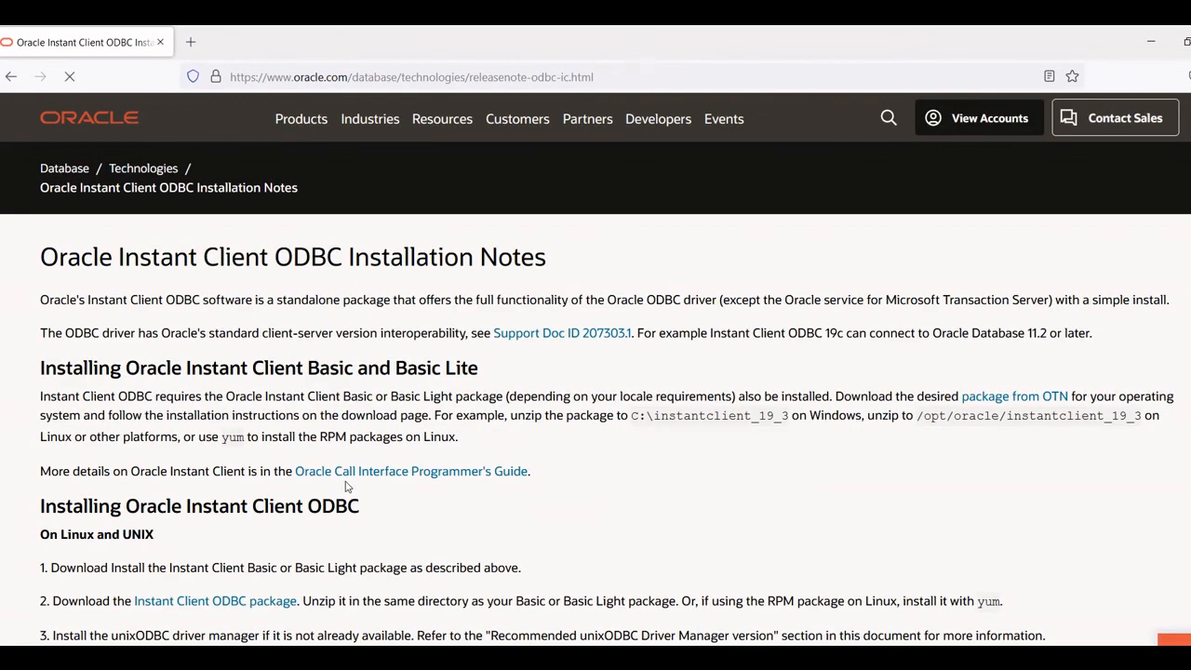
pyautogui.scroll(-2, 353, 484)
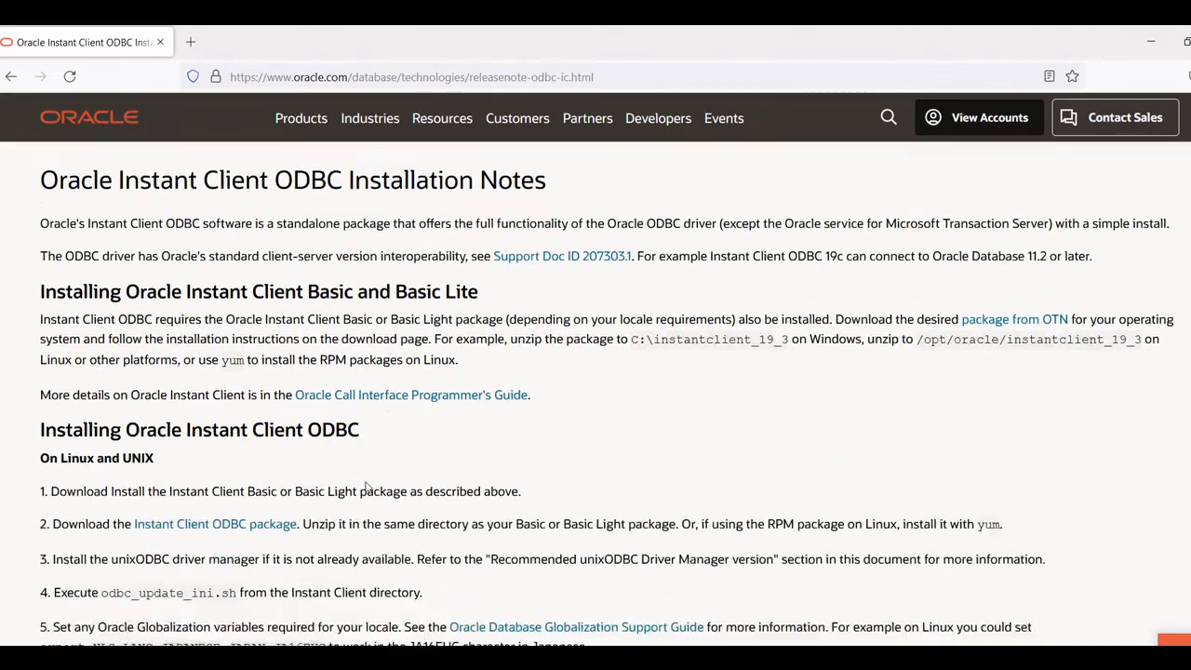
pyautogui.scroll(-3, 366, 487)
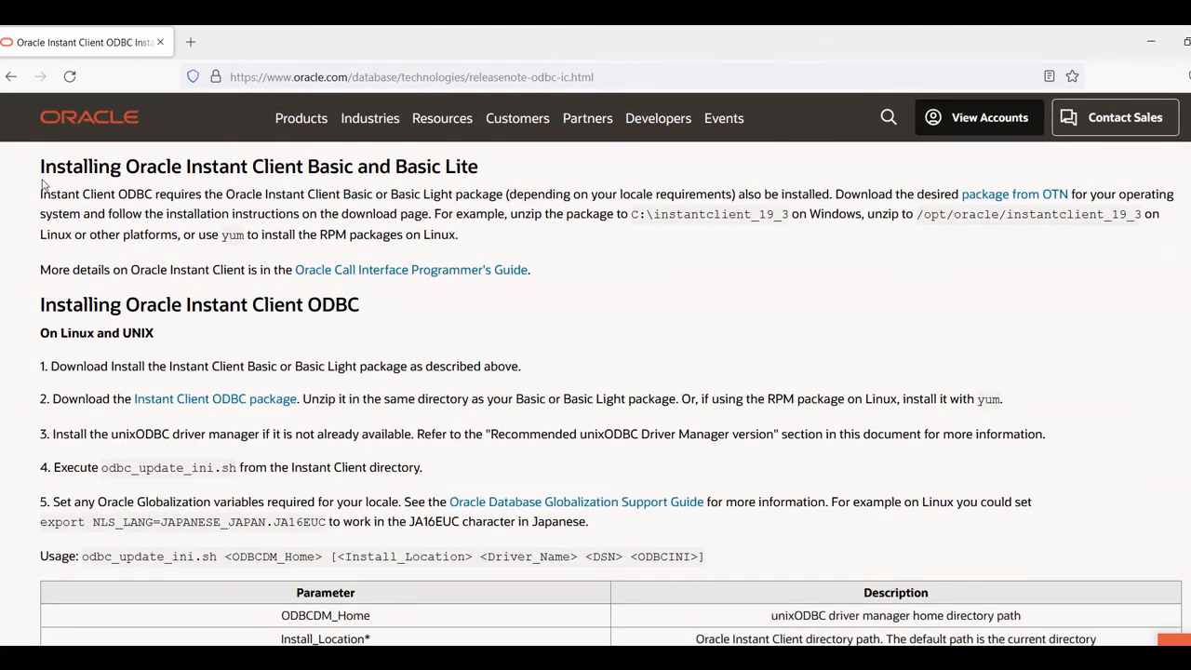
pyautogui.moveTo(41, 192); pyautogui.dragTo(504, 195)
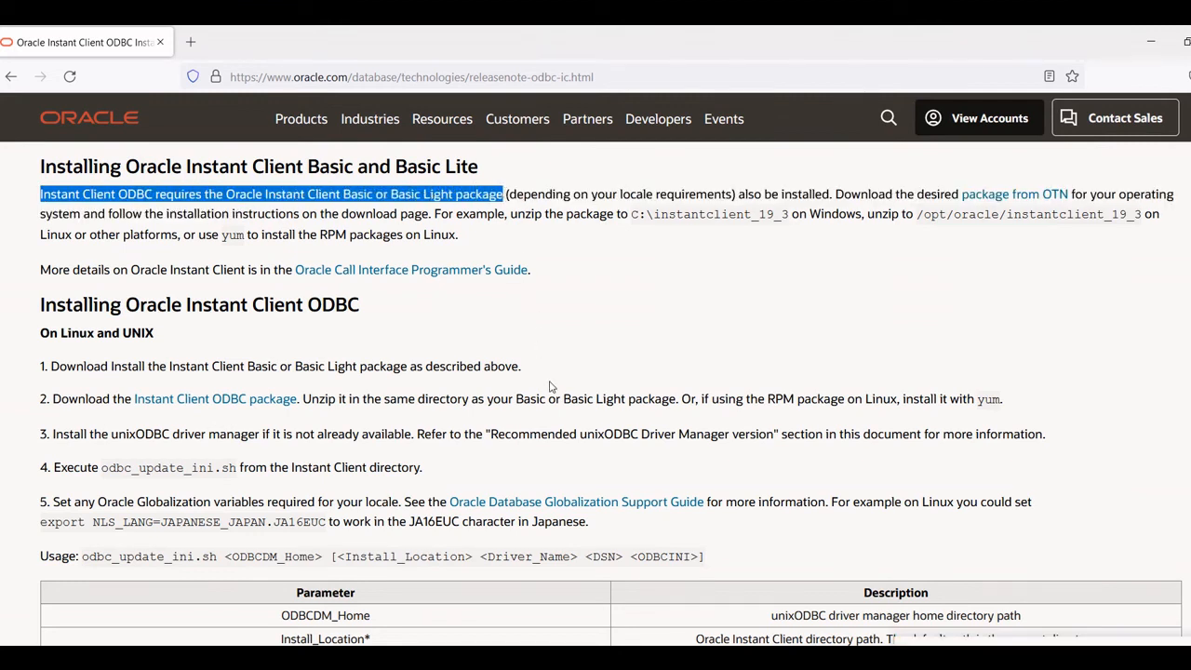
# Read the On Windows section of the ODBC installation notes, including the instruction to execute odbc_install.exe
pyautogui.scroll(-2, 550, 386)
pyautogui.scroll(-3, 550, 381)
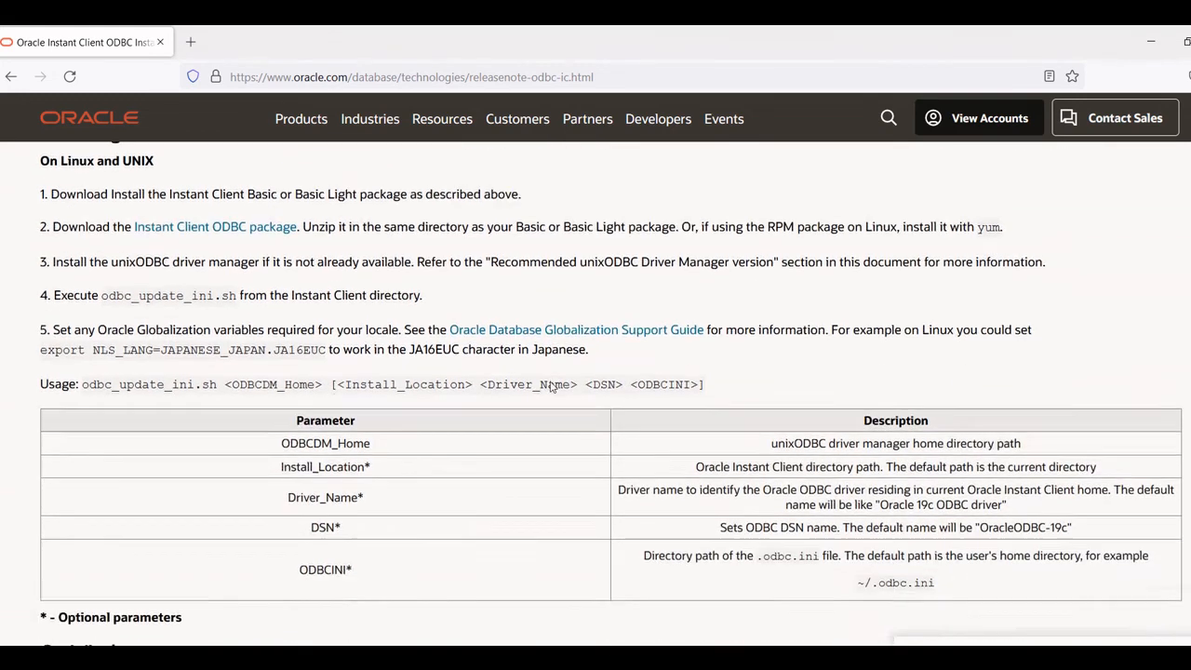
pyautogui.scroll(-4, 551, 381)
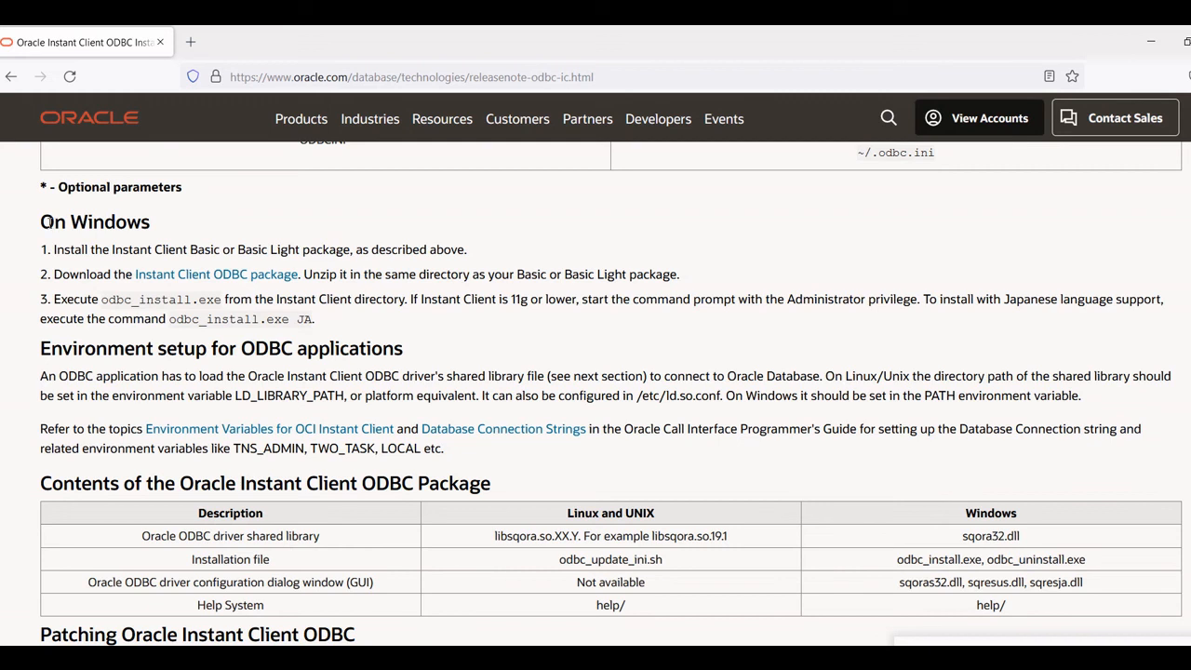
pyautogui.moveTo(38, 227); pyautogui.dragTo(690, 276)
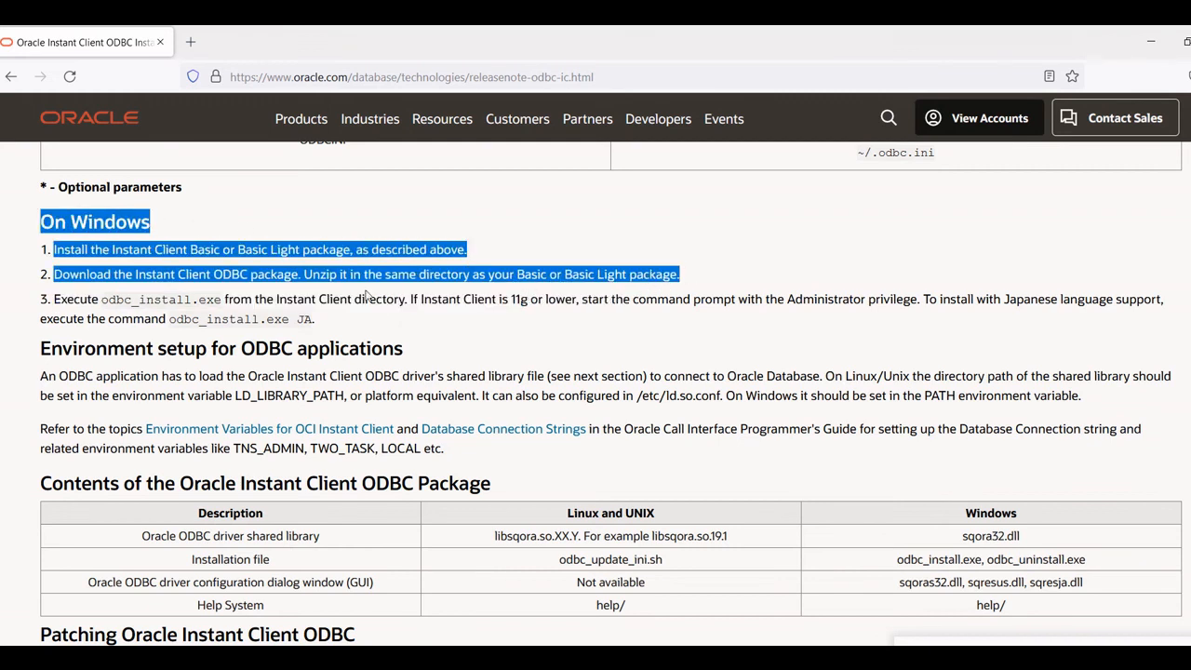
pyautogui.click(266, 294)
pyautogui.moveTo(225, 297); pyautogui.dragTo(101, 297)
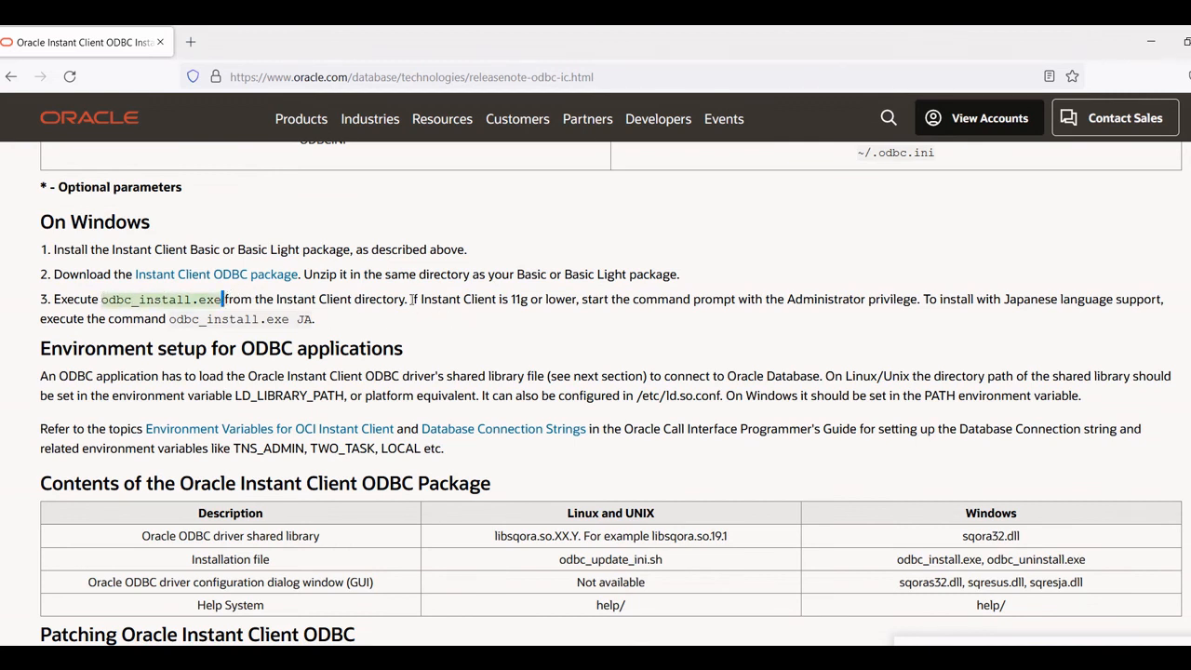
# Read the administrator command prompt note for Instant Client 11g or lower, plus the ODBC environment setup, package contents and patching sections
pyautogui.moveTo(408, 299); pyautogui.dragTo(917, 299)
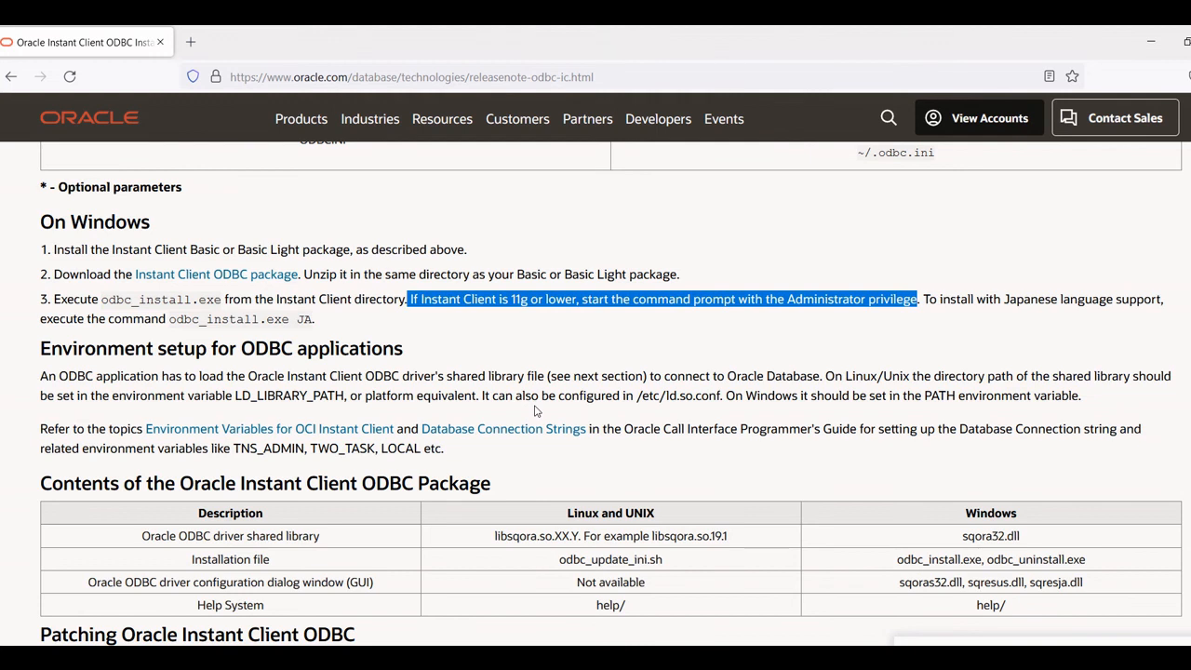
pyautogui.scroll(-1, 535, 410)
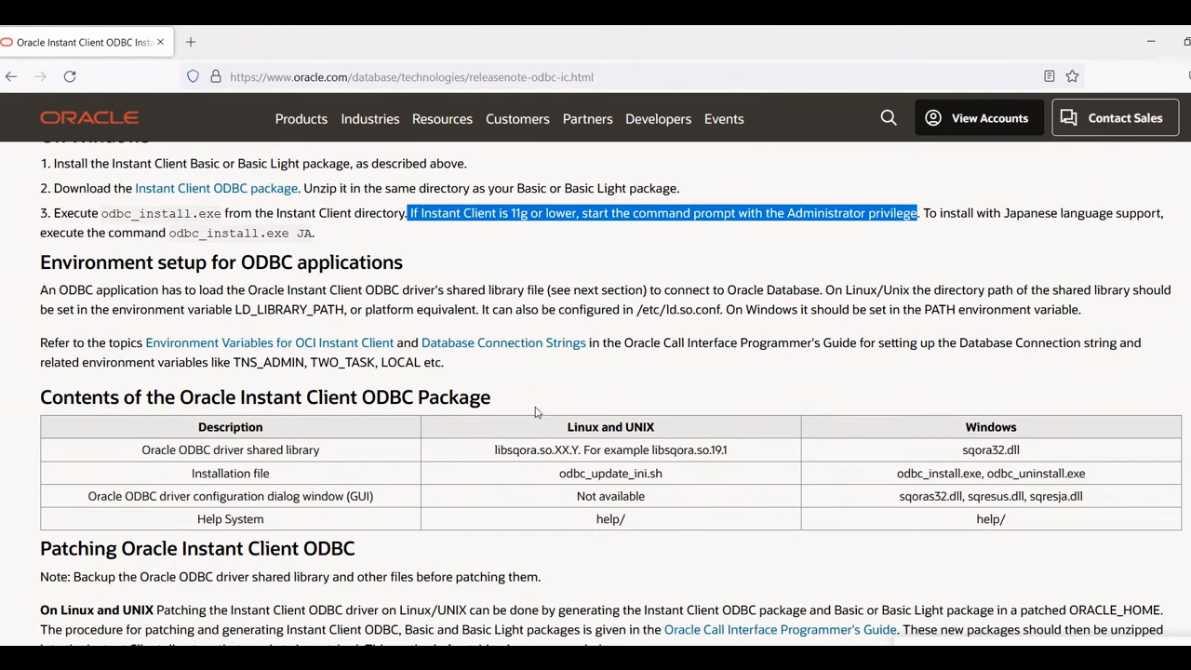
pyautogui.scroll(-1, 534, 410)
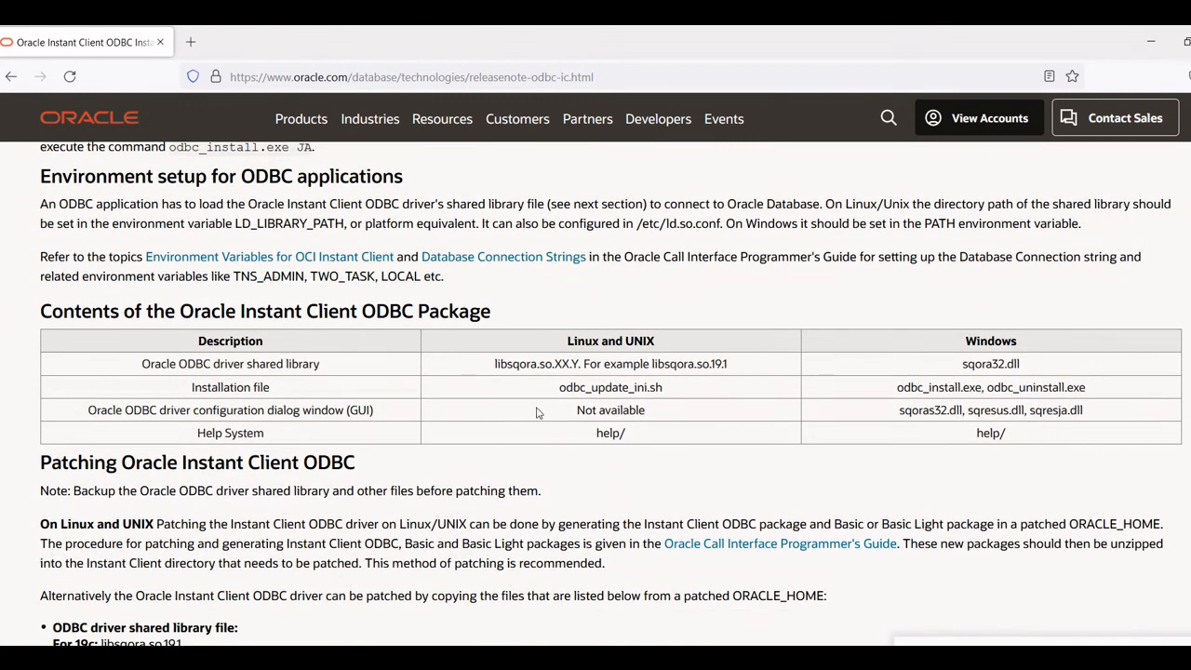
pyautogui.scroll(-2, 536, 411)
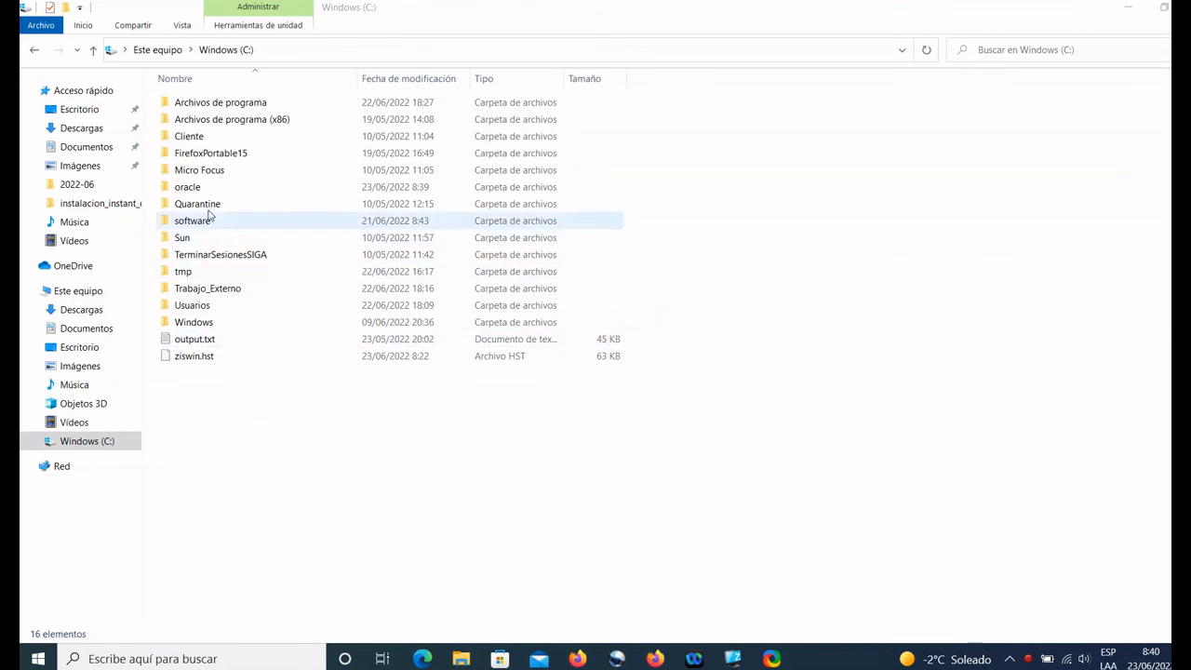
# Switch to File Explorer and locate odbc_uninstall.exe in C:\oracle\instant_client19c
pyautogui.doubleClick(191, 187)
pyautogui.doubleClick(237, 176)
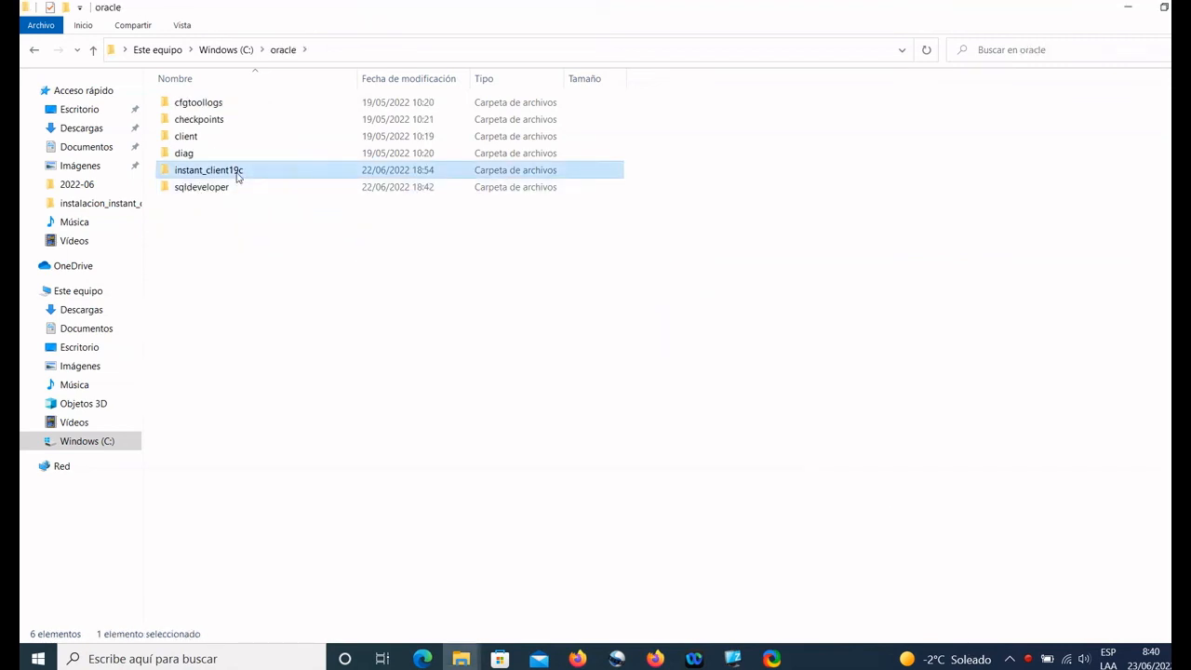
pyautogui.scroll(-6, 316, 382)
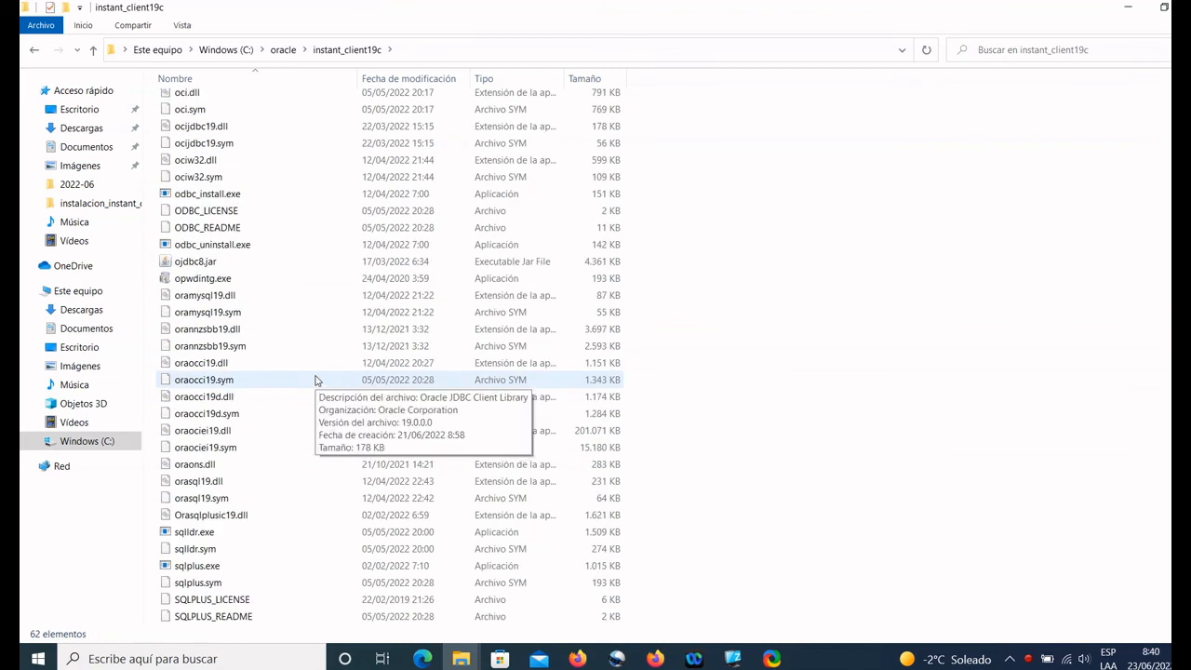
pyautogui.click(210, 245)
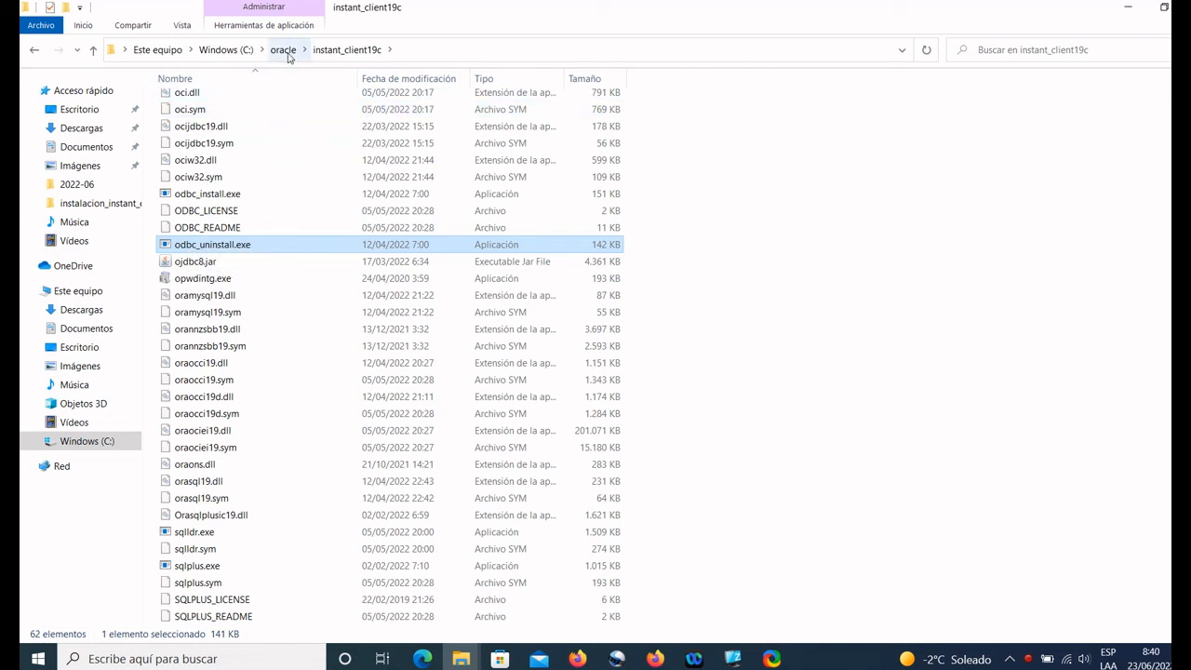
# Delete the instant_client19c folder from C:\oracle and minimize the File Explorer window
pyautogui.click(284, 50)
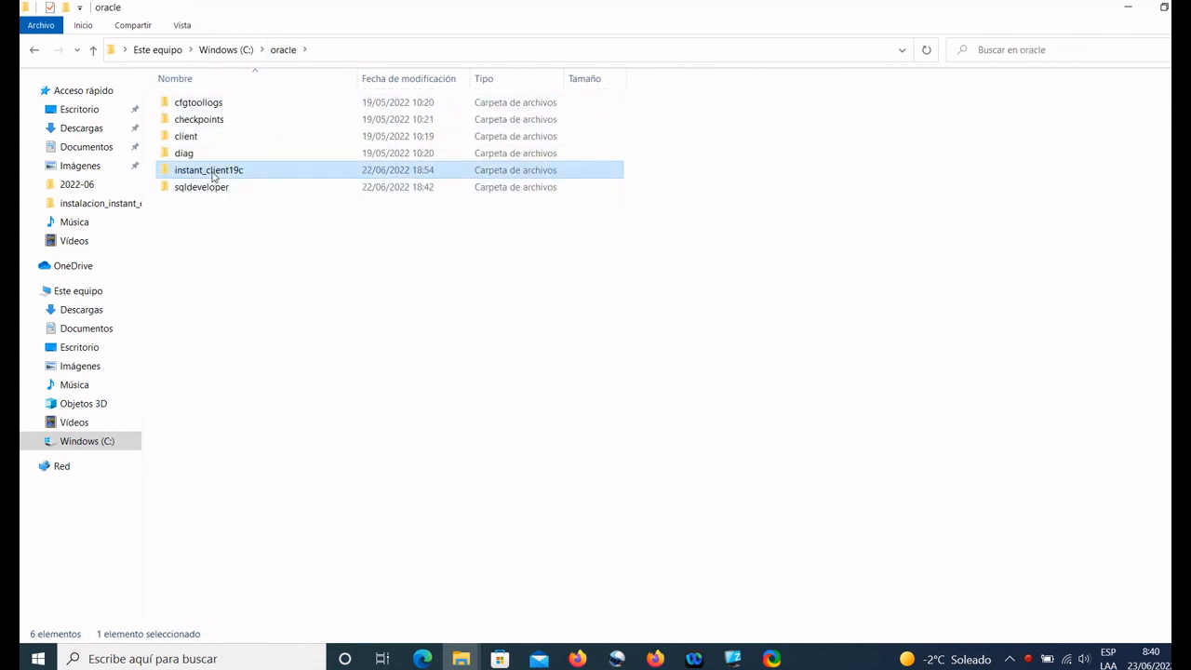
pyautogui.press('Delete')
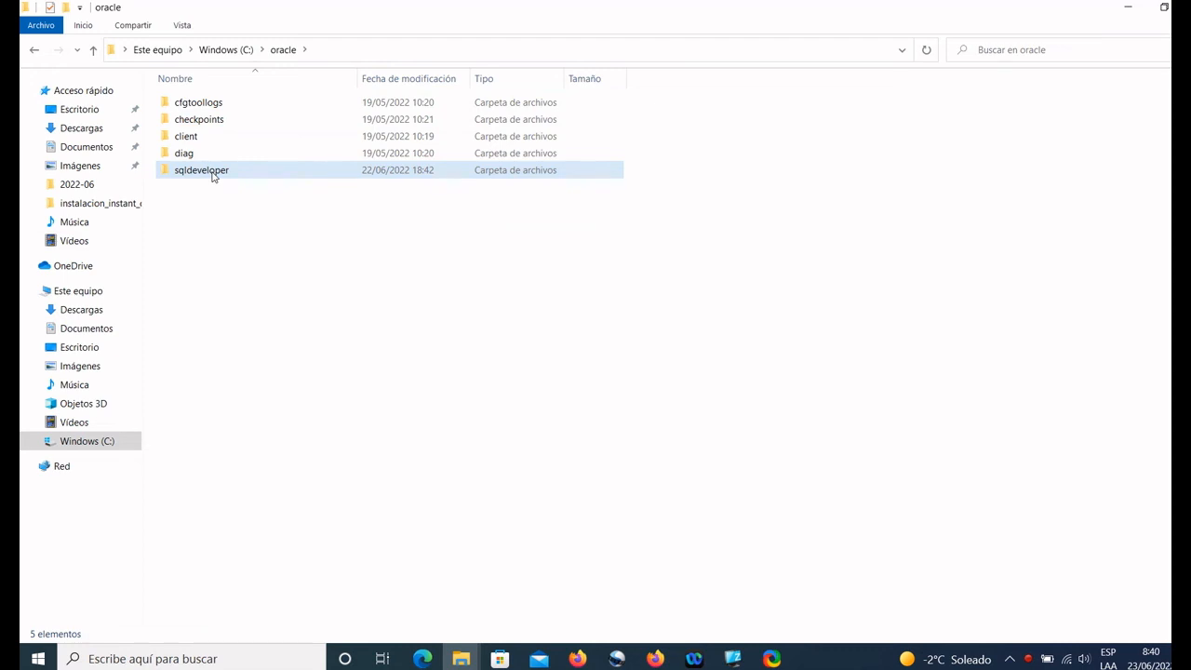
pyautogui.click(1128, 8)
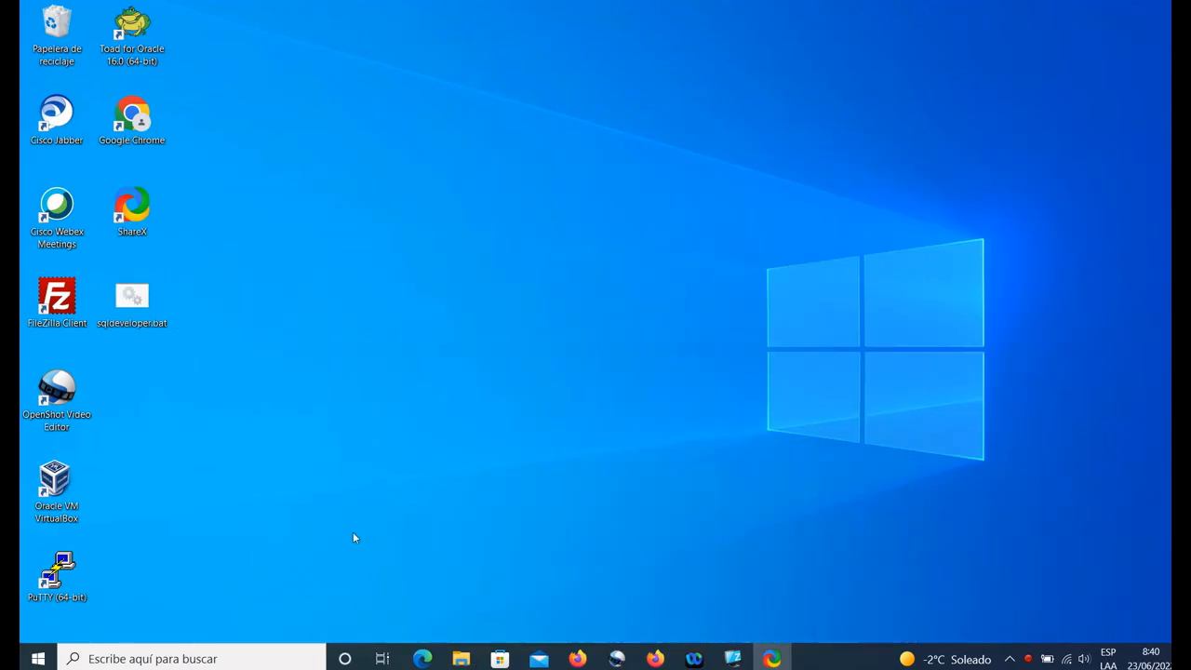
# Open the Windows environment variables and delete the user variables ORACLE_HOME and TNS_ADMIN
pyautogui.click(183, 658)
pyautogui.write('variables')
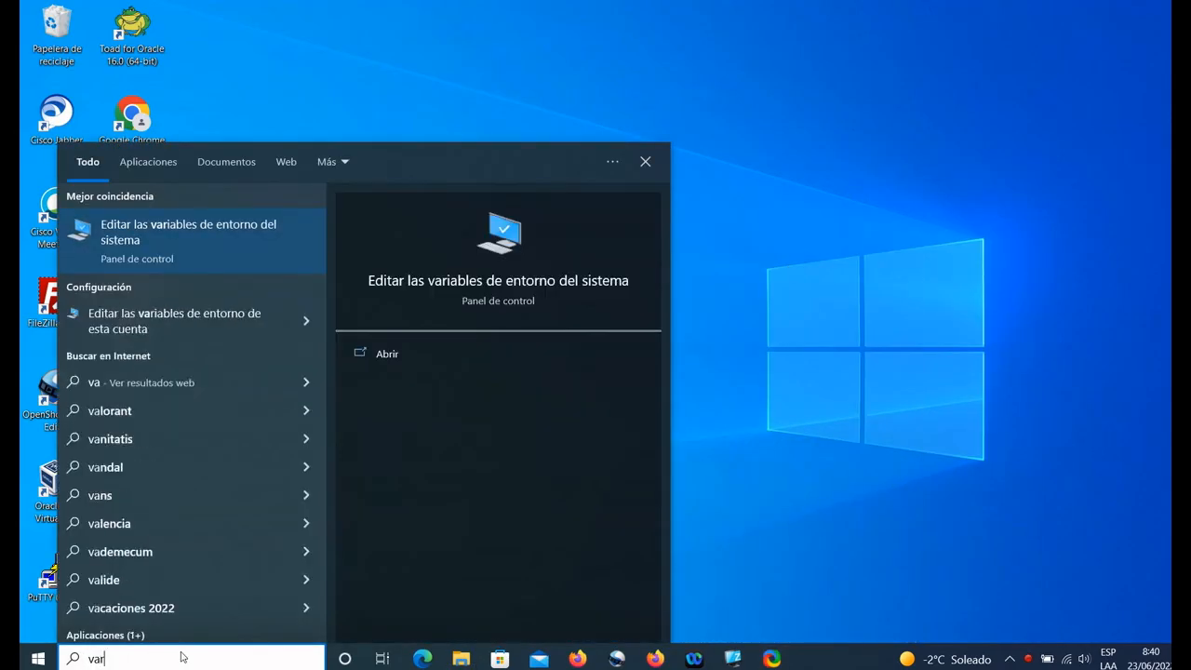
pyautogui.click(159, 229)
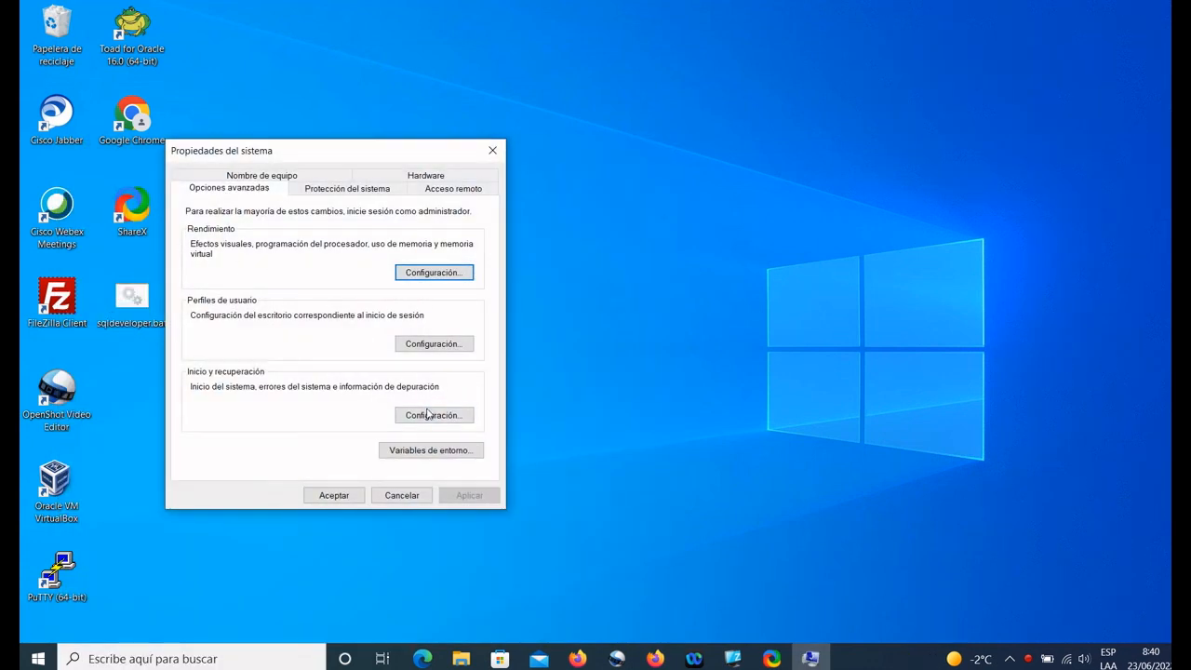
pyautogui.click(428, 452)
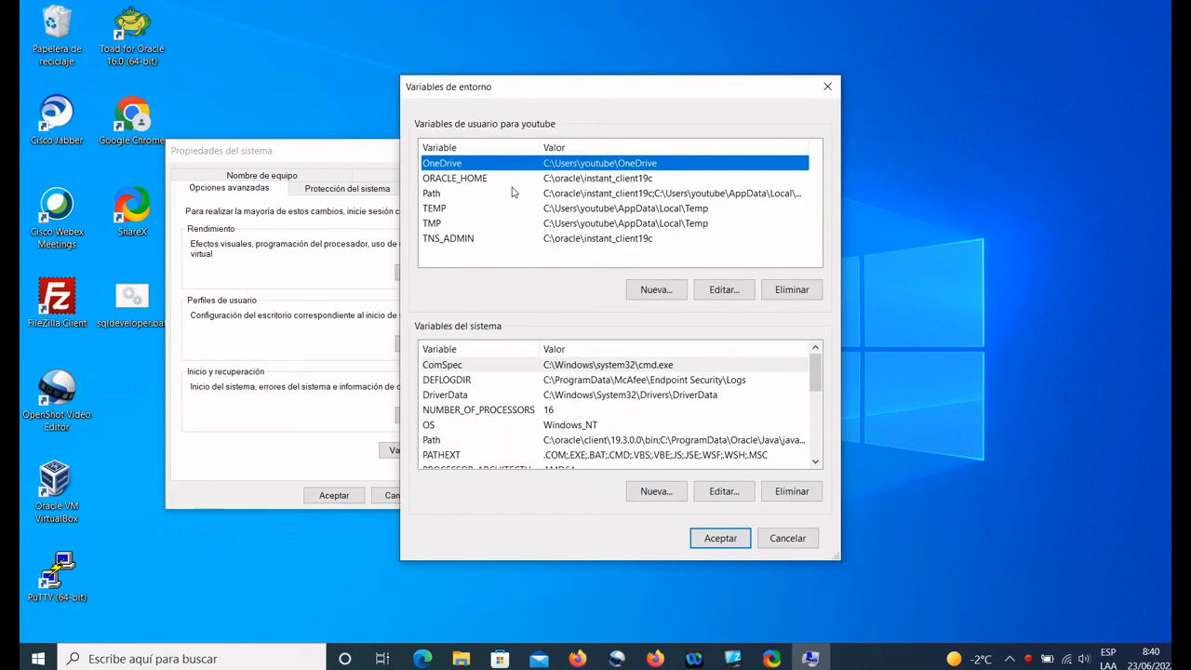
pyautogui.click(485, 179)
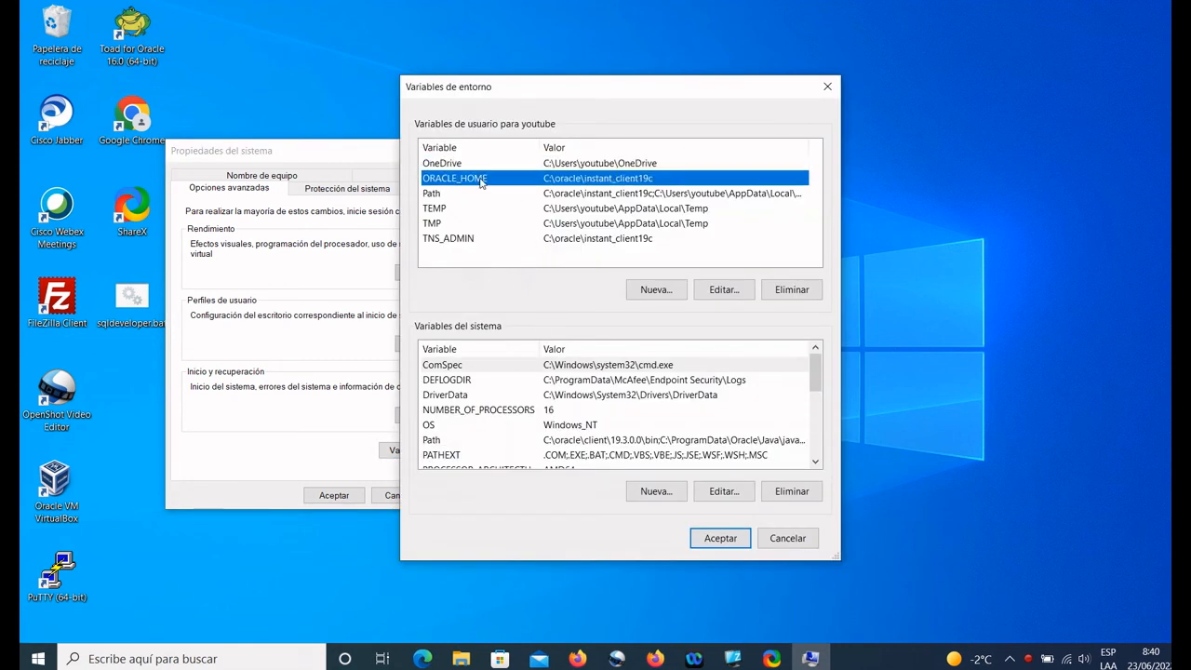
pyautogui.click(807, 292)
pyautogui.click(595, 231)
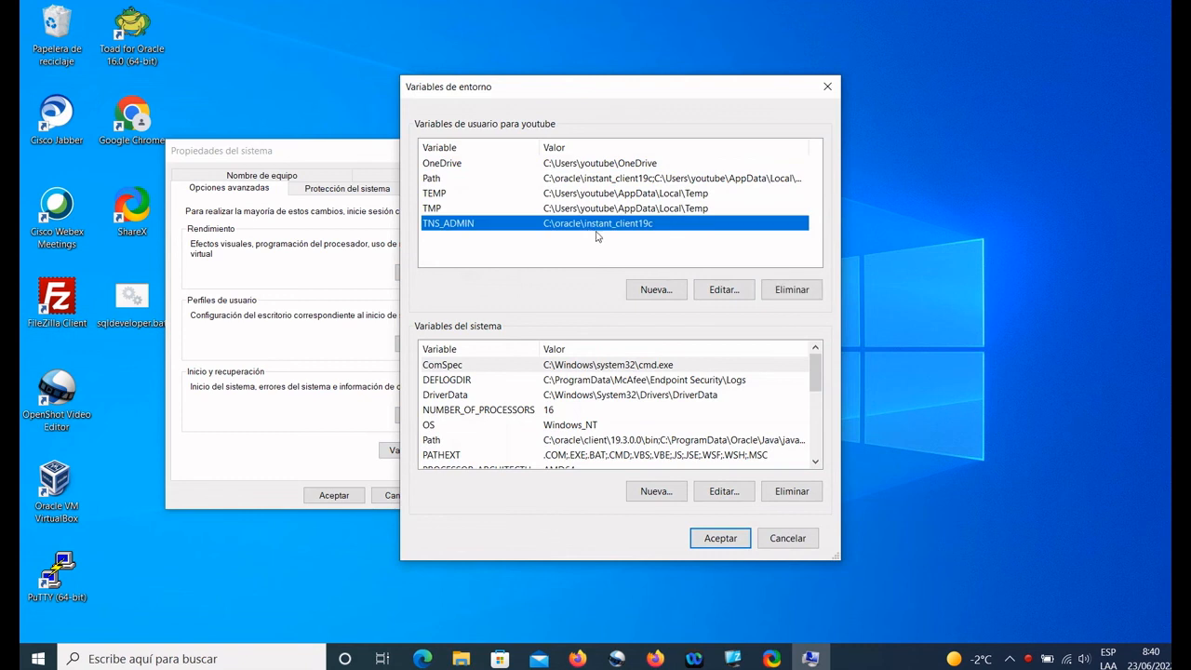
pyautogui.click(789, 289)
# Remove the C:\oracle\instant_client19c entry from the user Path variable and save the environment variable changes
pyautogui.click(638, 180)
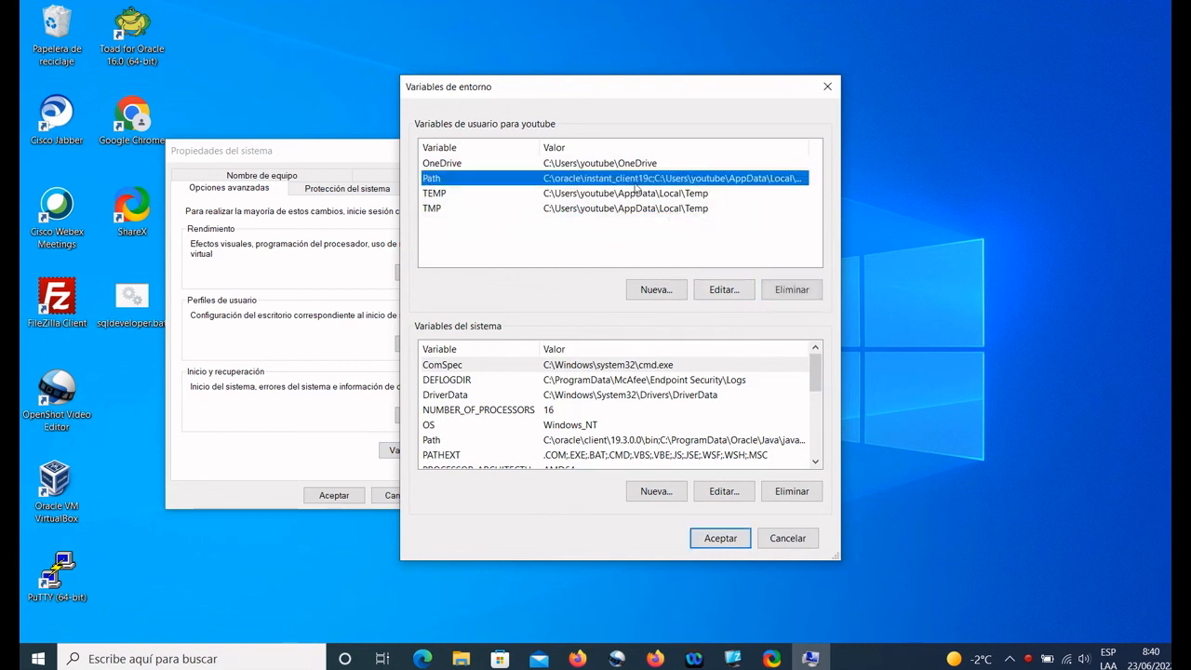
pyautogui.click(737, 292)
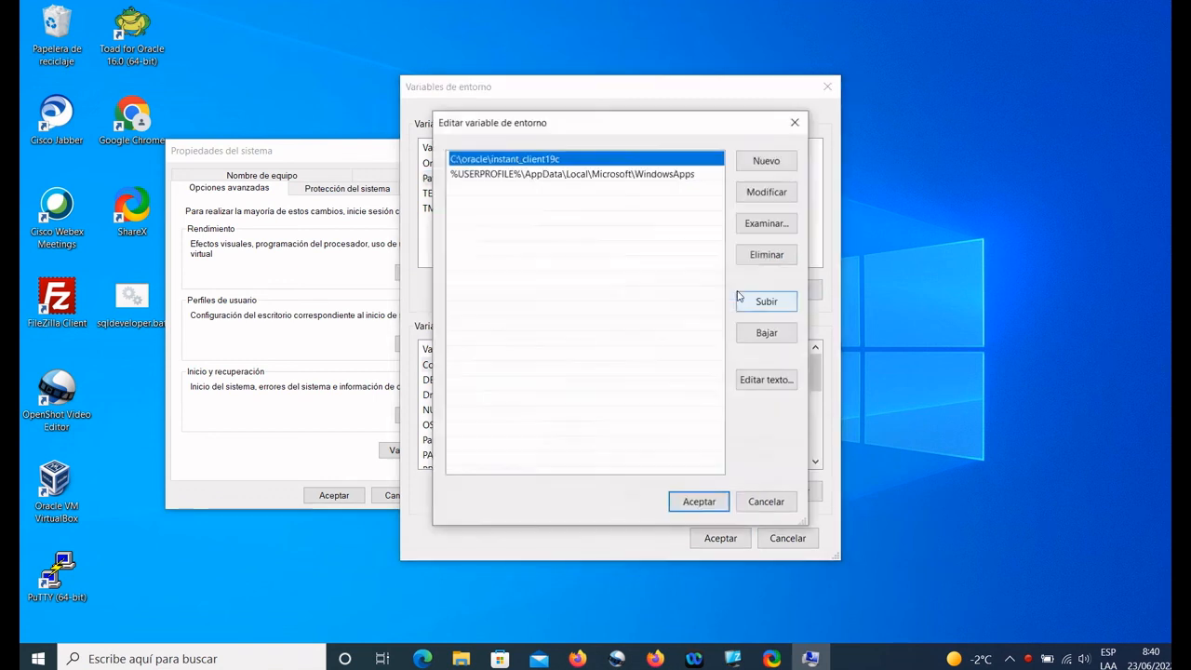
pyautogui.click(774, 253)
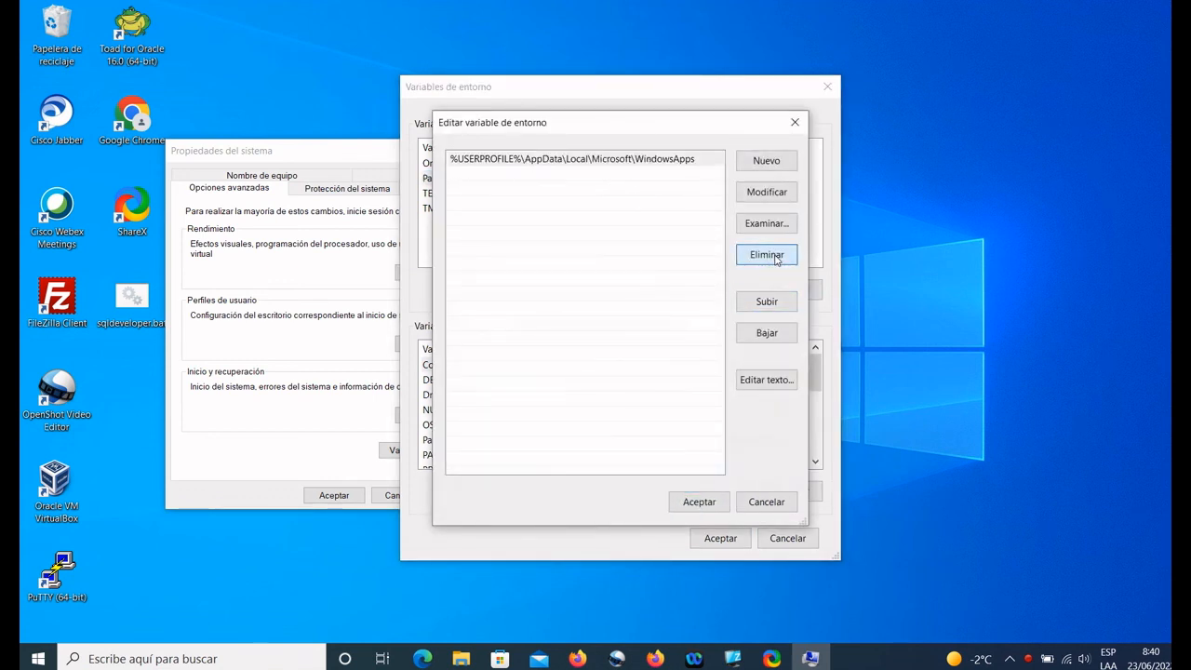
pyautogui.click(700, 501)
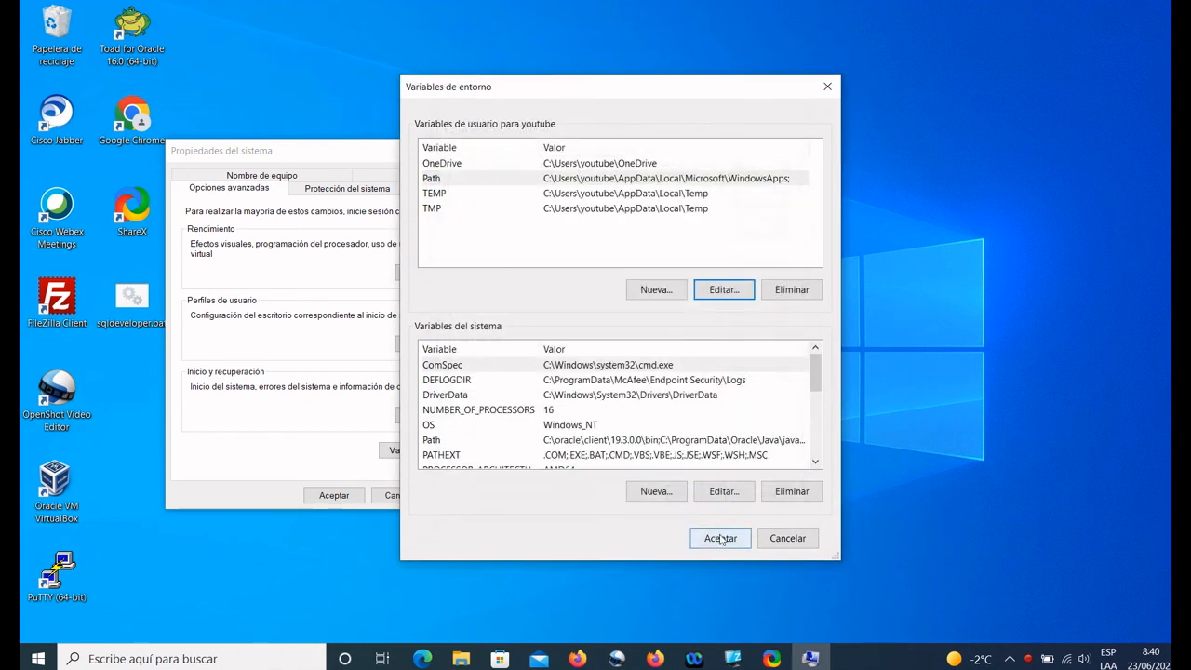
pyautogui.click(720, 538)
pyautogui.click(334, 496)
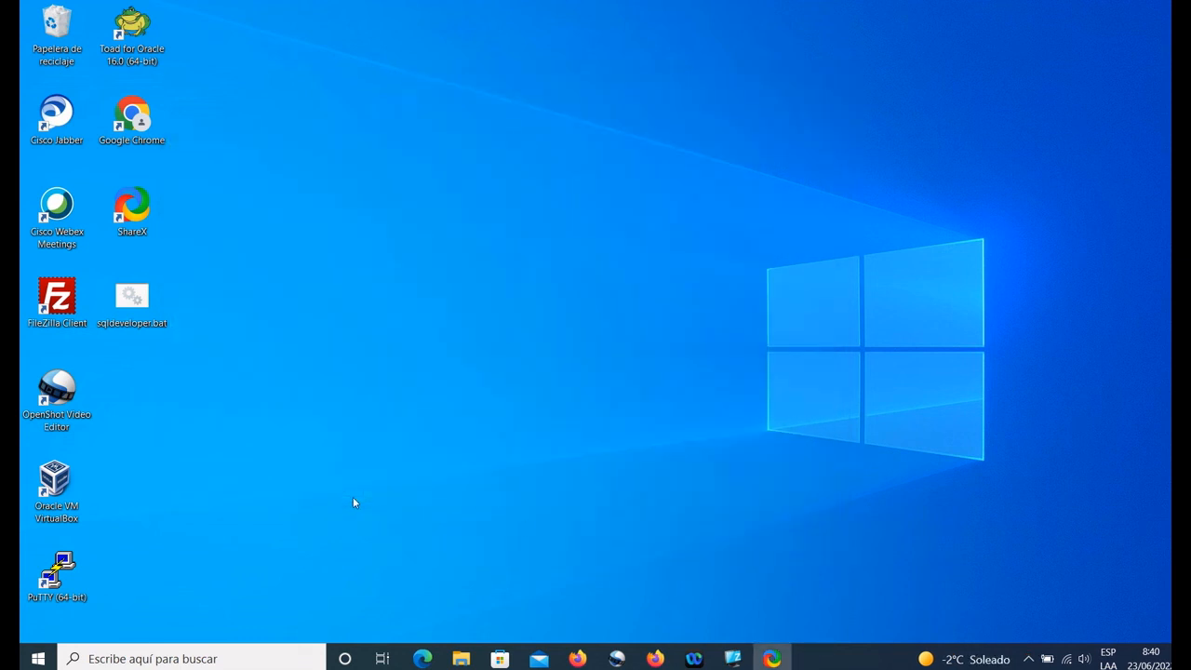